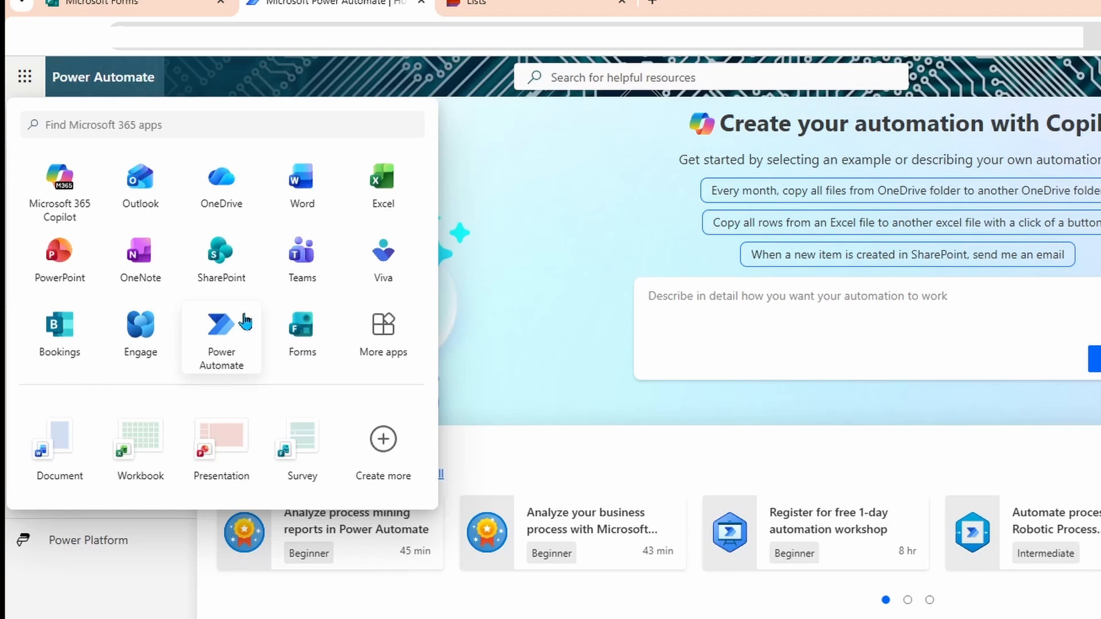
Step: Open Microsoft Lists from the Microsoft 365 Copilot Apps page's Lists card
click(385, 343)
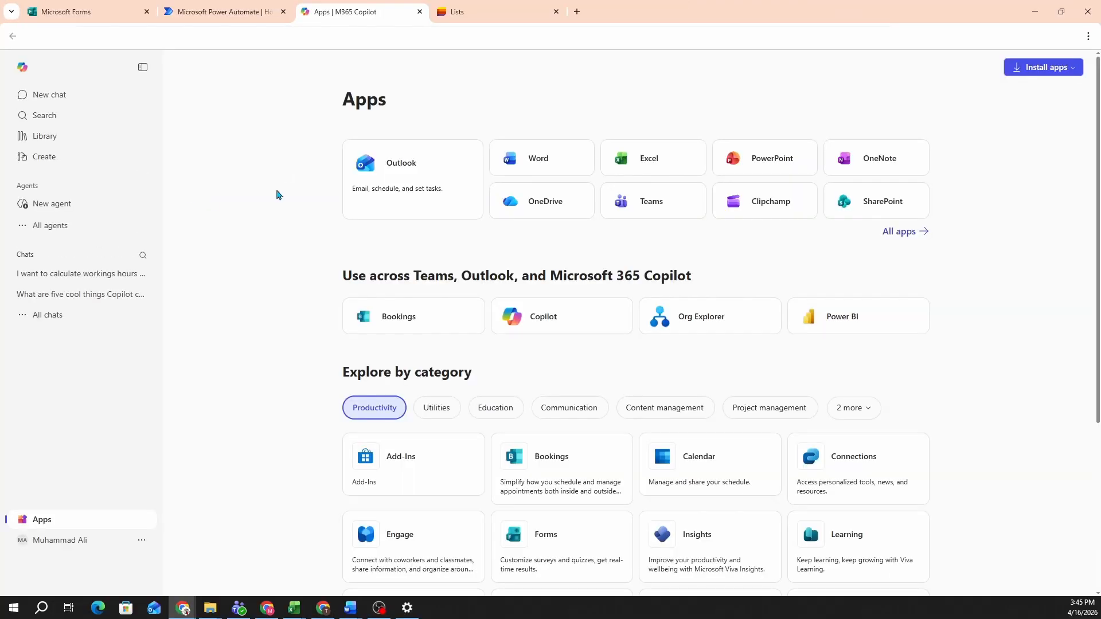
scroll(748, 239, down, 2)
scroll(748, 239, down, 2)
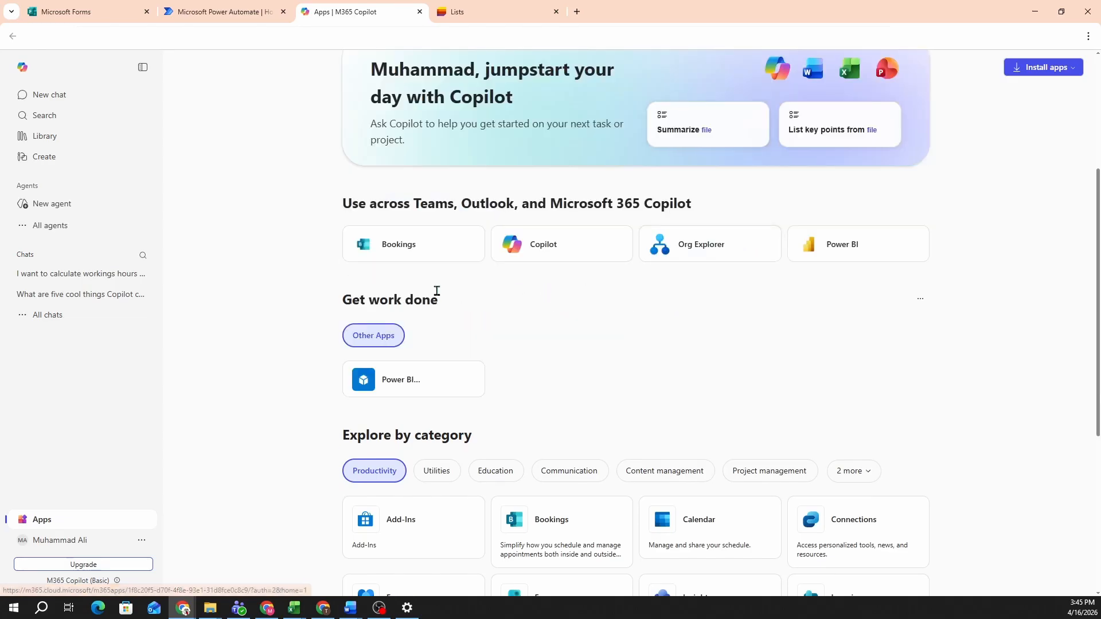
scroll(617, 364, down, 4)
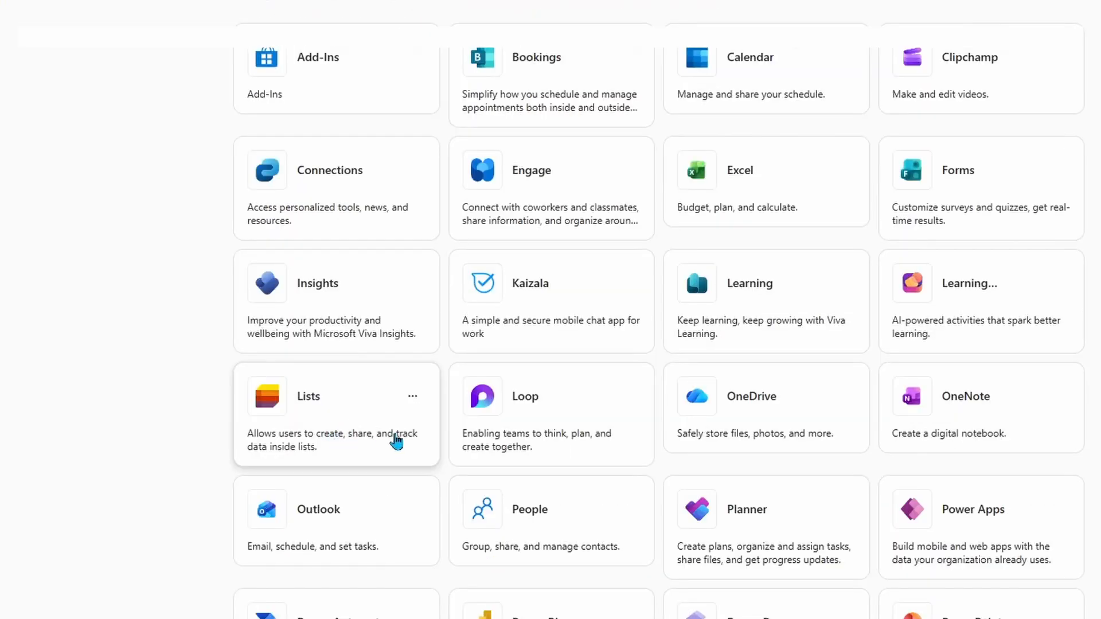
click(344, 450)
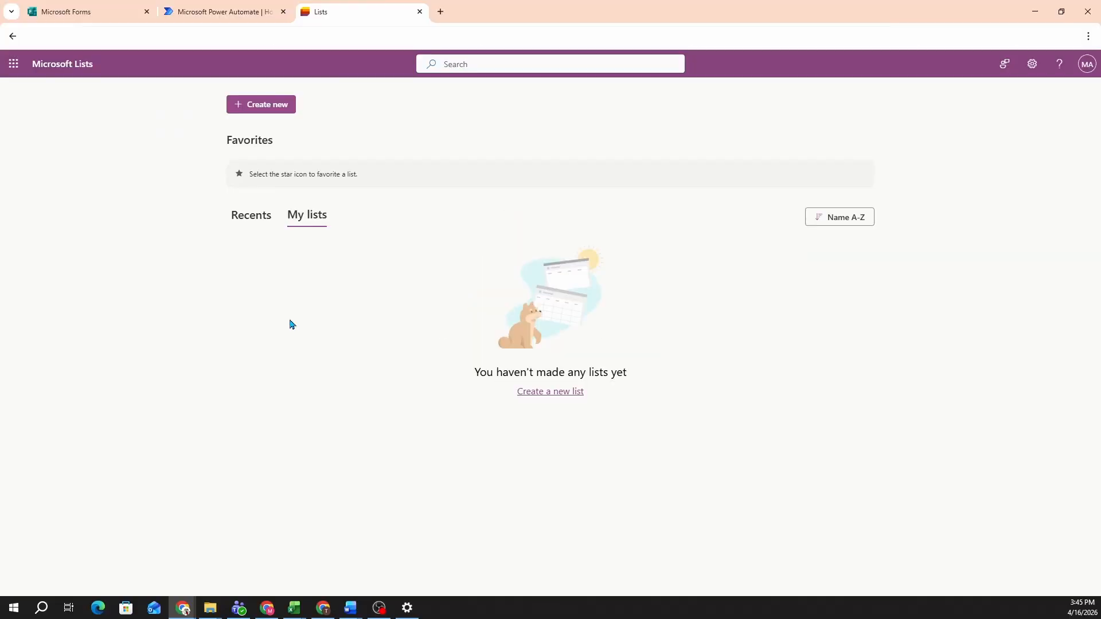
Step: Start creating a new list from the Microsoft Lists home page
click(256, 105)
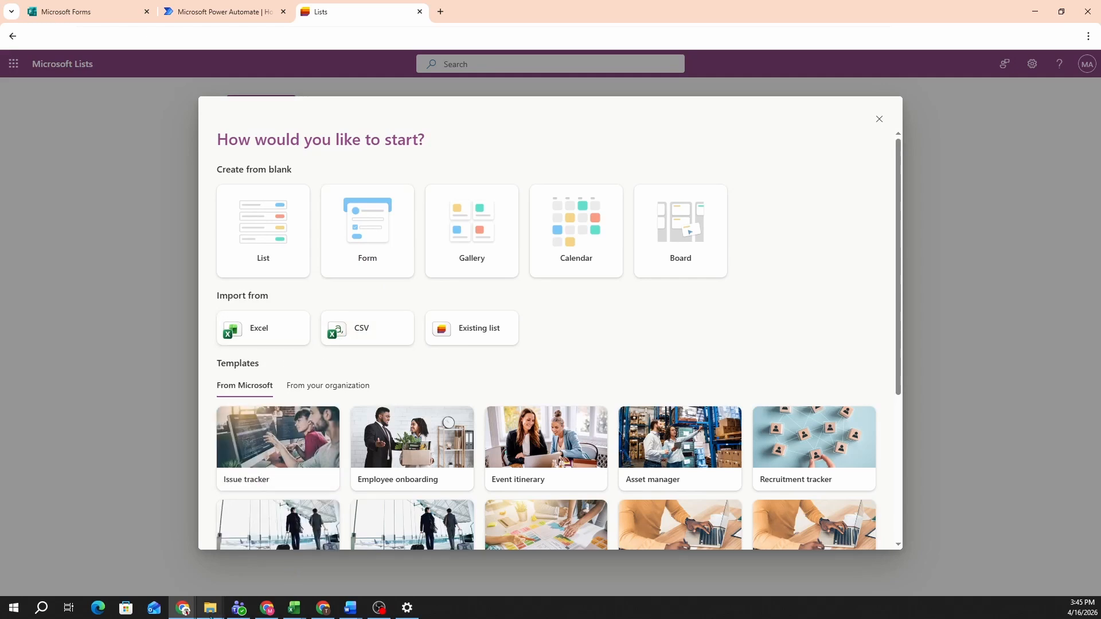
Step: Show the project folder as extra large icons and open the VideoGamesales workbook in Excel
mouse_move(211, 615)
click(154, 559)
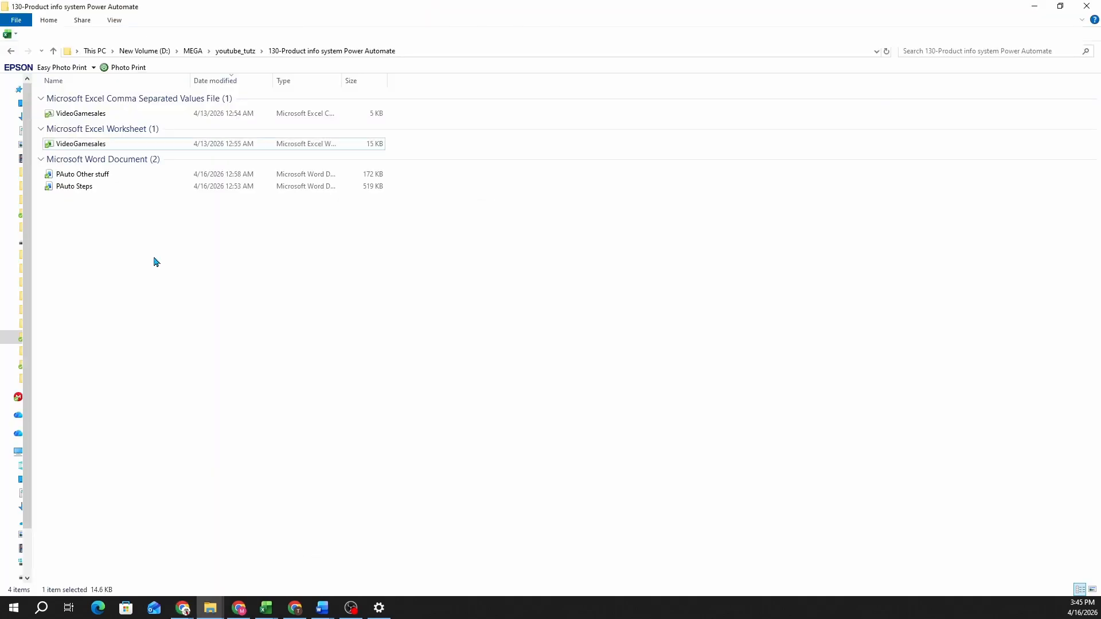
right_click(152, 261)
mouse_move(192, 264)
click(337, 264)
click(143, 323)
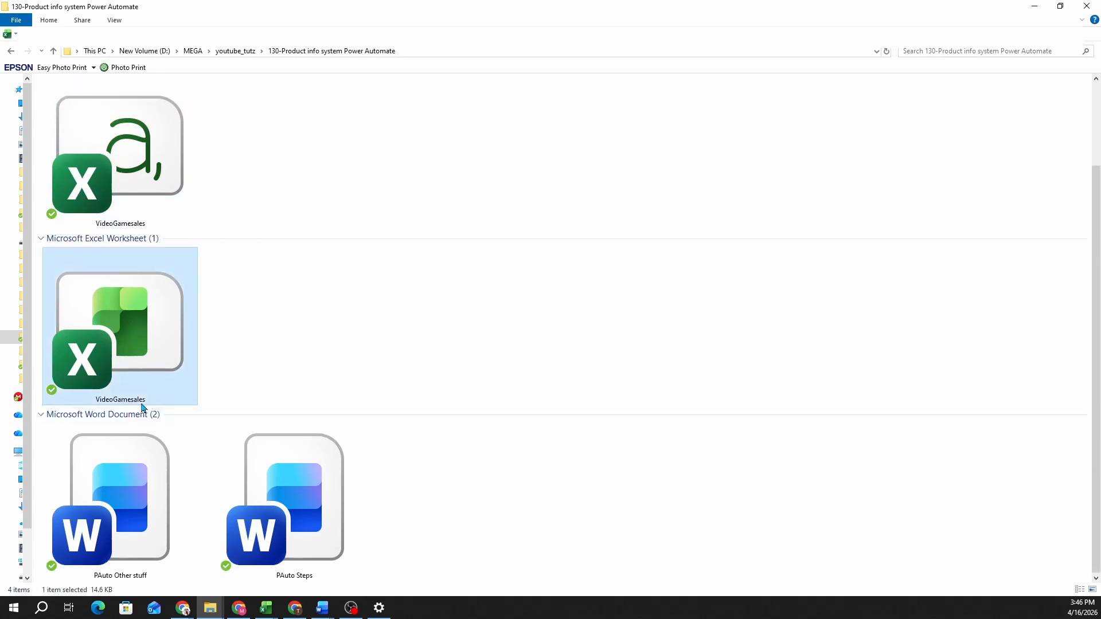
double_click(147, 370)
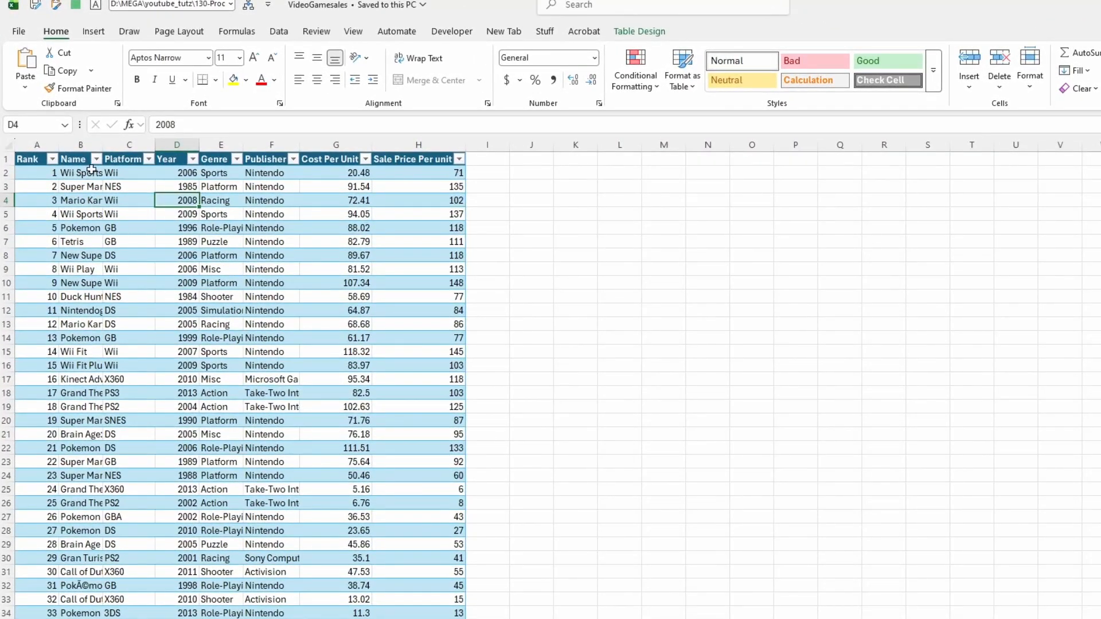
Step: Confirm the games table is named Table1, then close Excel without saving
drag(104, 144, 161, 145)
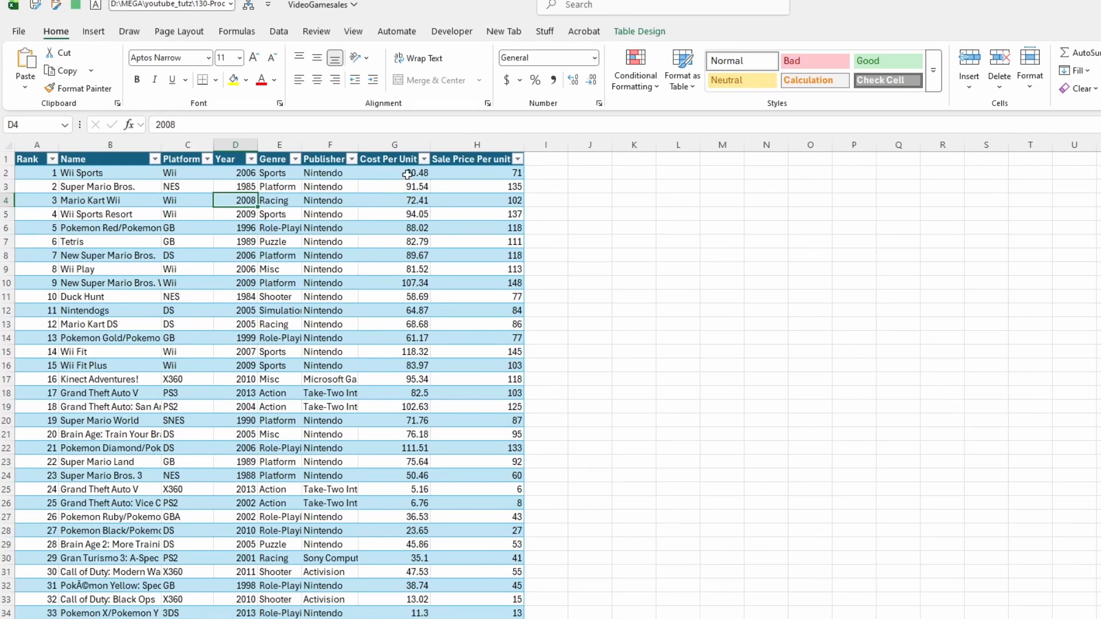
click(492, 177)
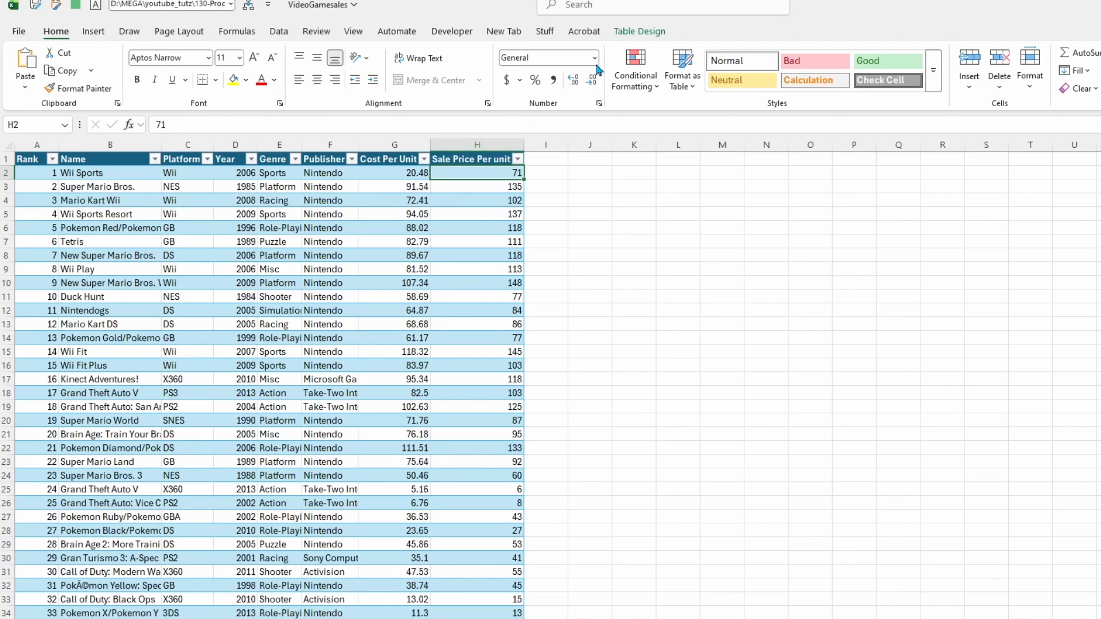
click(633, 36)
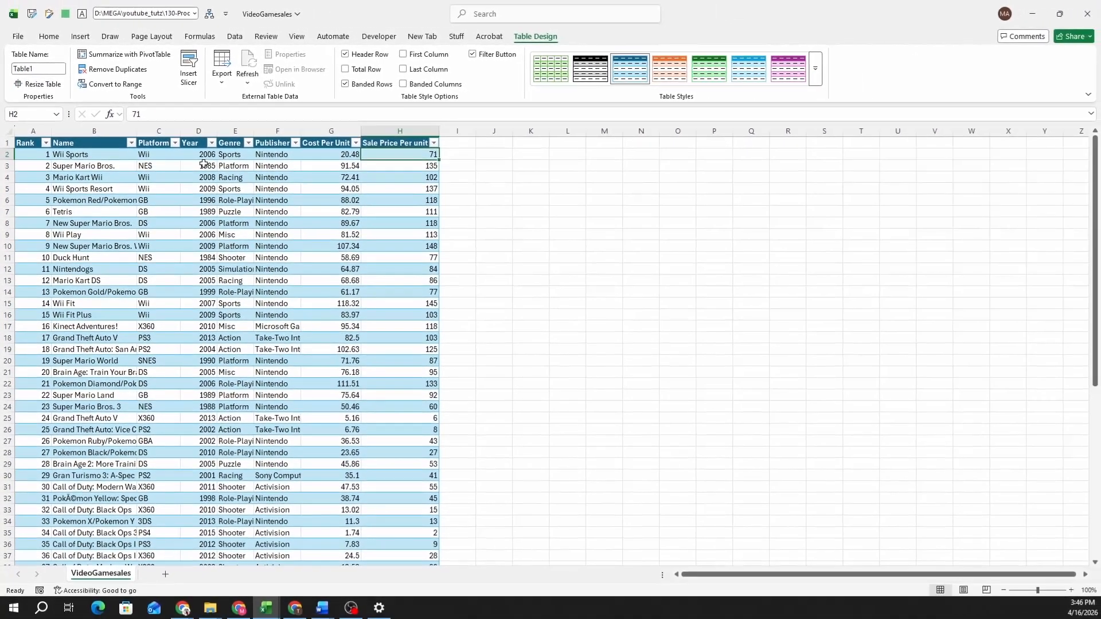
click(156, 154)
key(alt+F4)
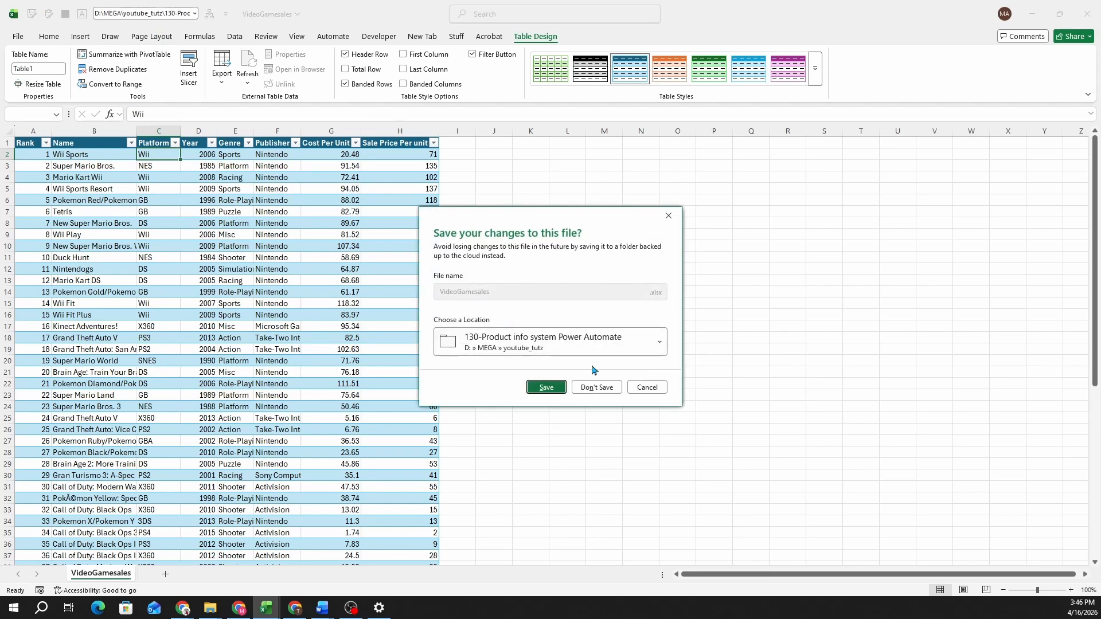
click(605, 389)
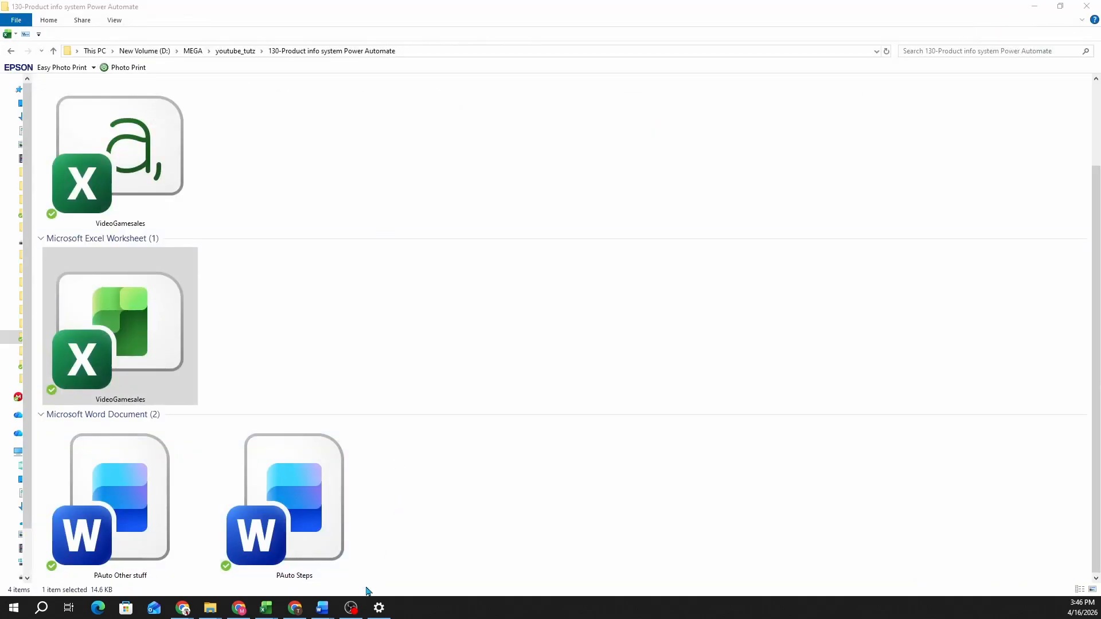
Step: Build the new list from Excel by uploading VideoGamesales.xlsx from this computer
click(183, 607)
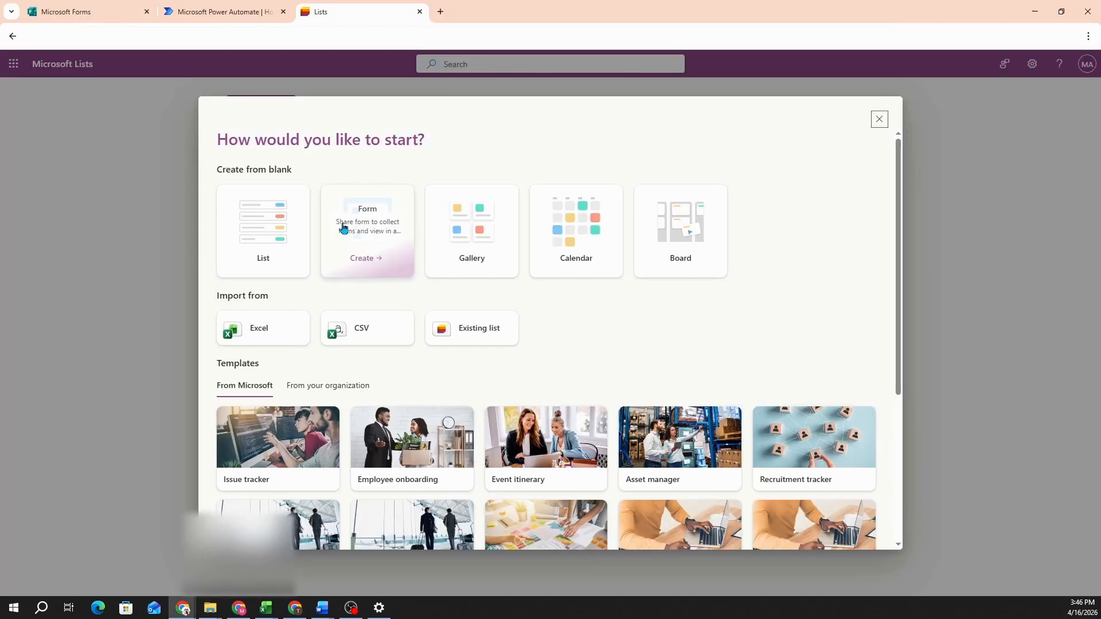
click(271, 337)
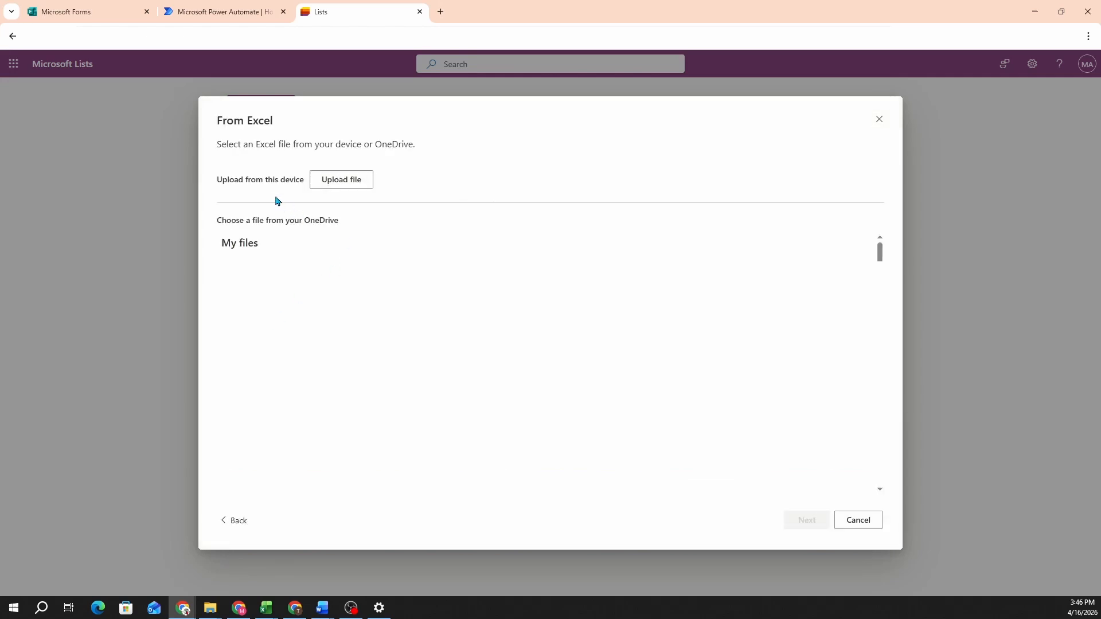
click(341, 189)
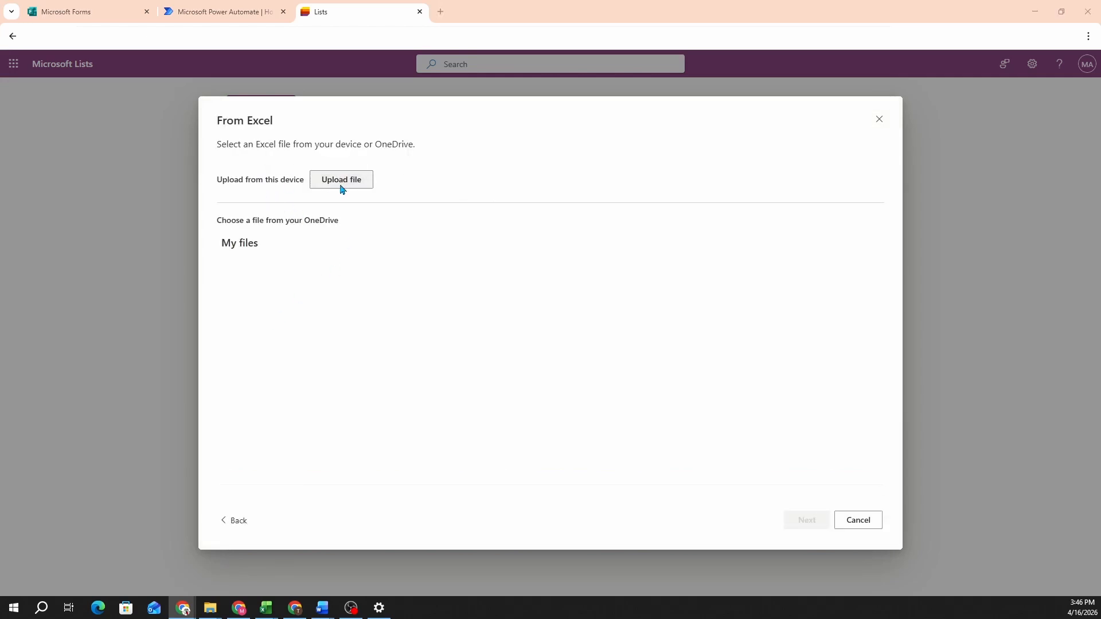
drag(220, 483, 218, 499)
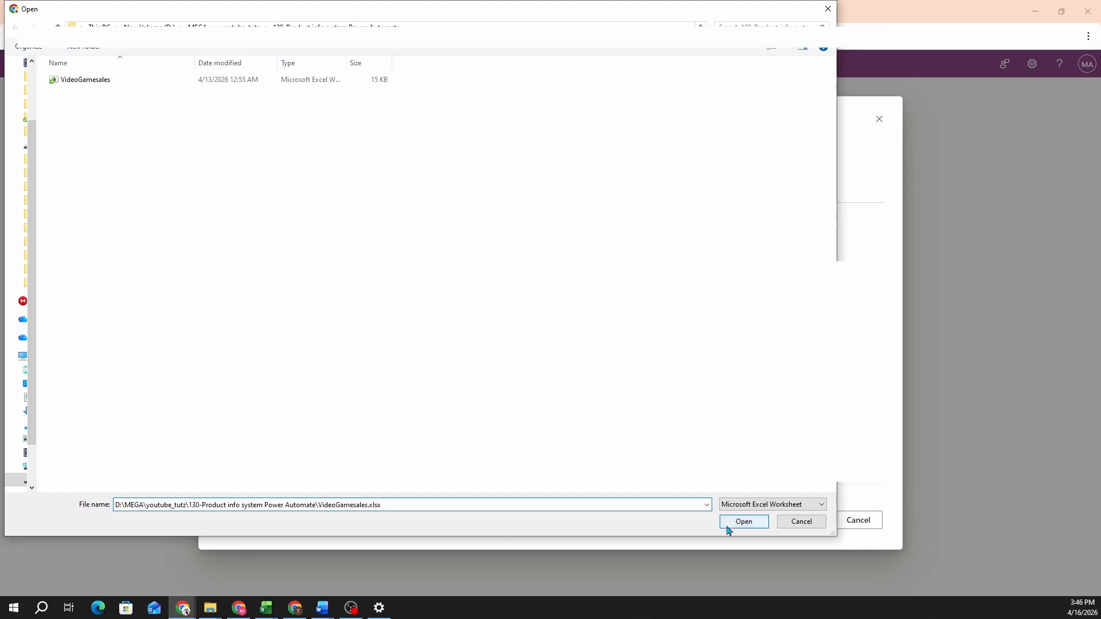
click(743, 521)
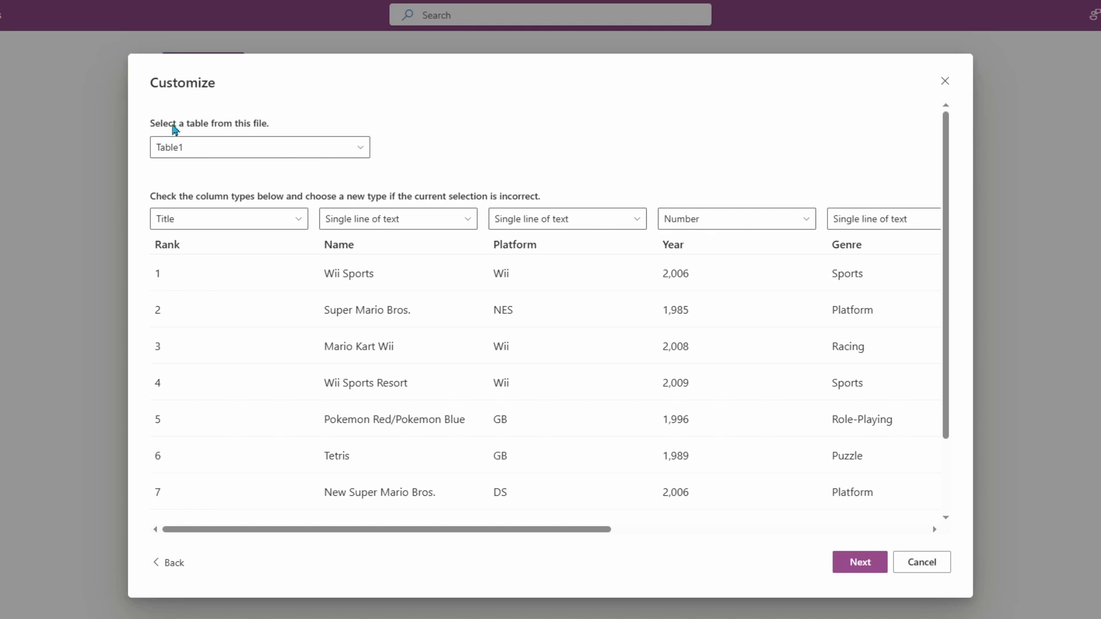
Step: Keep Table1 as the table to import from the workbook
click(315, 150)
click(275, 150)
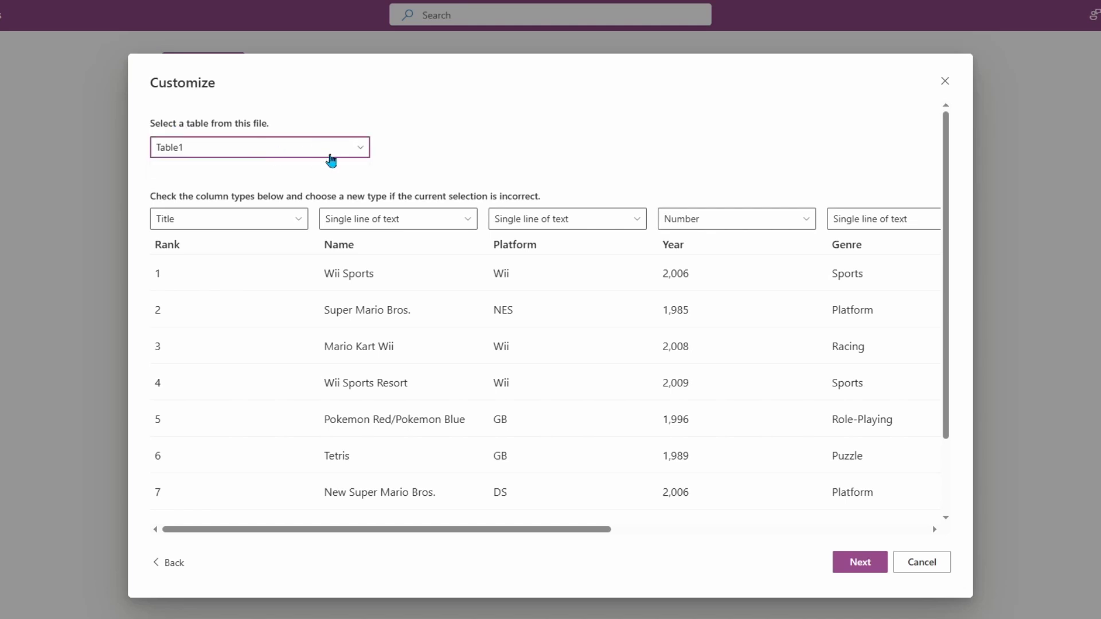
click(339, 151)
click(338, 152)
Step: Import Rank as Number and Year as Single line of text
click(296, 223)
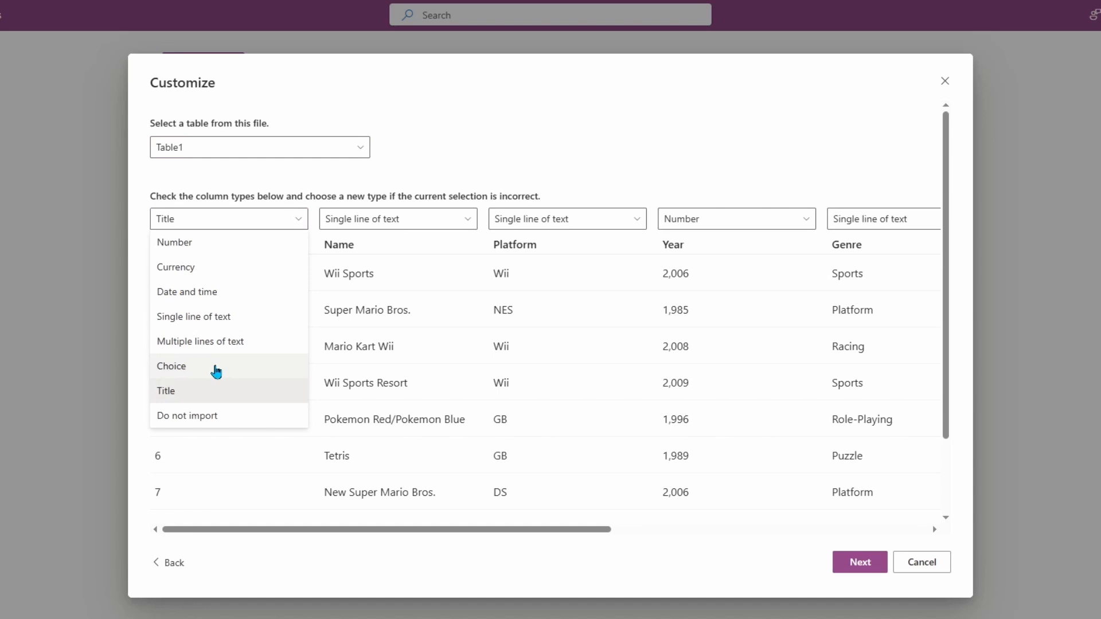
click(214, 246)
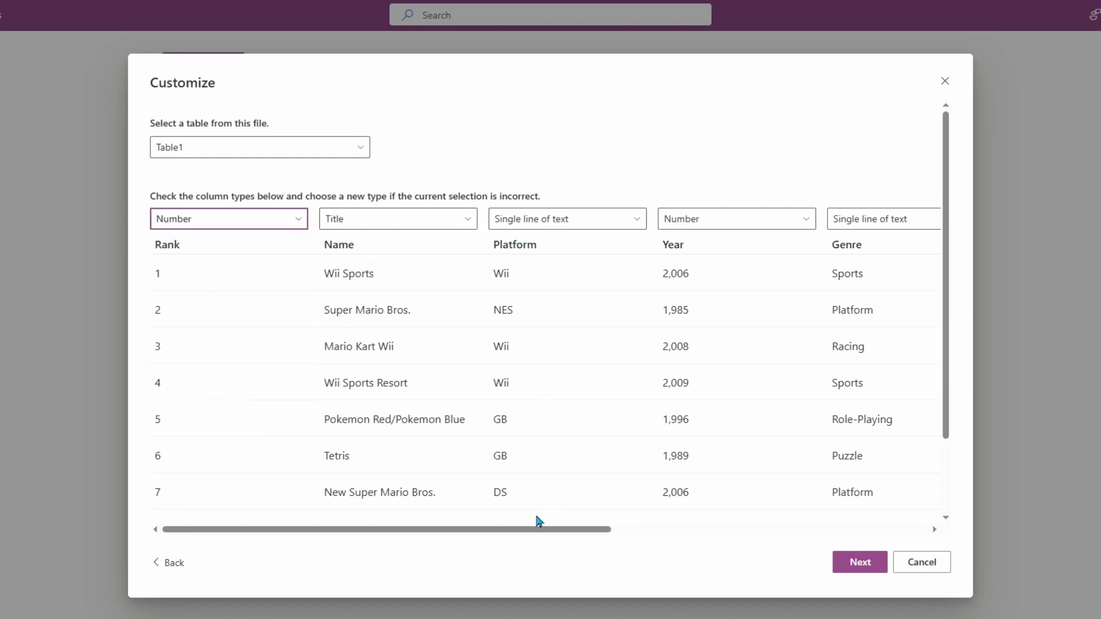
drag(537, 527, 667, 527)
click(507, 227)
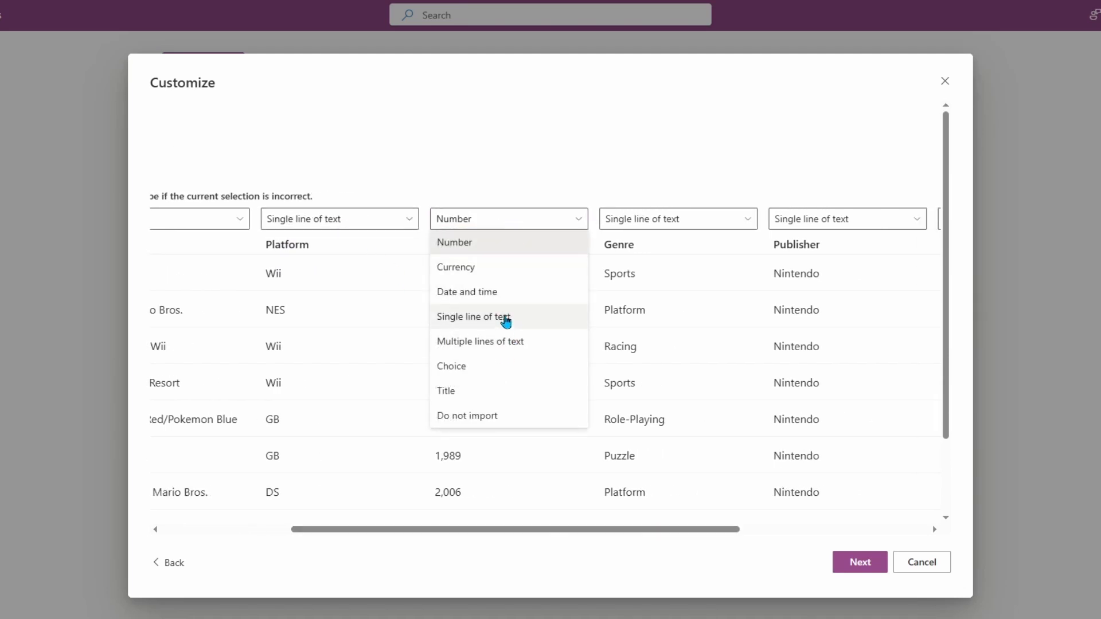
click(504, 317)
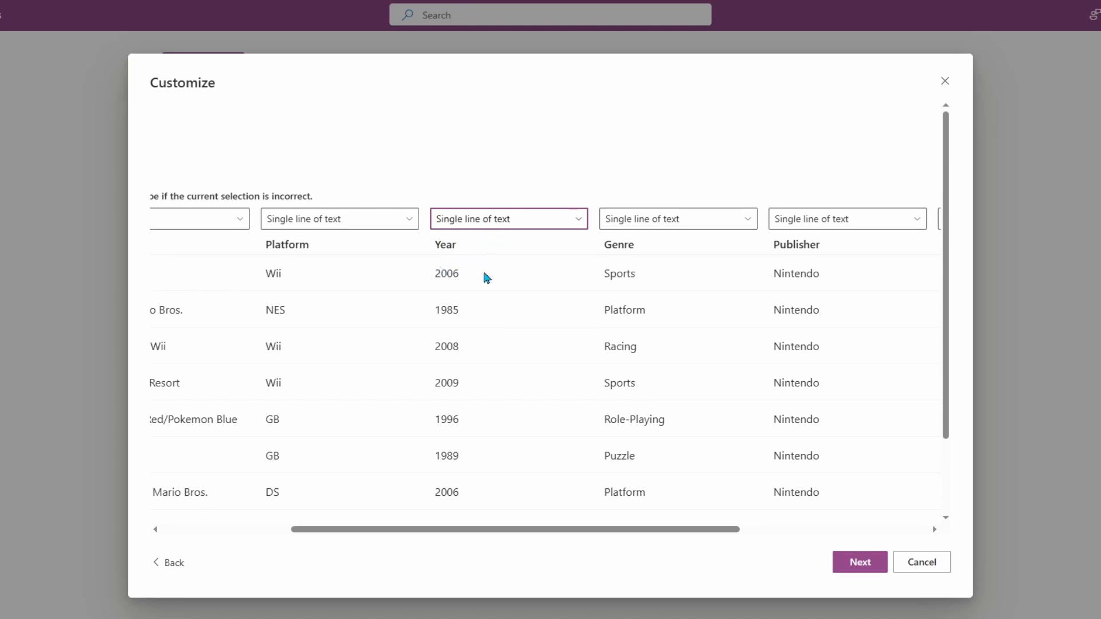
drag(670, 522, 892, 529)
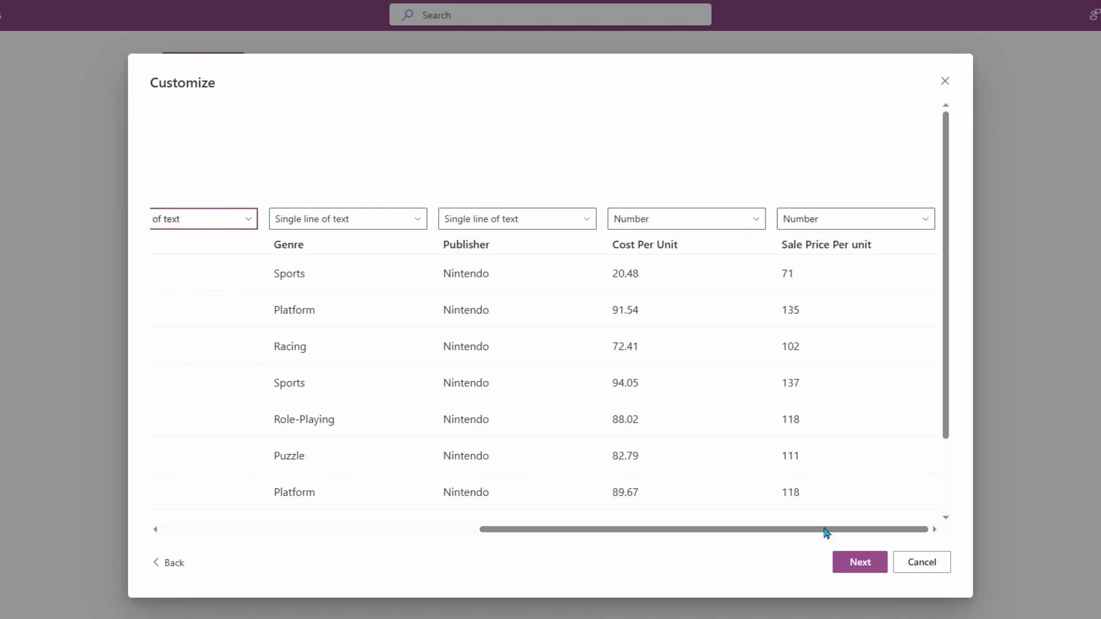
click(858, 563)
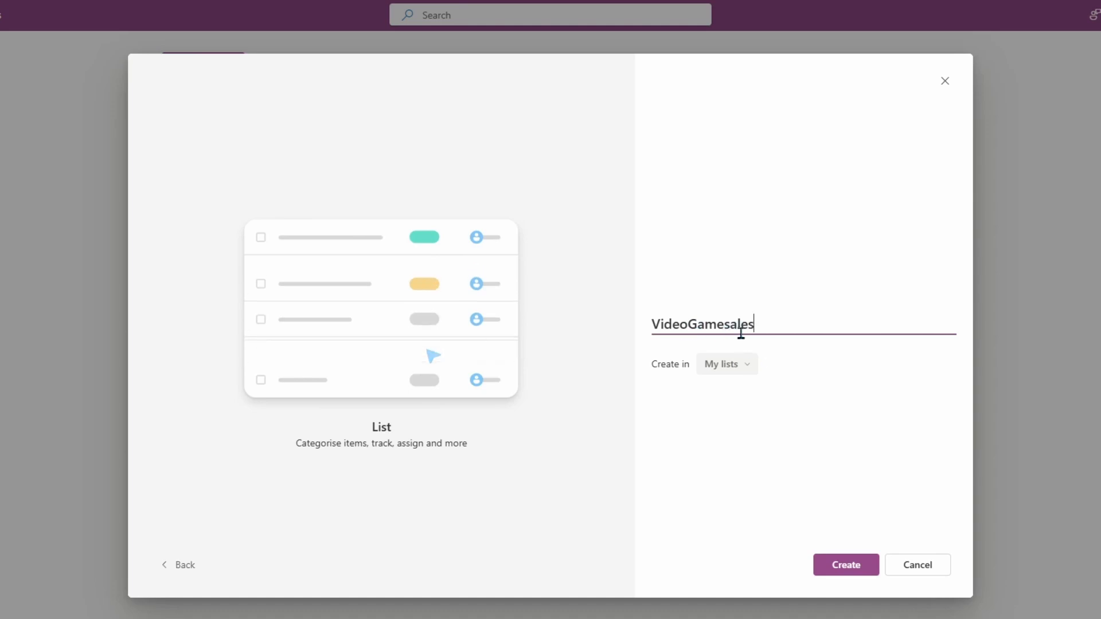
Step: Create the list named VideoGamesales in My lists
click(850, 563)
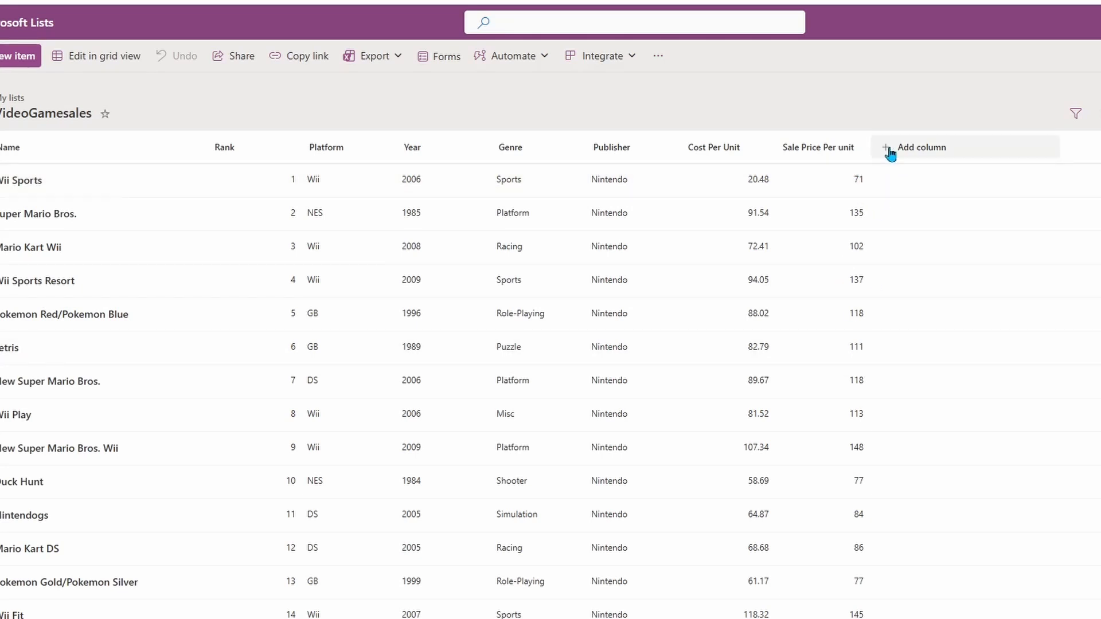
Step: Add a new column to VideoGamesales using See all column types
click(889, 150)
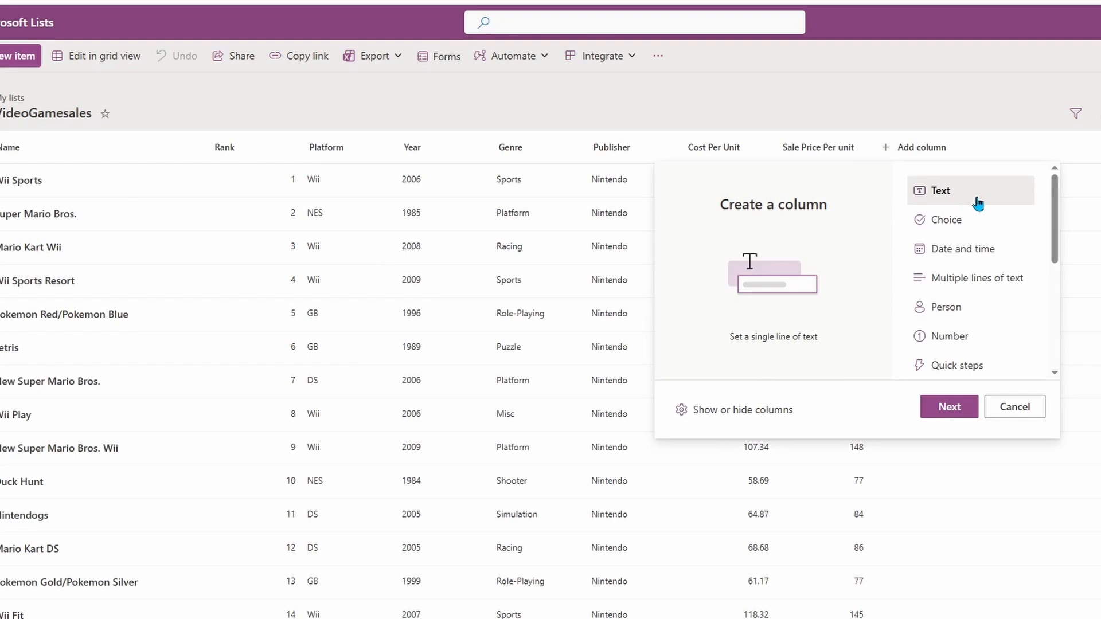
scroll(977, 203, down, 3)
scroll(986, 213, up, 2)
scroll(986, 213, up, 1)
scroll(986, 213, down, 4)
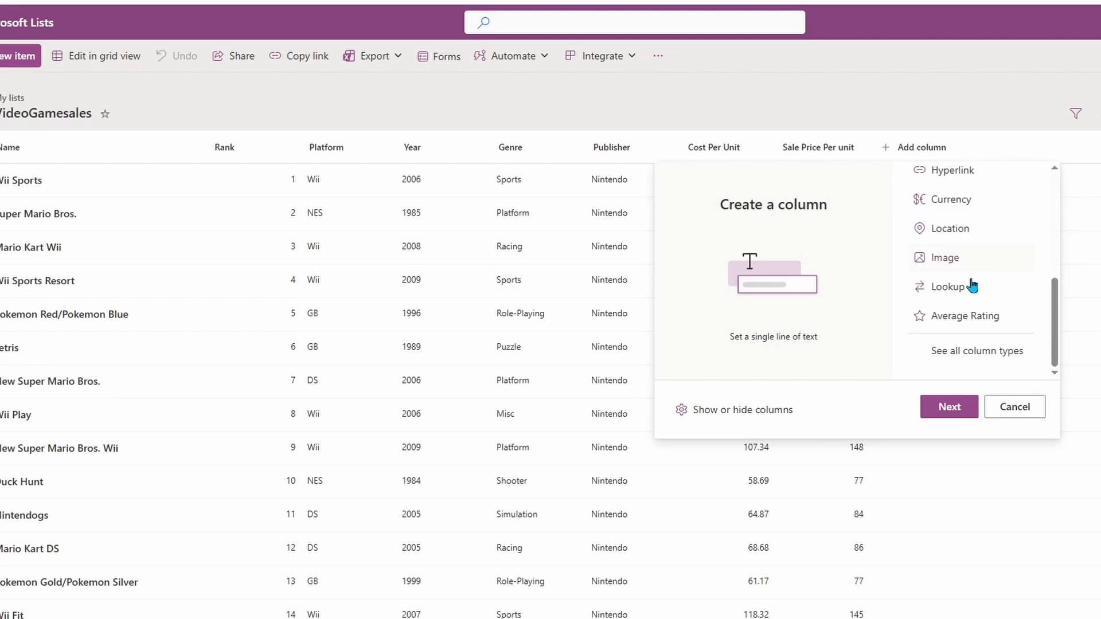
click(981, 355)
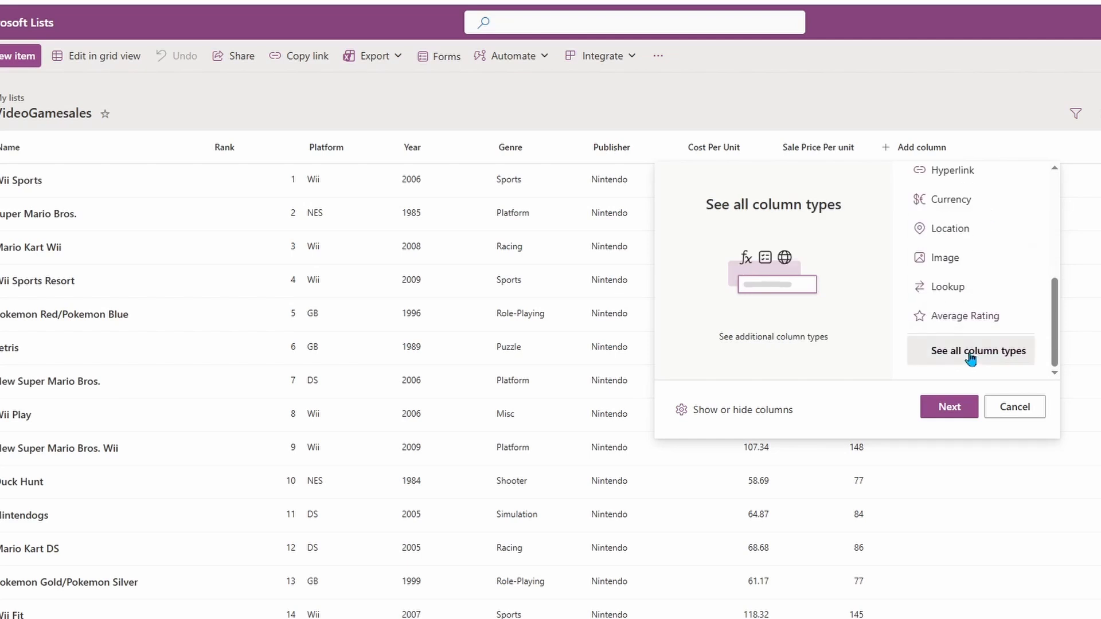
click(961, 414)
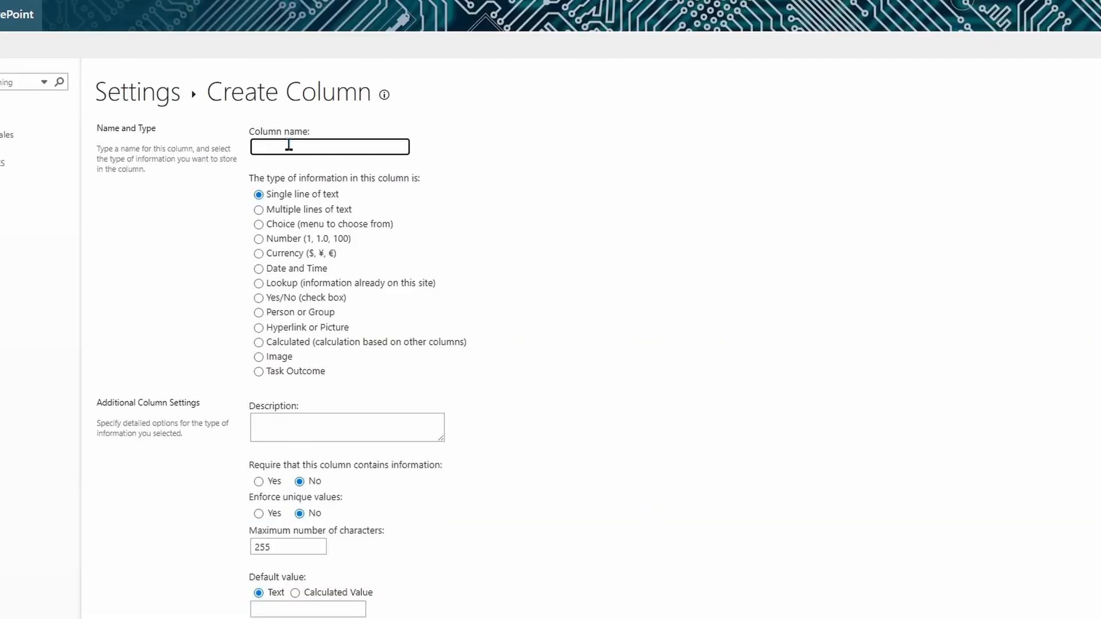
Step: Name the new column PriceSensitivity and make it a Calculated column
text(S)
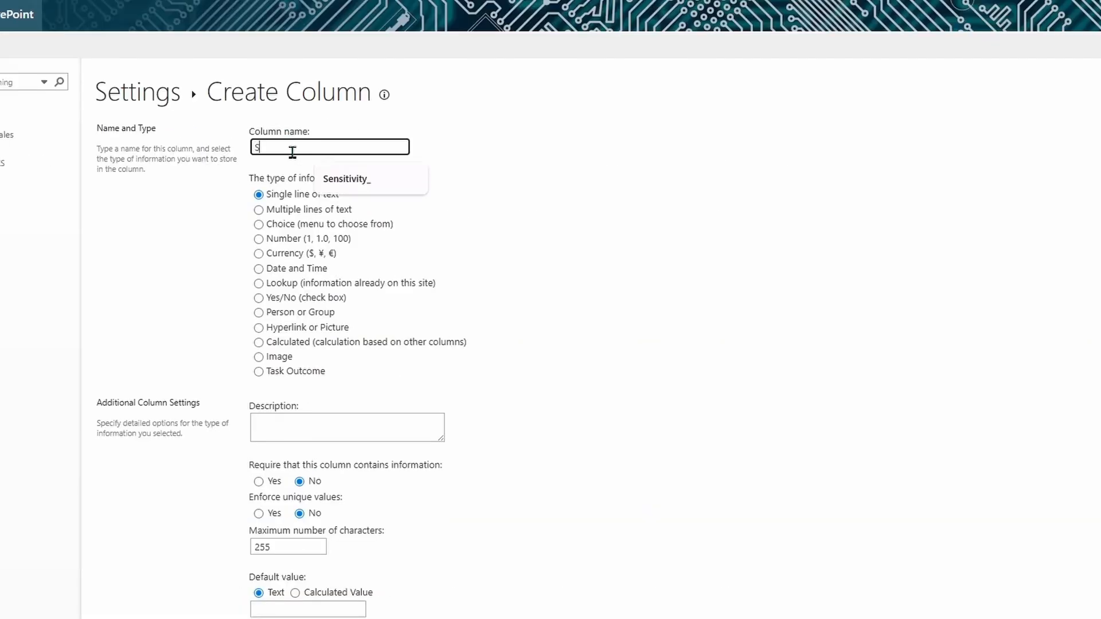
text(ensitivity)
text(Price)
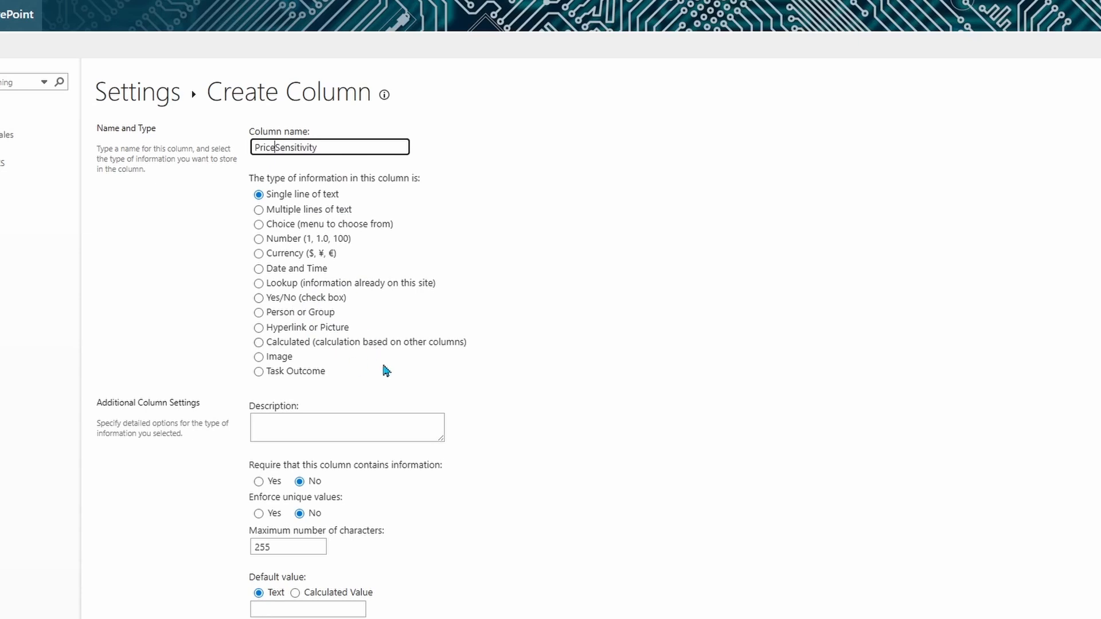
click(258, 343)
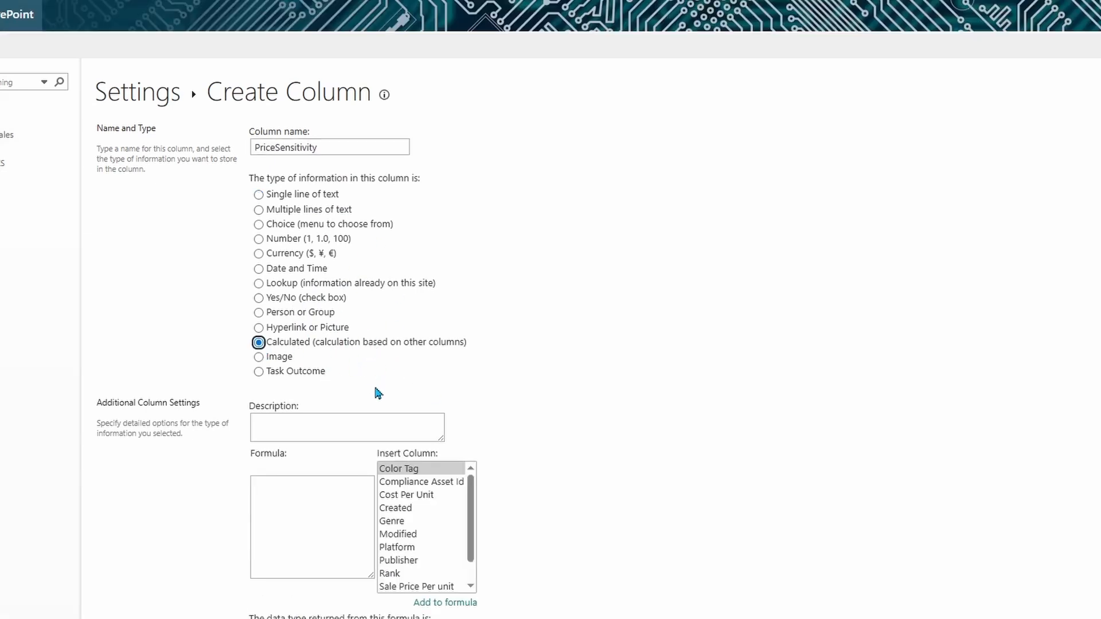
scroll(376, 393, down, 1)
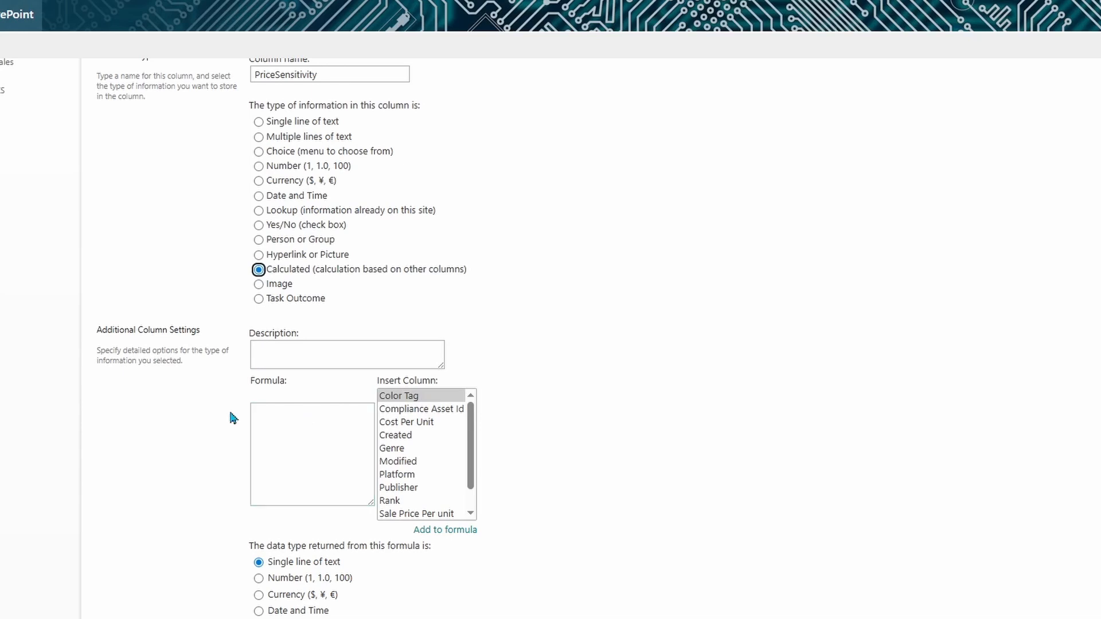
click(274, 416)
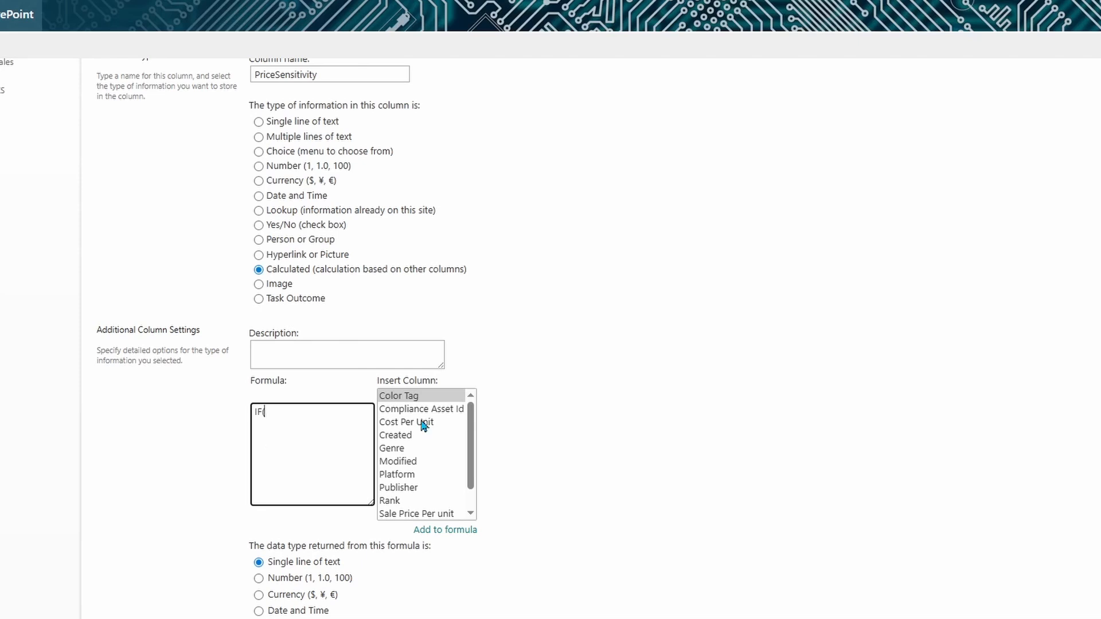
Step: Enter formula IF([Sale Price Per unit] > 60, "Requires Approval", "Safe to Share") and save the column
scroll(418, 416, down, 1)
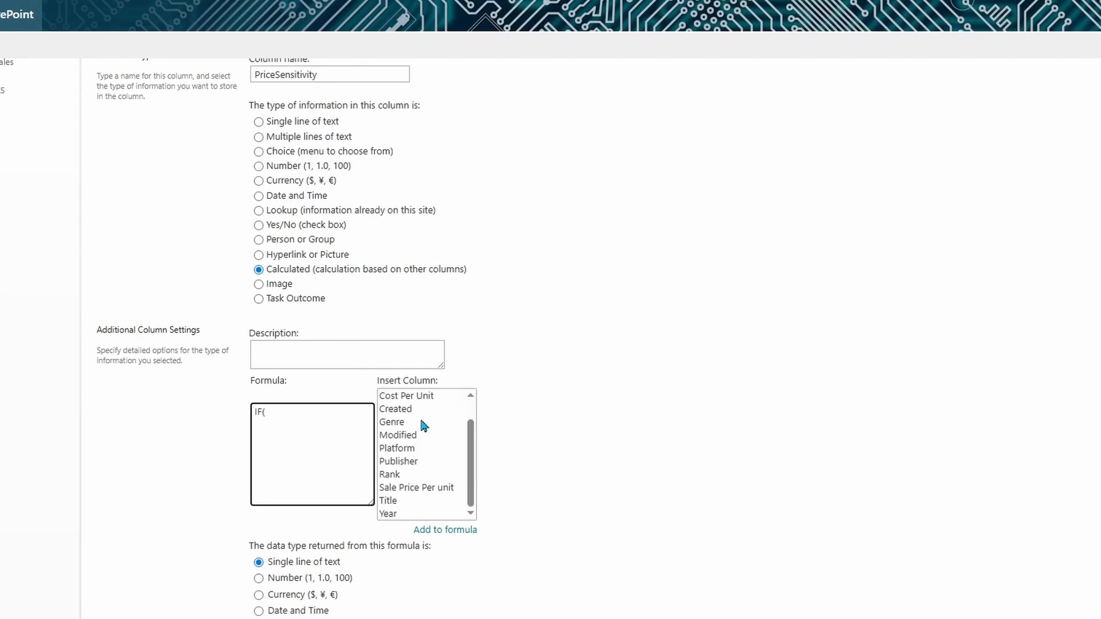
double_click(414, 488)
click(350, 413)
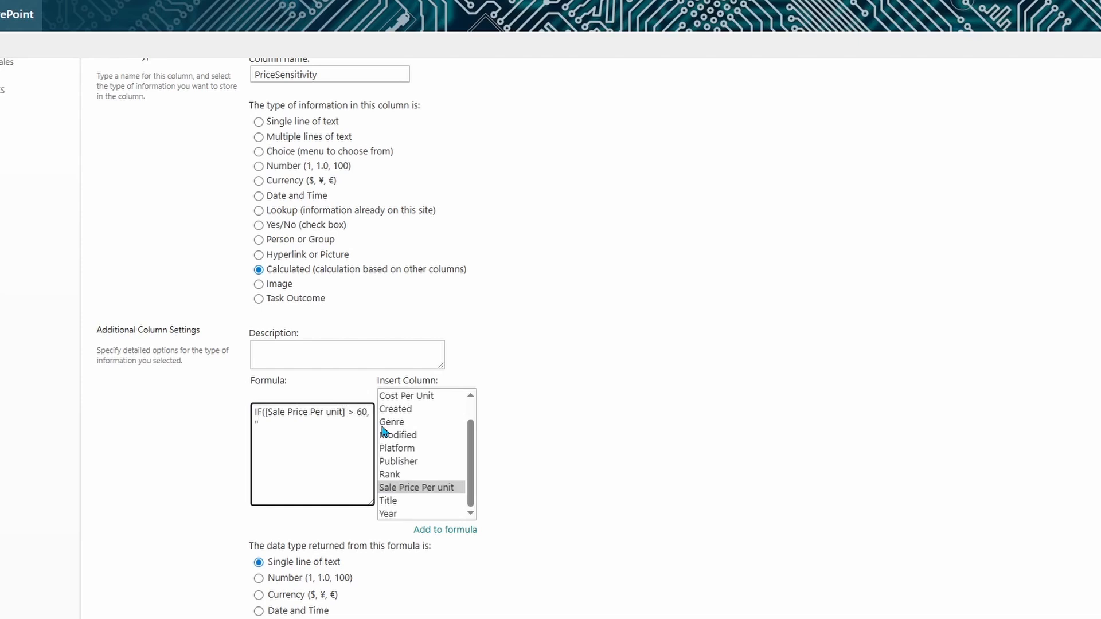
text(> 60, "Sensitive",)
text(Safe t)
text(o Shr)
key(shift+Left)
key(shift+Left)
key(shift+Left)
key(shift+Left)
key(shift+Left)
key(shift+Left)
key(shift+Left)
key(shift+Left)
key(BackSpace)
text(Requires Approval)
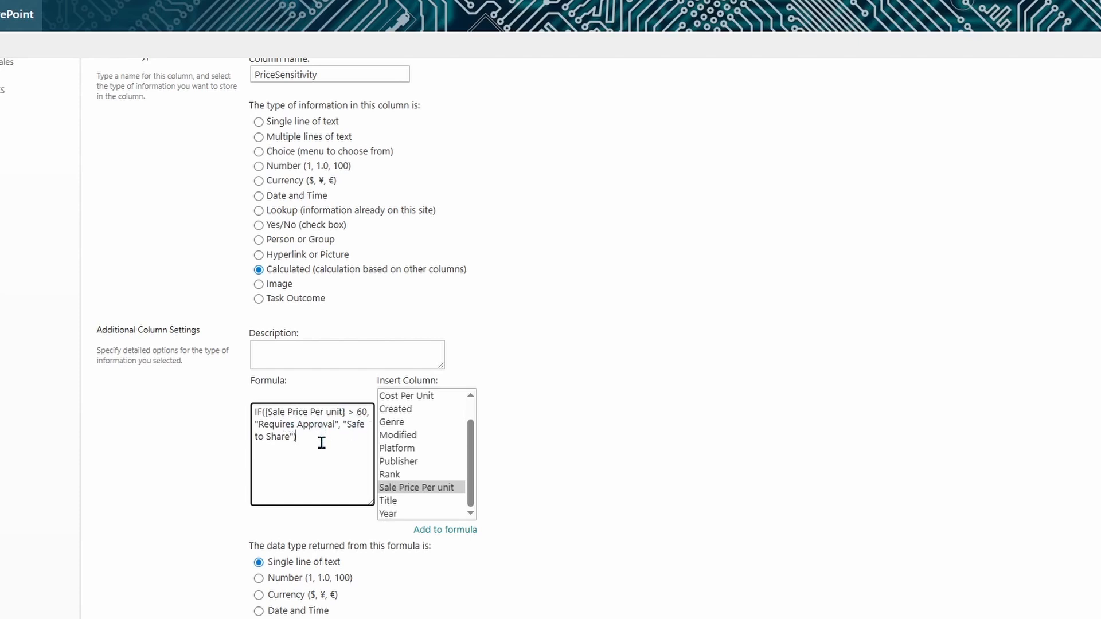
scroll(319, 437, down, 3)
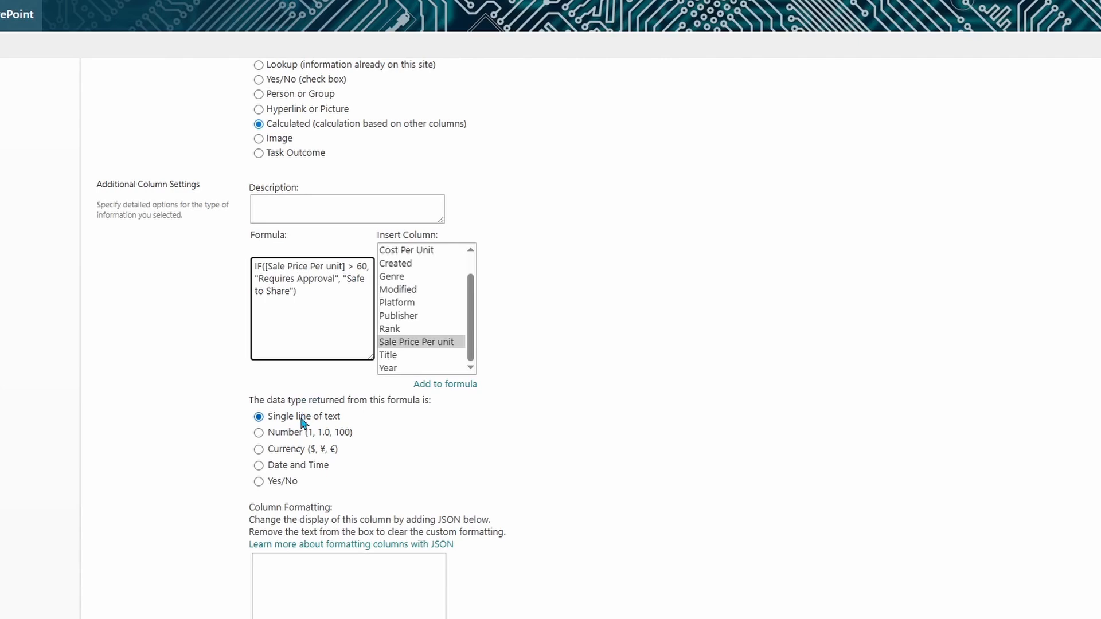
scroll(407, 444, down, 2)
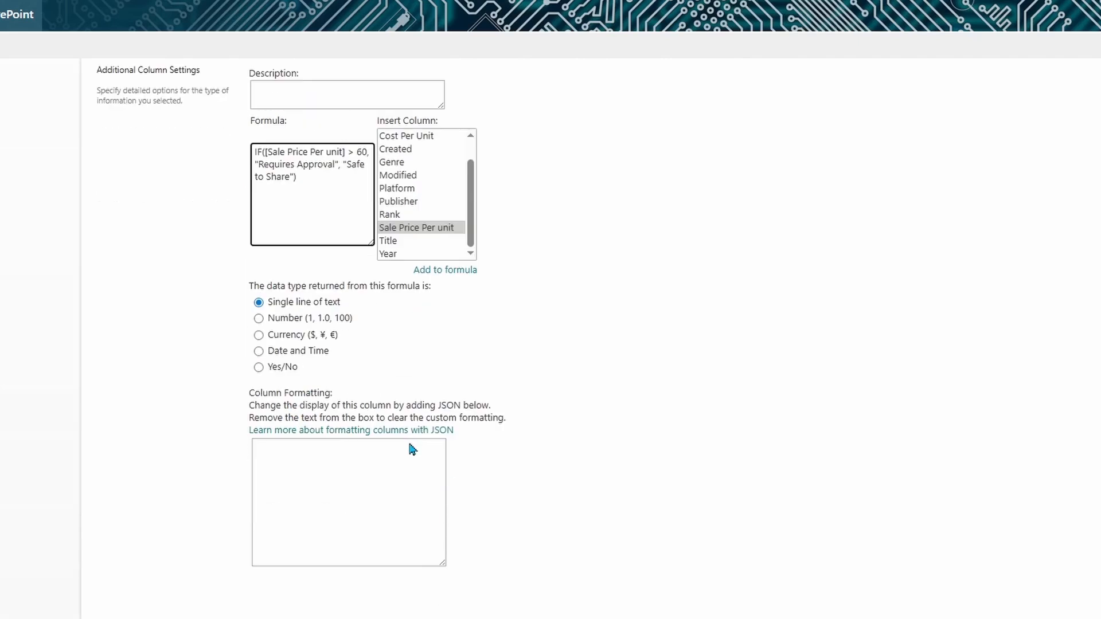
click(1009, 533)
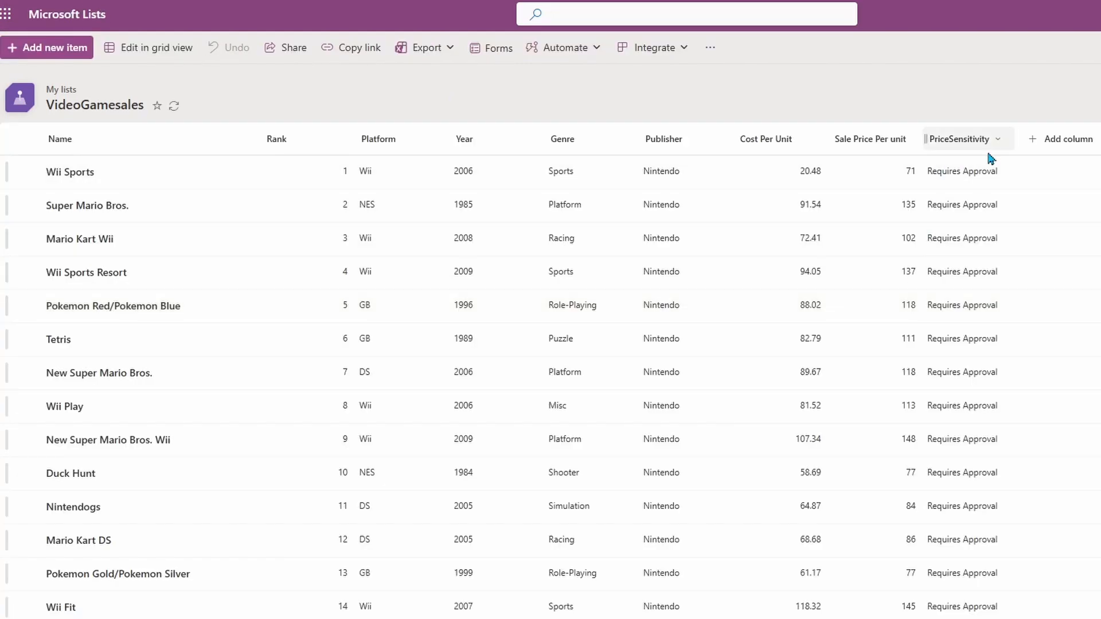
Step: Scroll through VideoGamesales to check PriceSensitivity values against sale prices above 60
scroll(990, 234, down, 8)
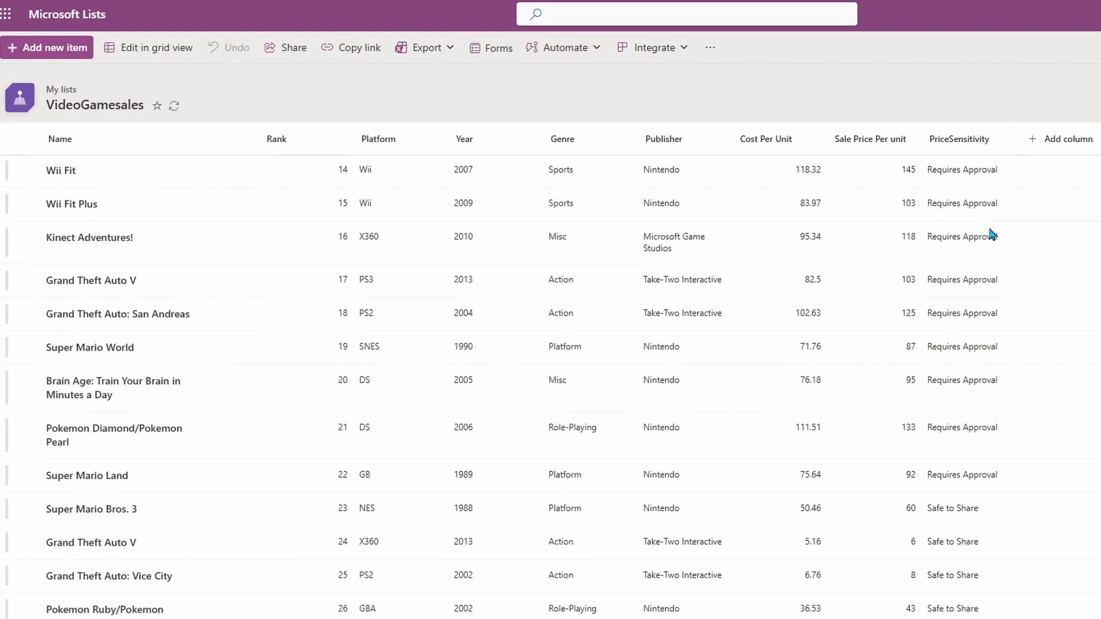
scroll(990, 233, up, 6)
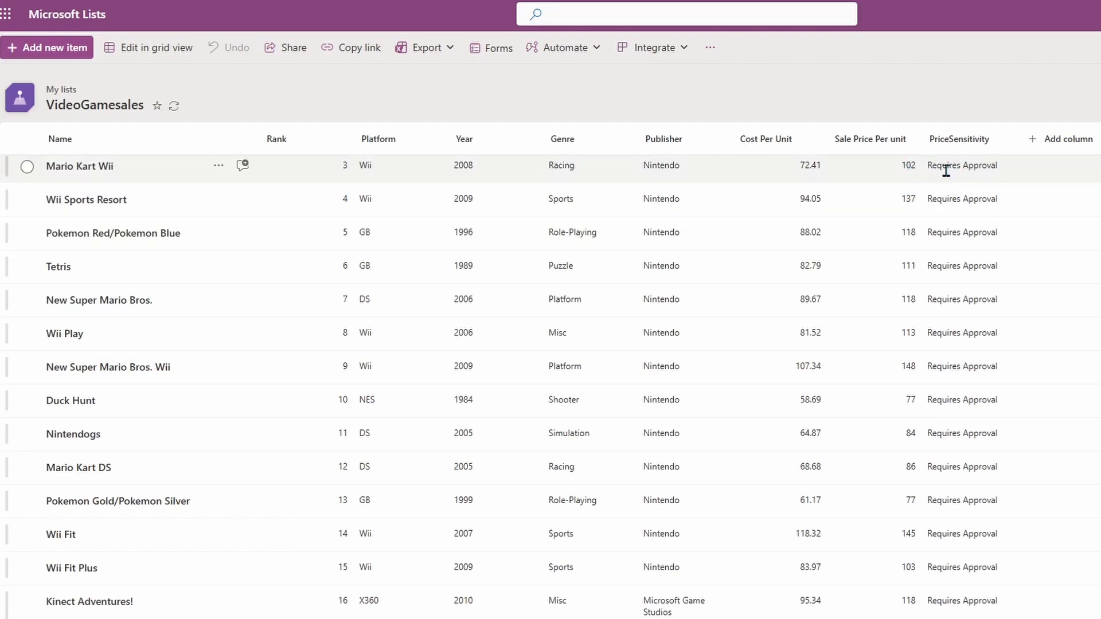
scroll(1000, 247, down, 5)
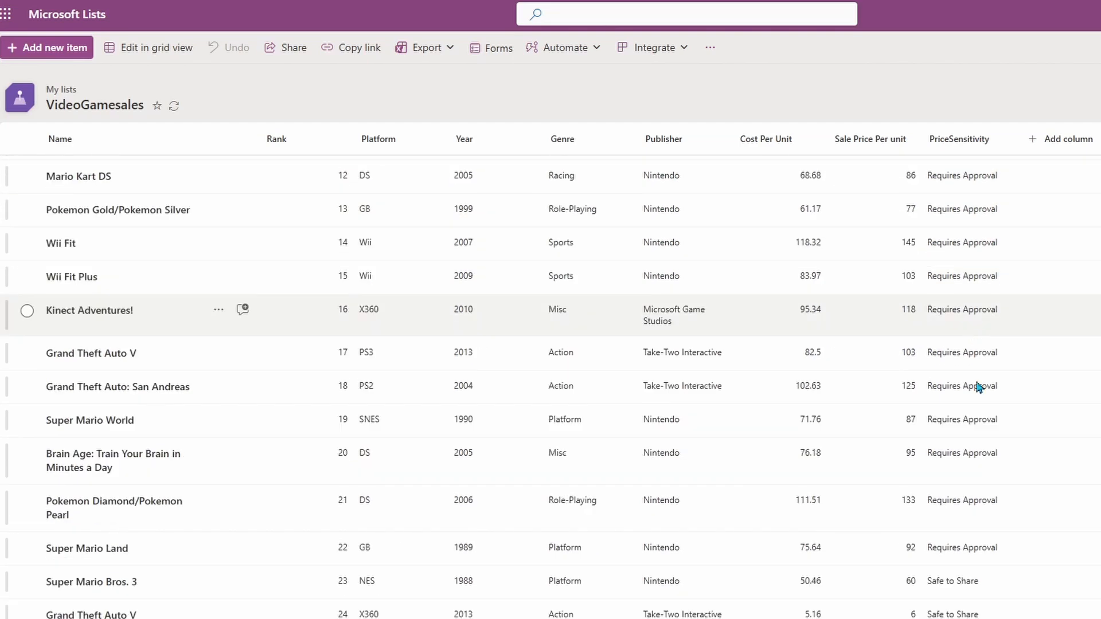
scroll(1003, 473, down, 1)
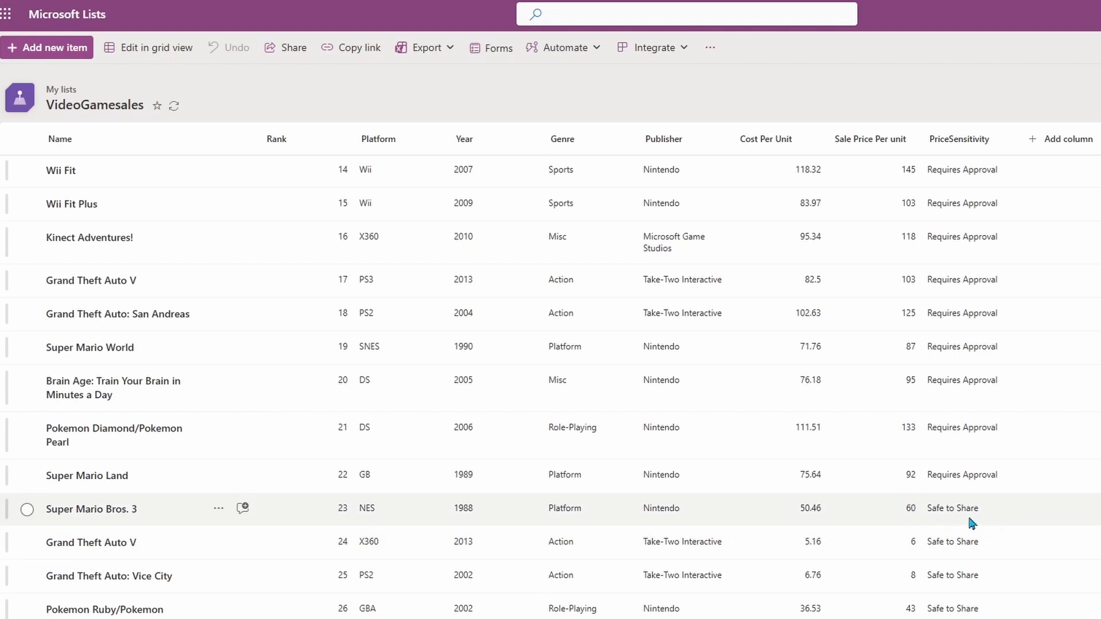
scroll(1001, 504, down, 2)
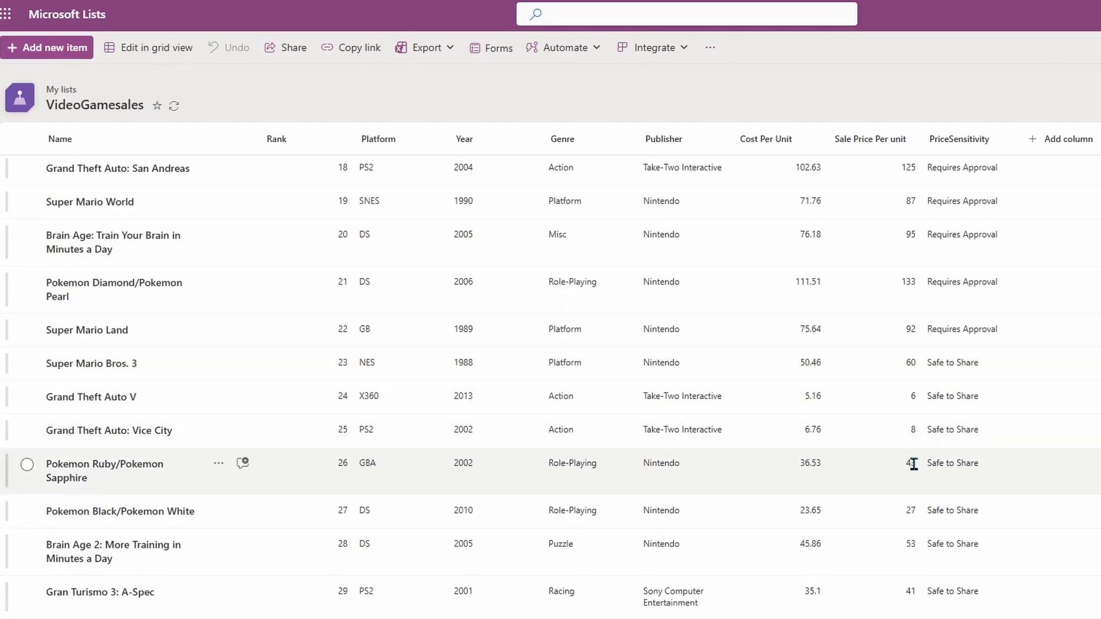
scroll(970, 438, down, 14)
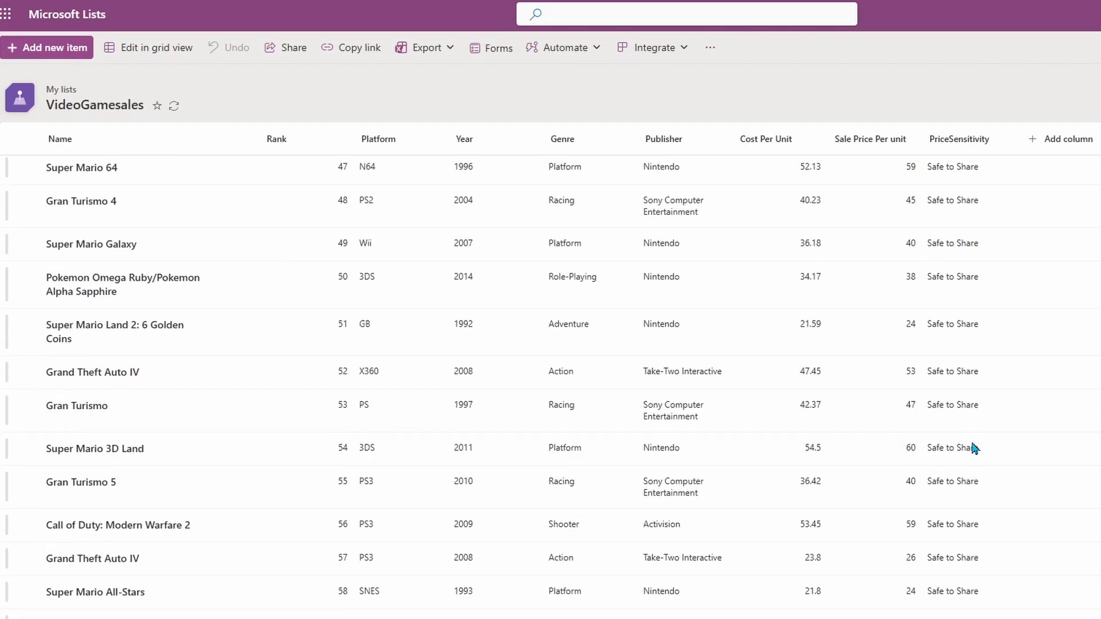
scroll(978, 442, up, 7)
scroll(979, 446, up, 13)
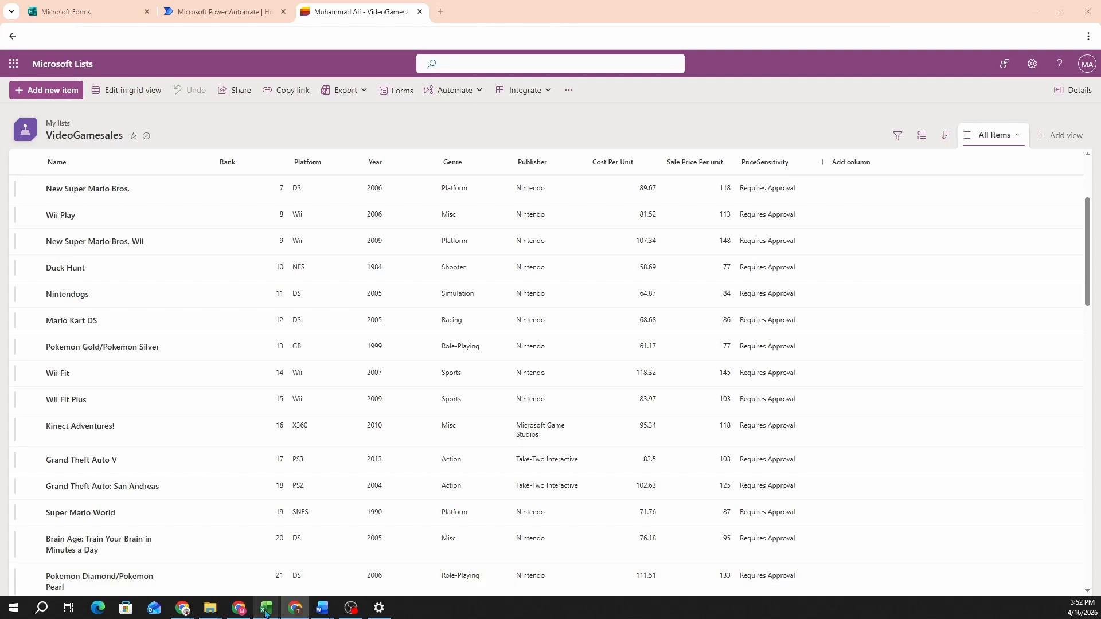
mouse_move(265, 607)
Step: Start a blank Microsoft Form titled 'Requested Data for Quotation'
drag(221, 15, 152, 18)
click(213, 16)
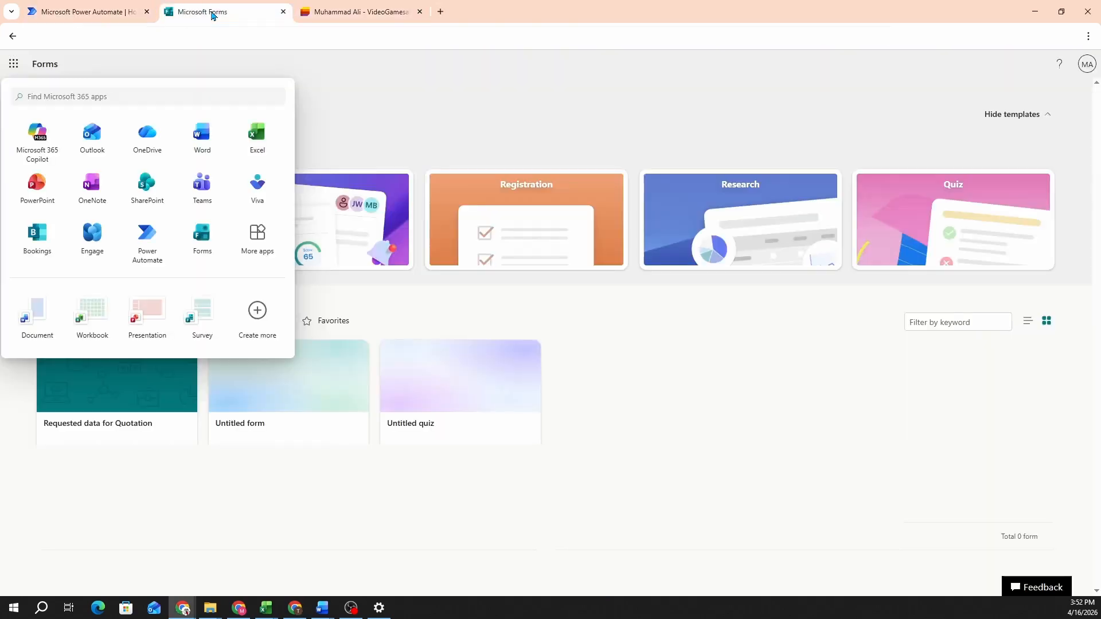
click(685, 401)
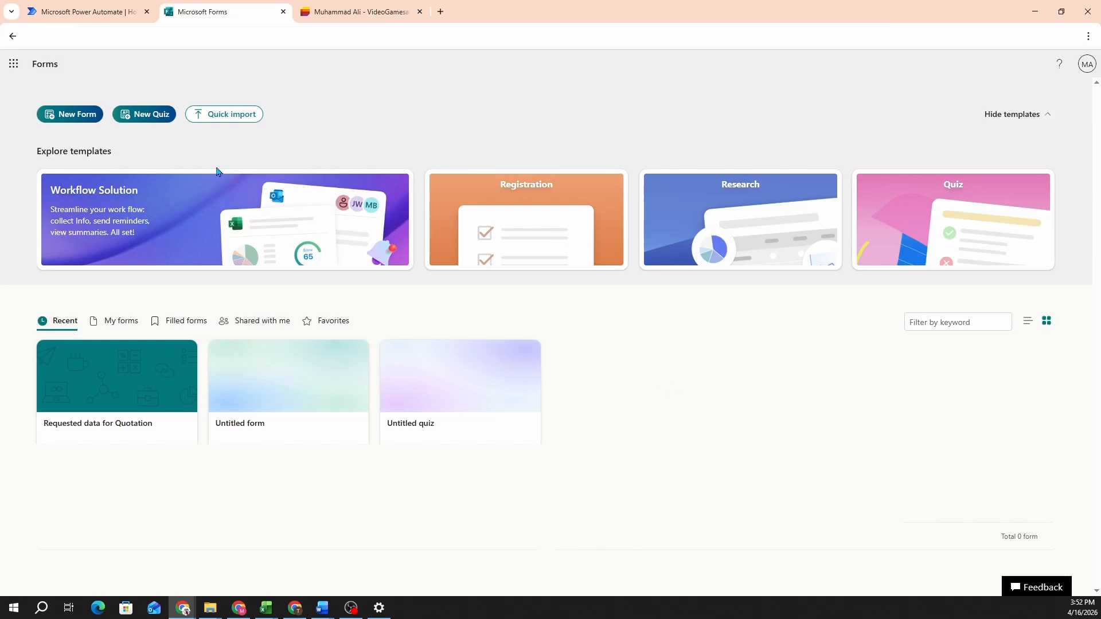
click(81, 121)
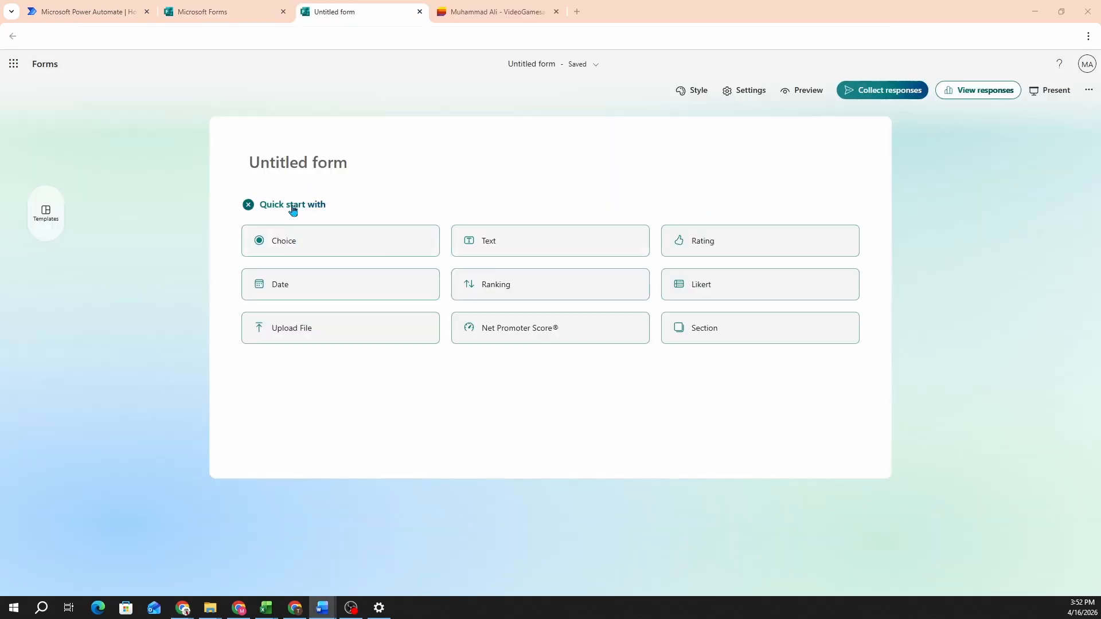
click(300, 165)
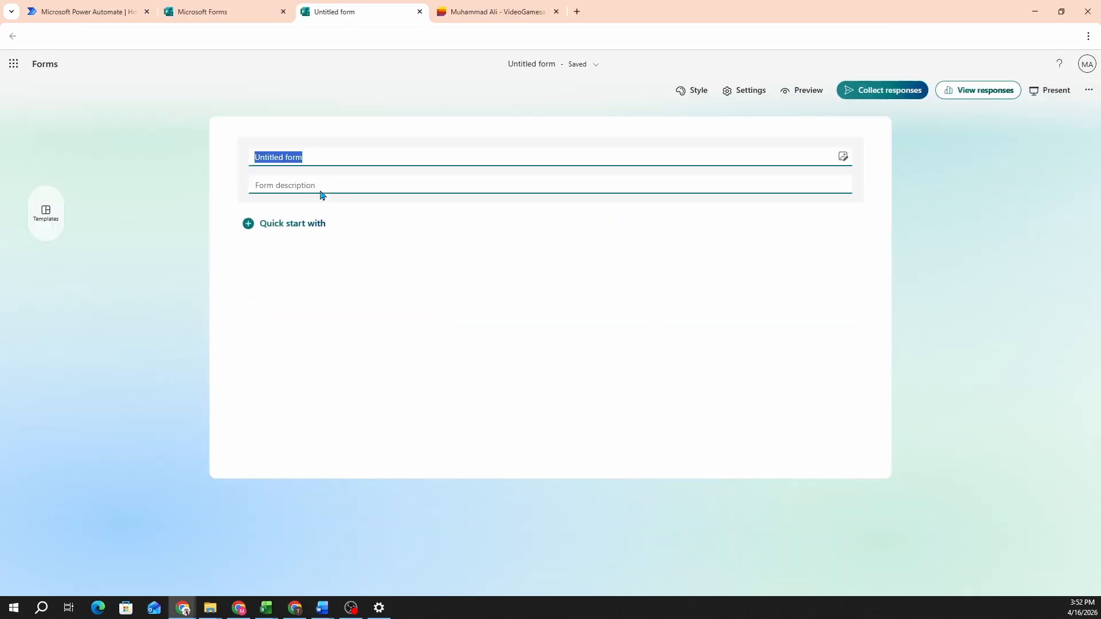
text(Requested Dat)
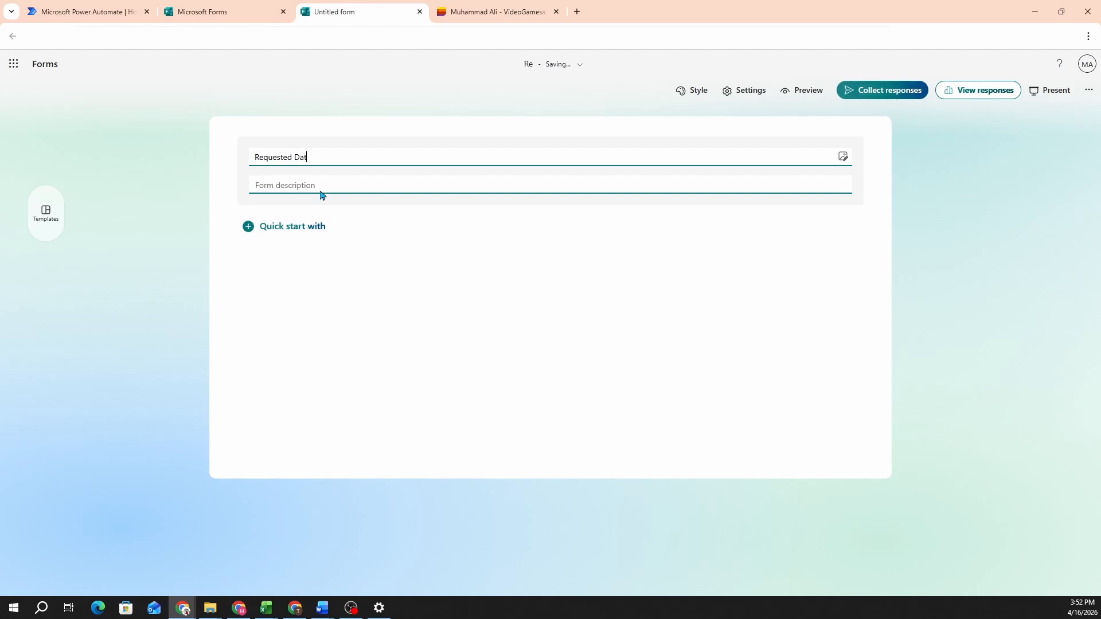
text(a for Quota)
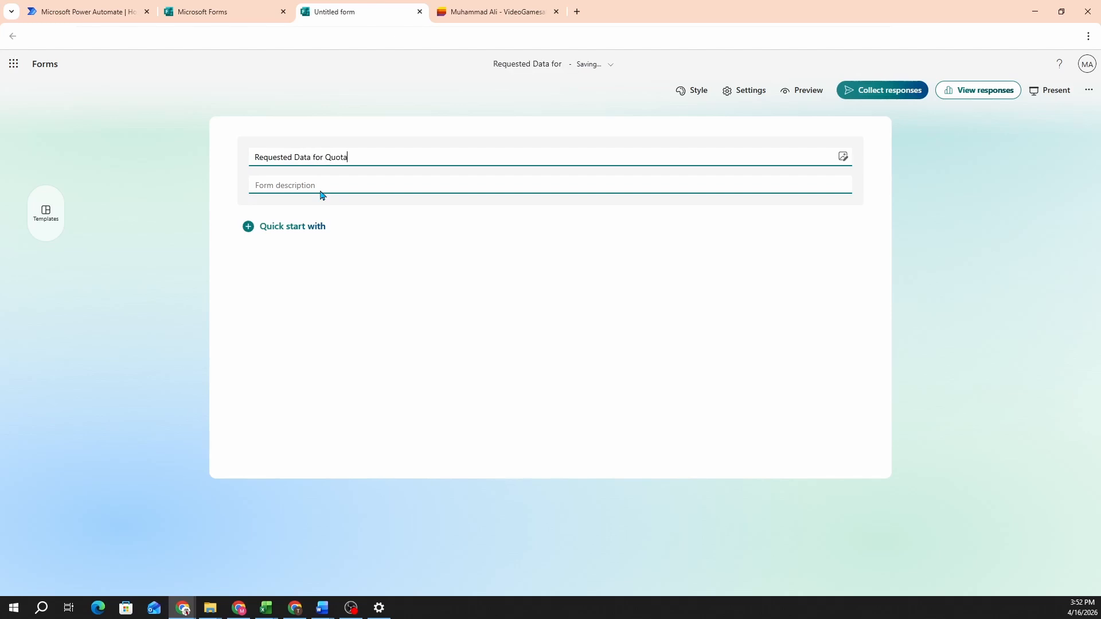
text(tion)
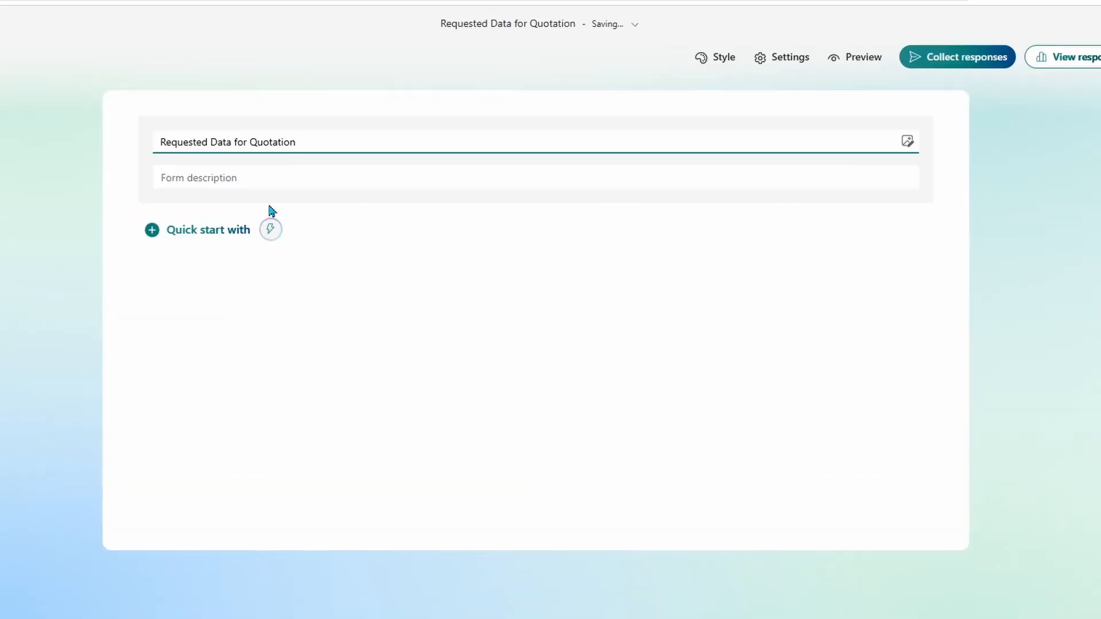
Step: Add text questions 'Your Name' and 'Reason for request', then a choice question
click(152, 231)
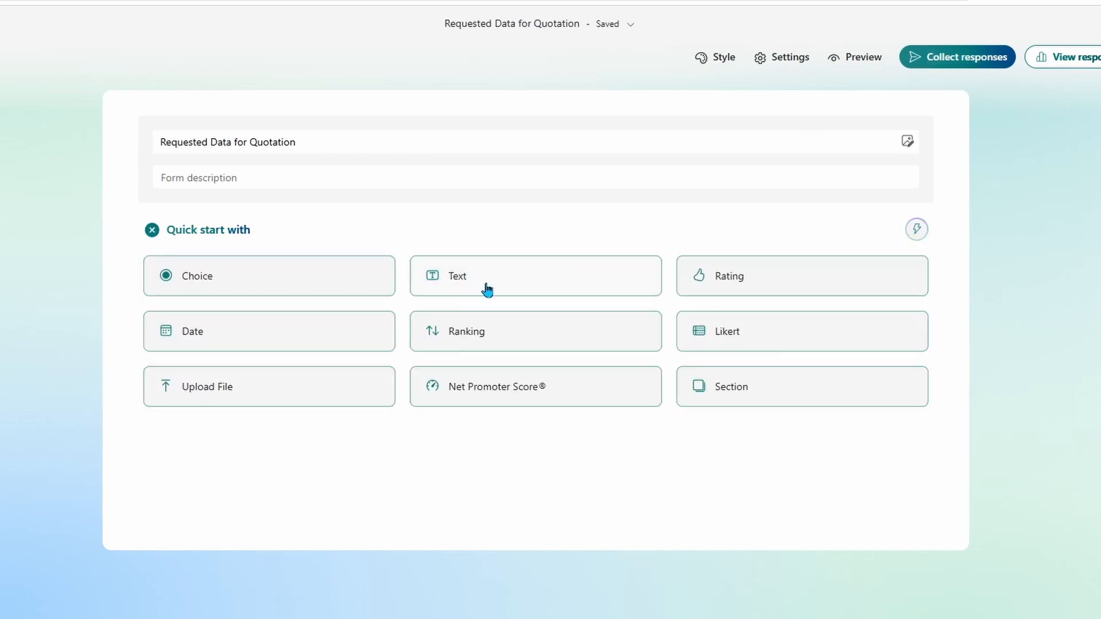
click(486, 287)
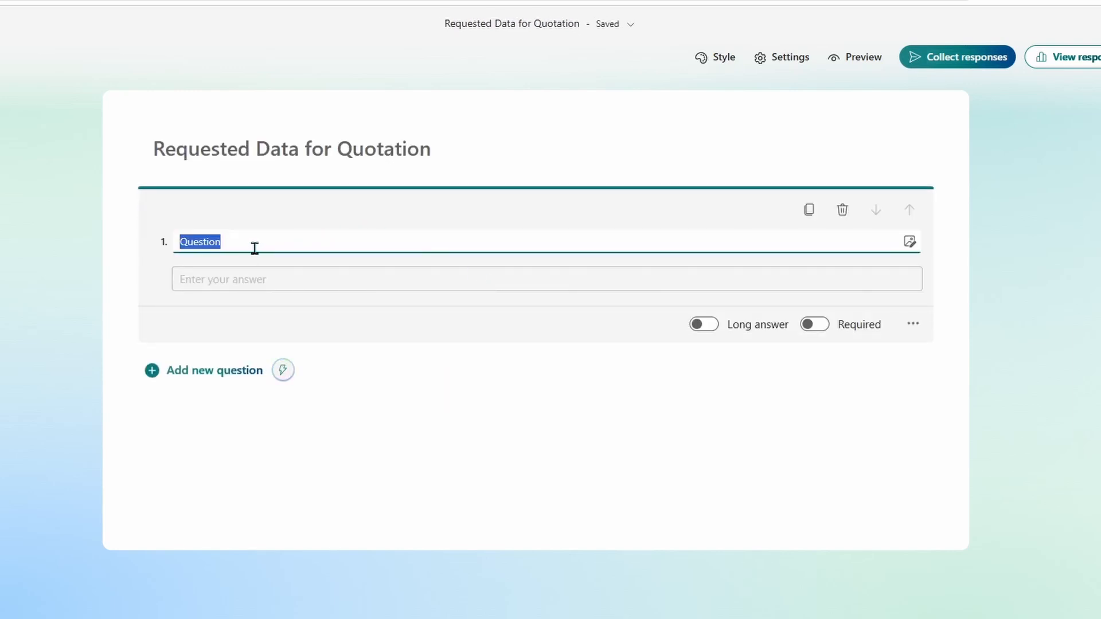
text(Your Name)
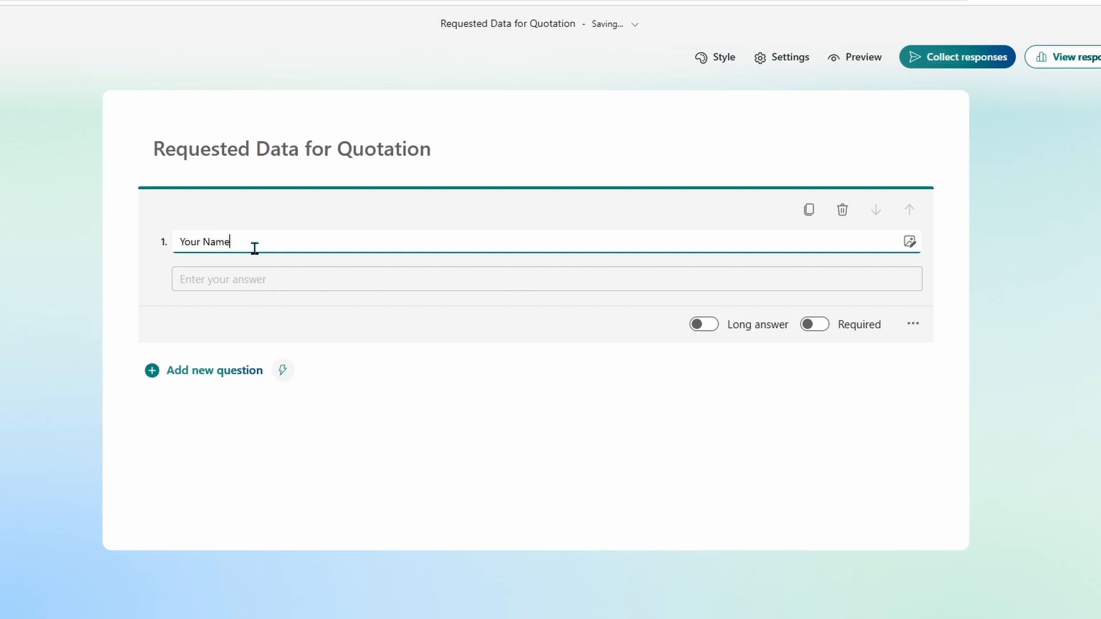
click(154, 371)
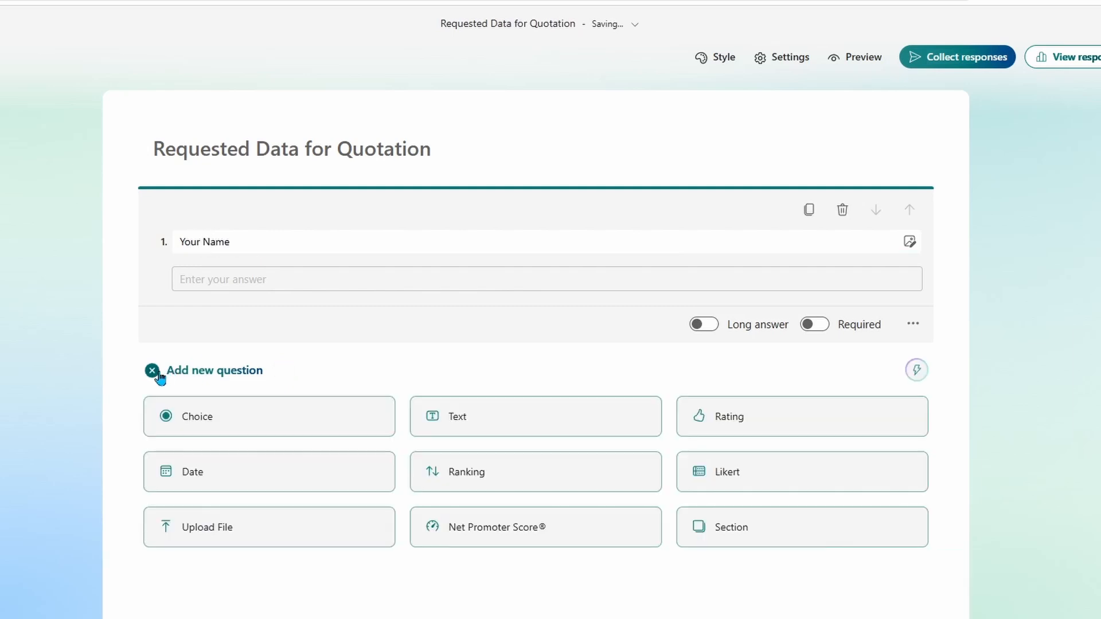
click(469, 419)
text(R)
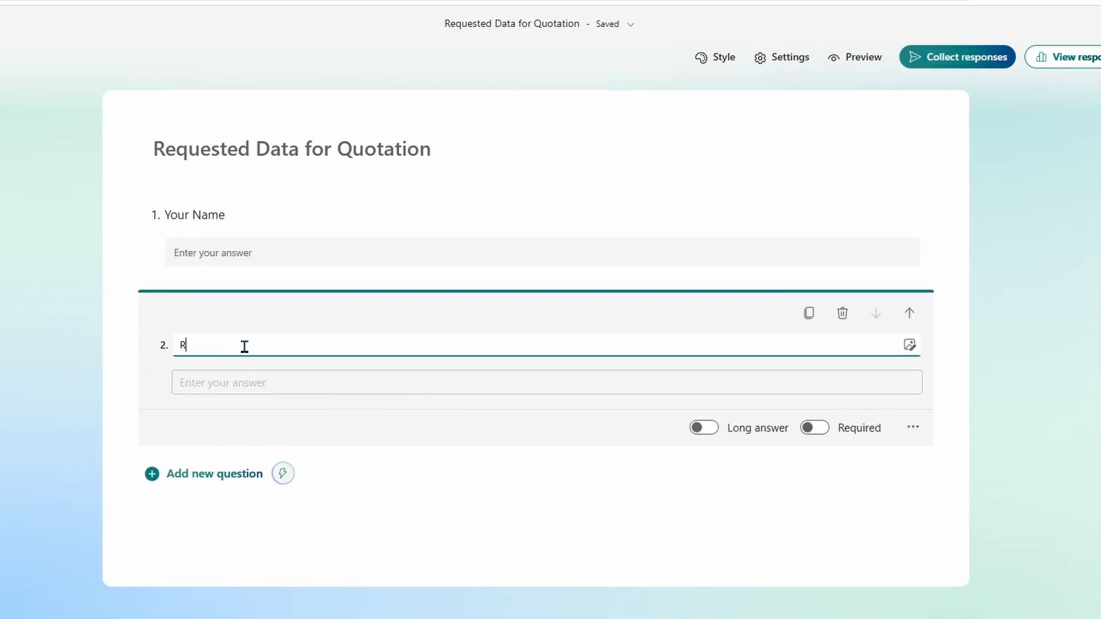
text(eason for req)
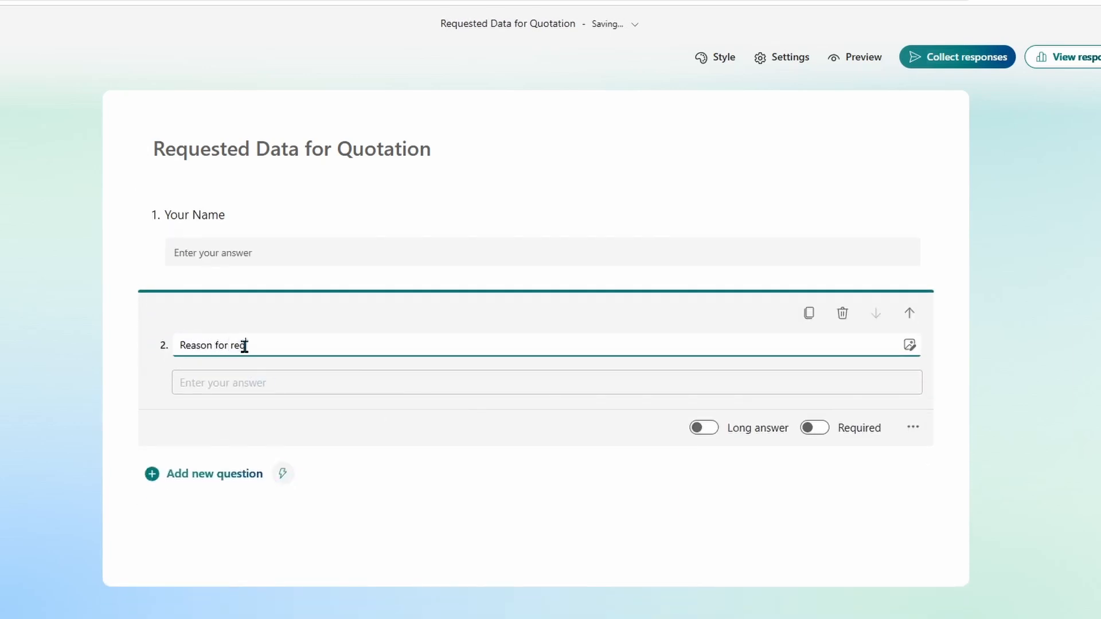
text(uest)
click(173, 480)
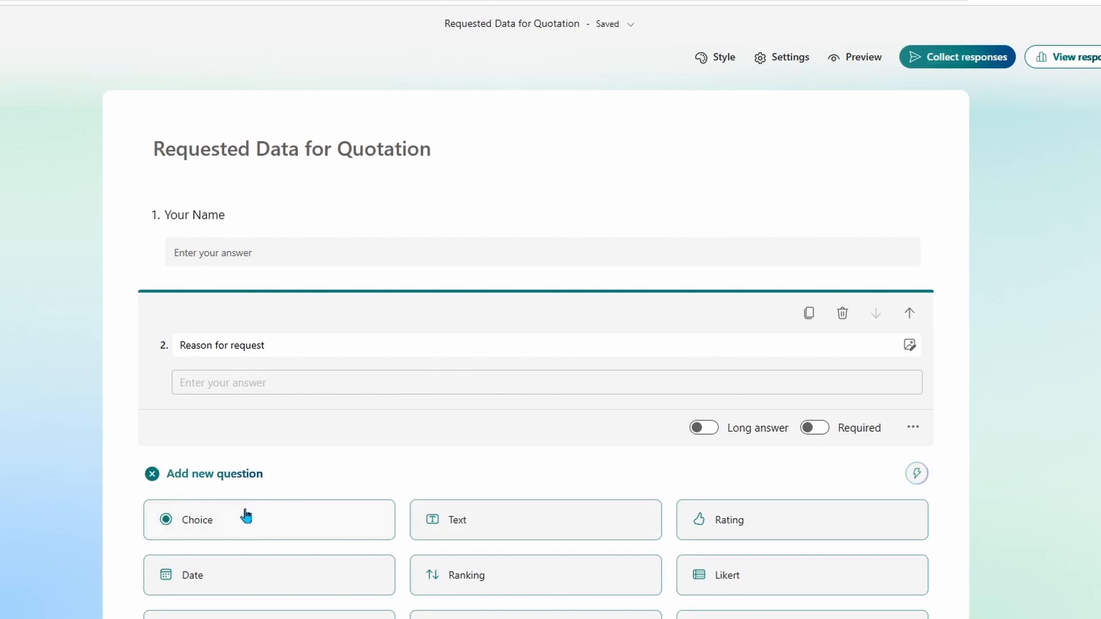
click(231, 523)
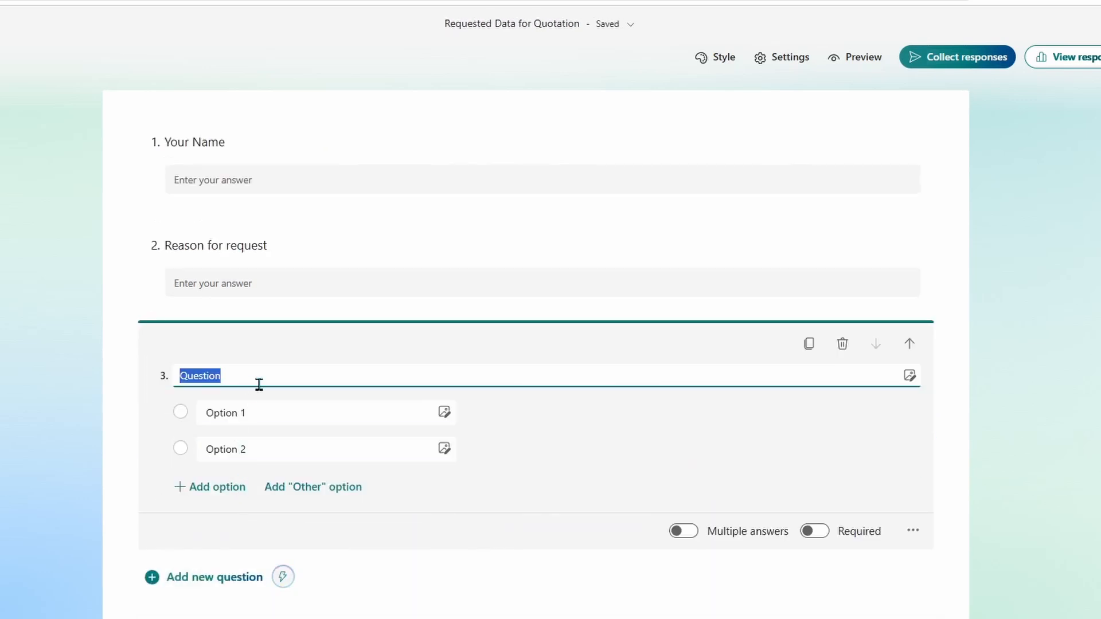
Step: Title question 3 'Urgency' with options Normal and Urgent
text(Urgency)
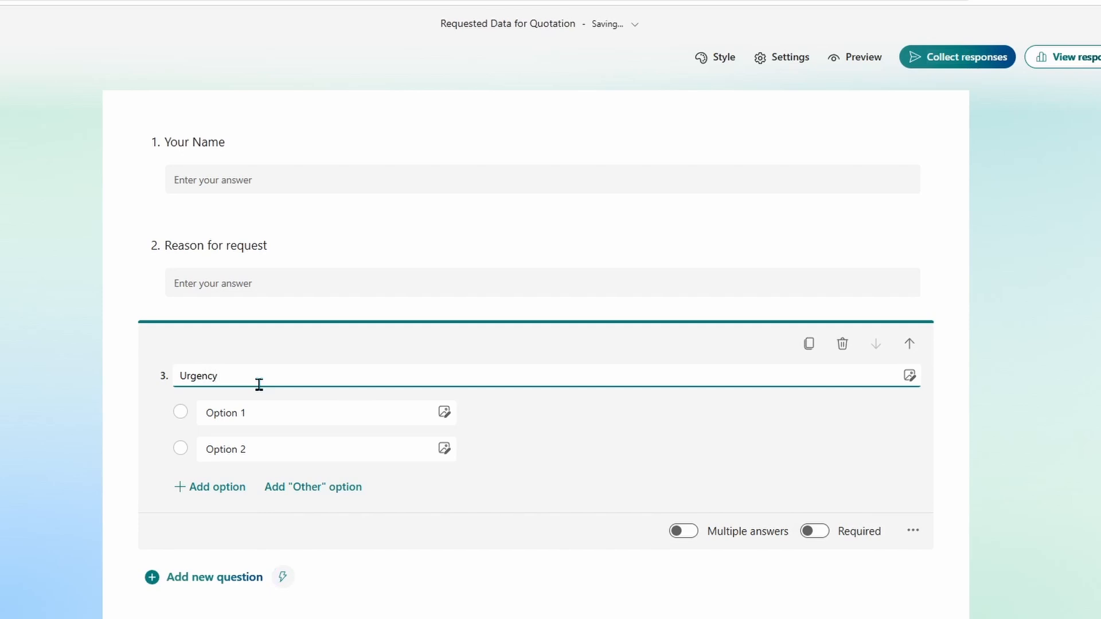
click(264, 412)
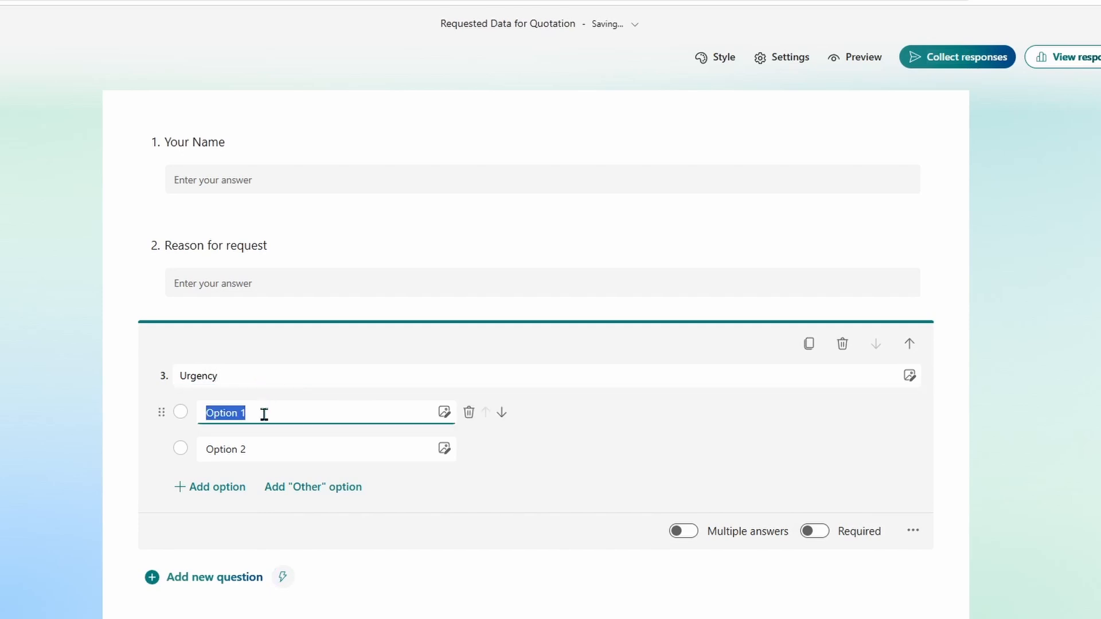
text(Normal)
click(280, 450)
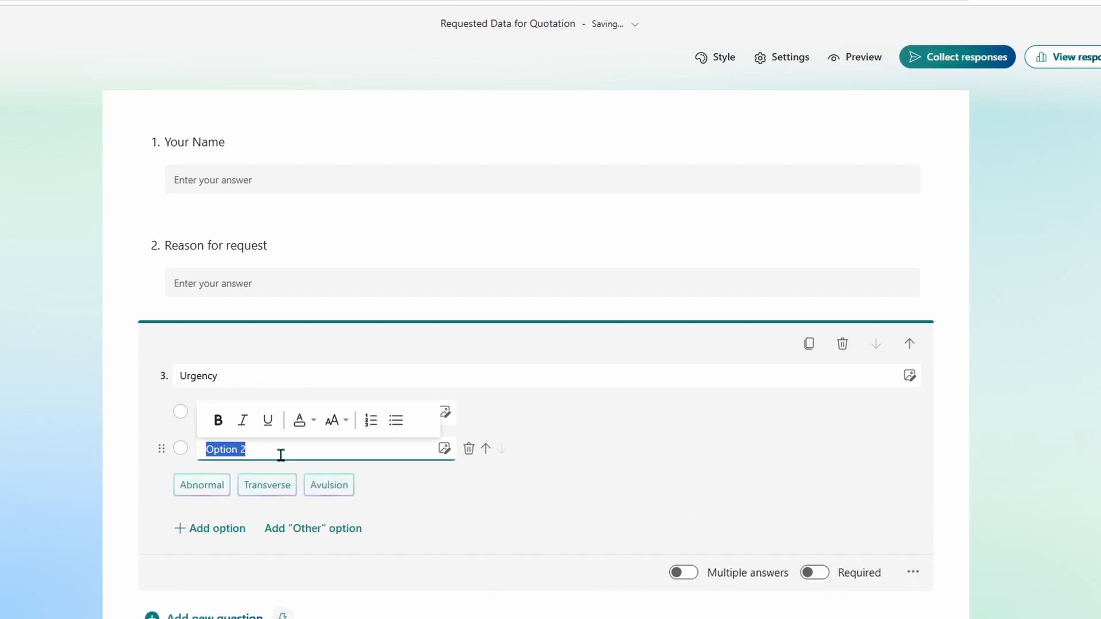
text(Urgent)
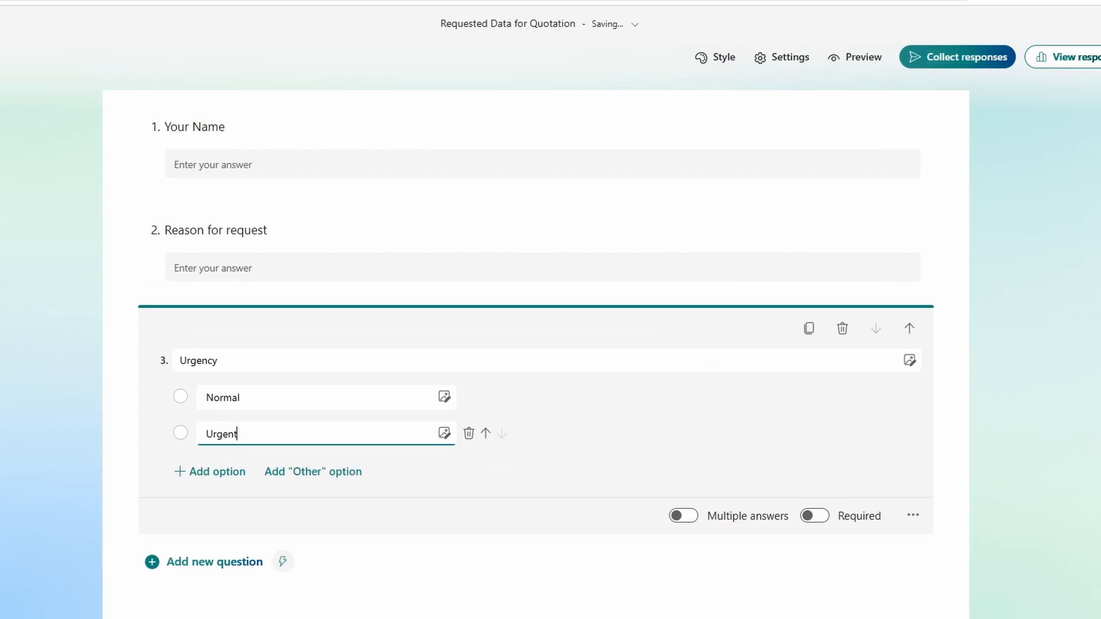
Step: Add a fourth text question titled 'Name of Product'
click(212, 562)
click(476, 533)
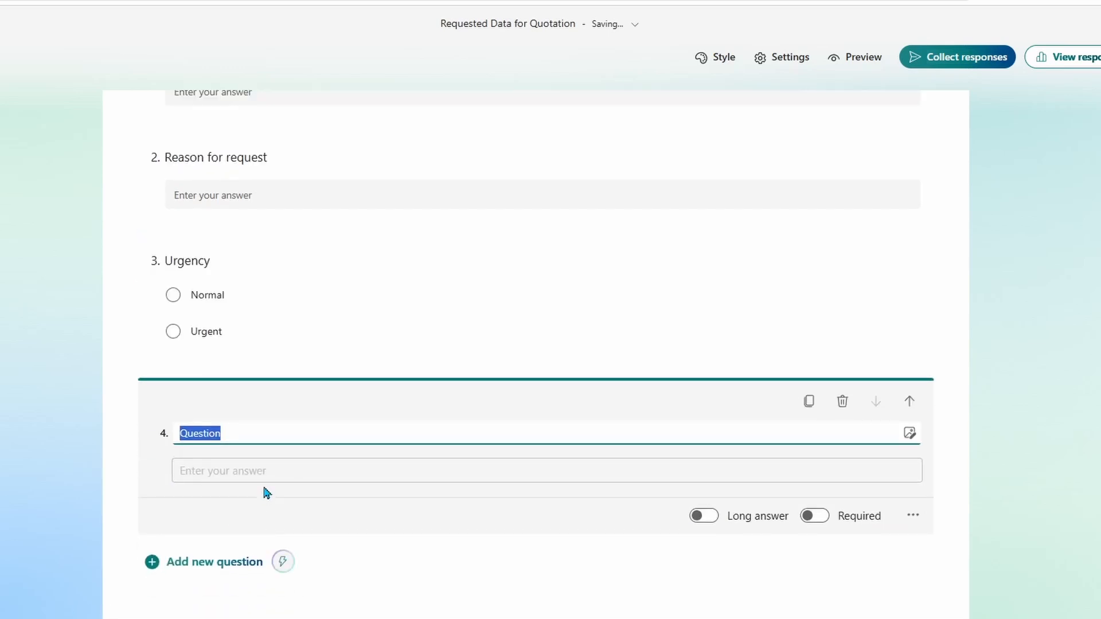
text(Nam)
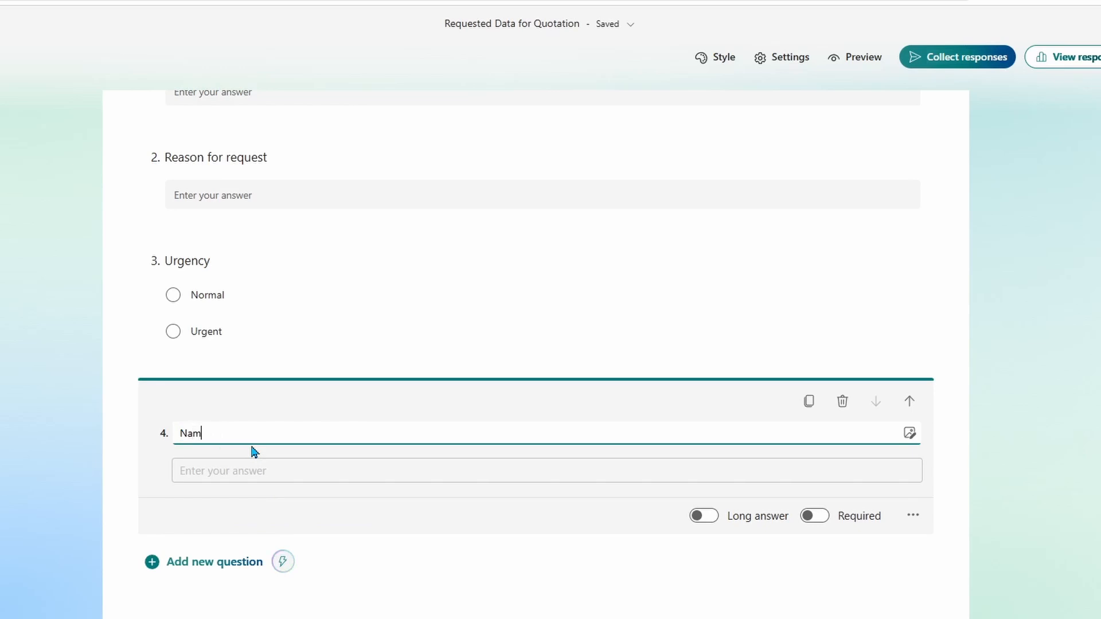
text(e of p)
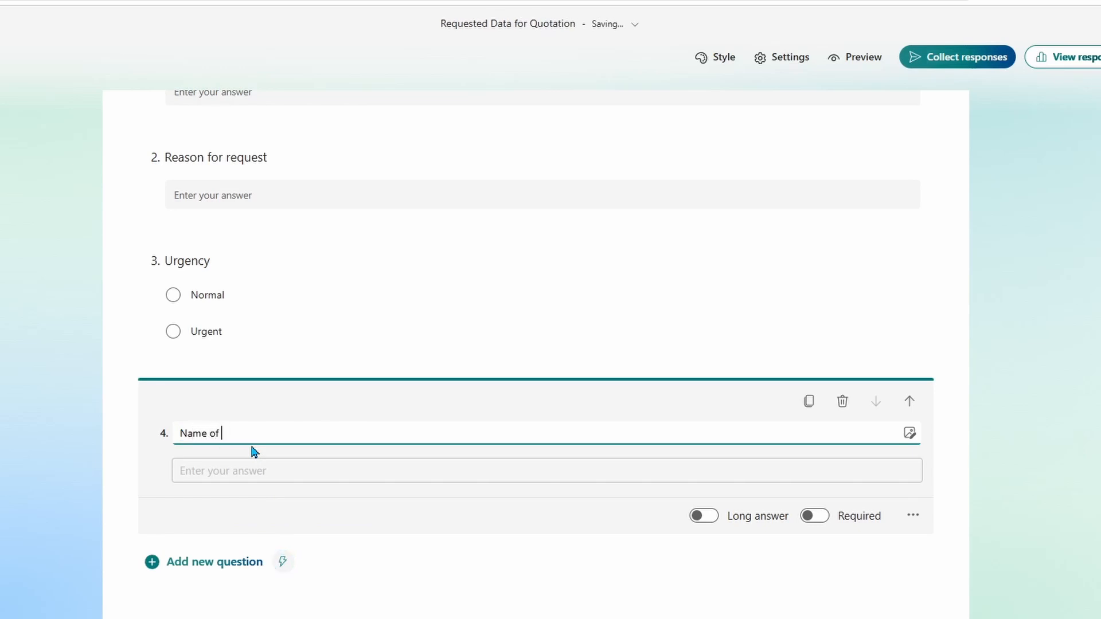
text(roduct)
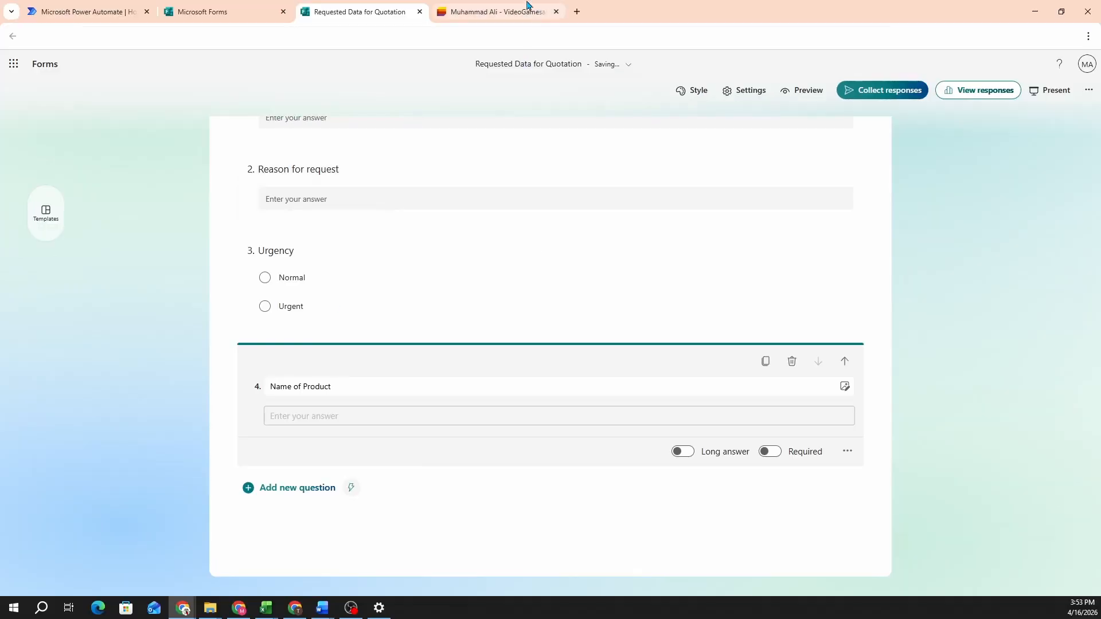
Step: Glance at the VideoGamesales list, review the finished quotation form, then return to Power Automate
click(501, 11)
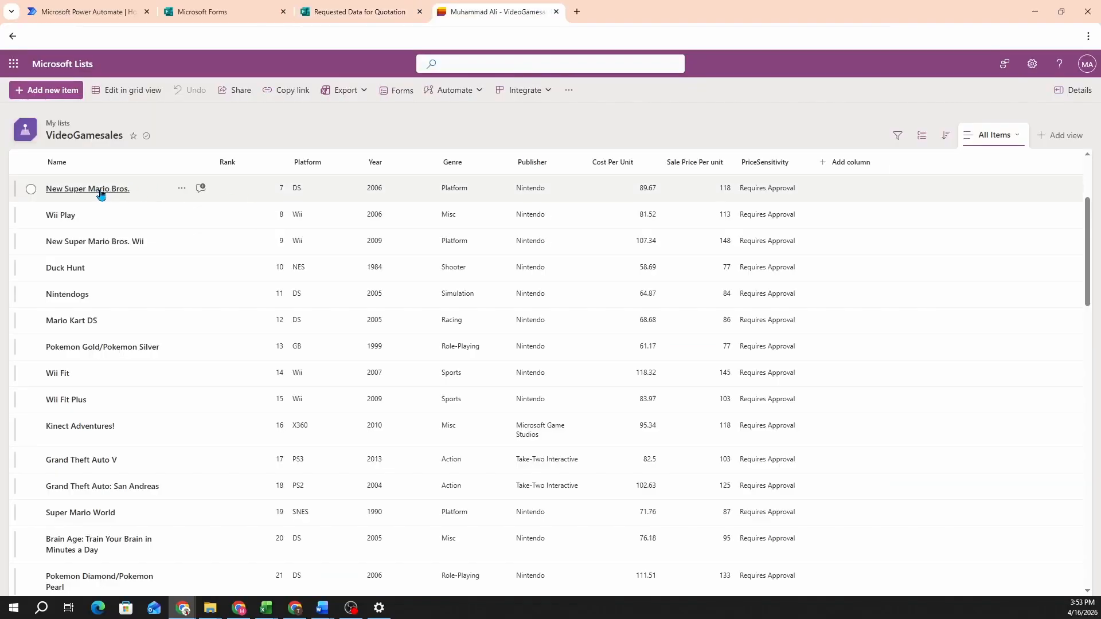
click(321, 11)
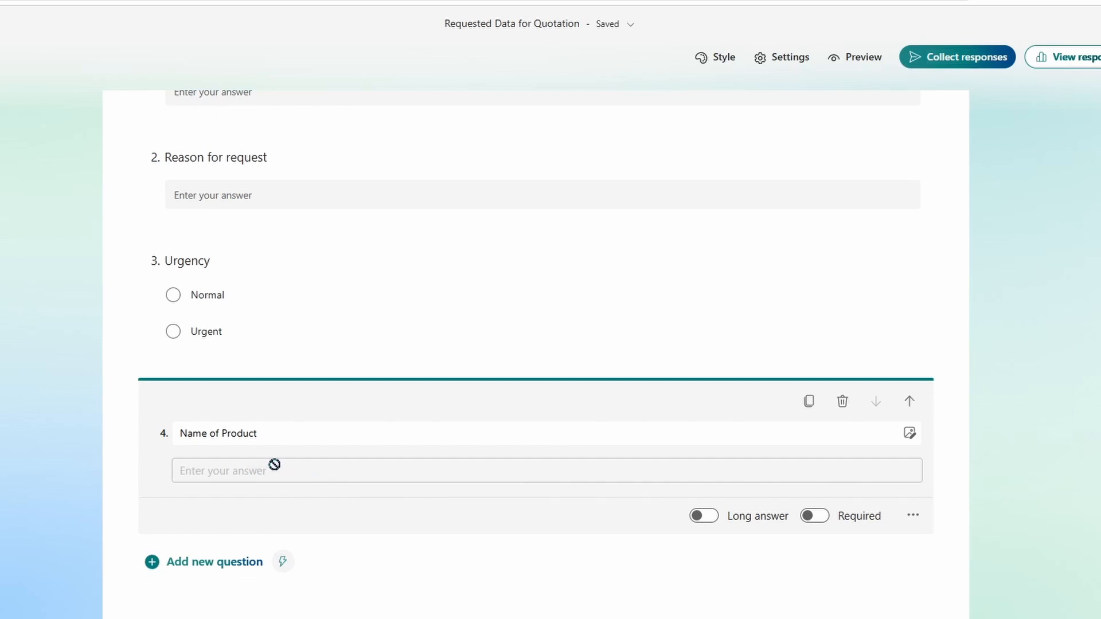
scroll(377, 448, up, 3)
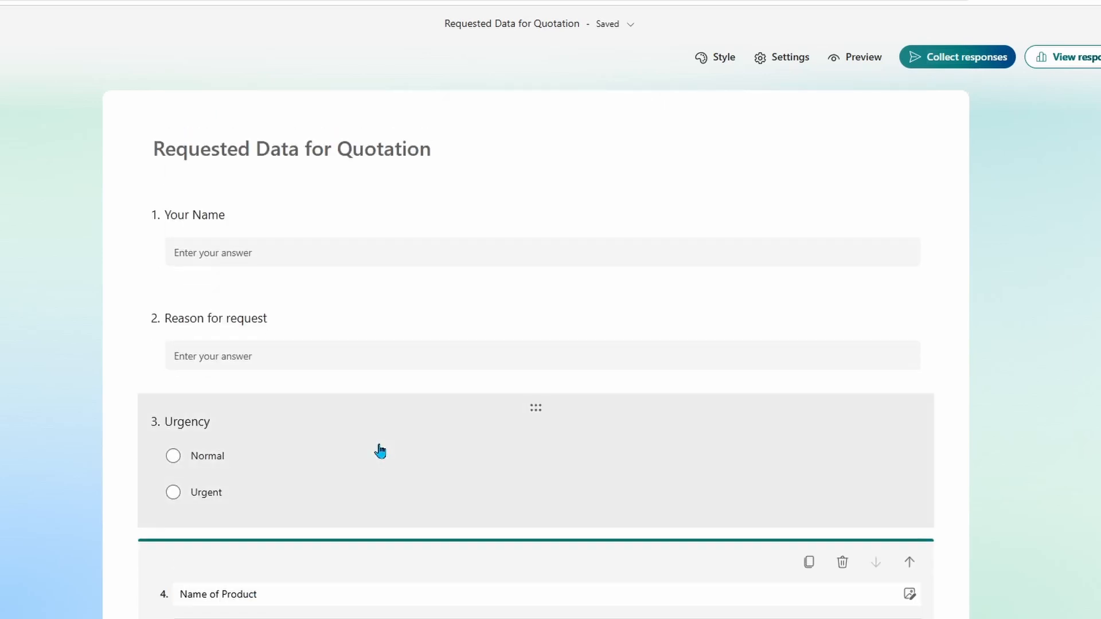
scroll(381, 444, down, 3)
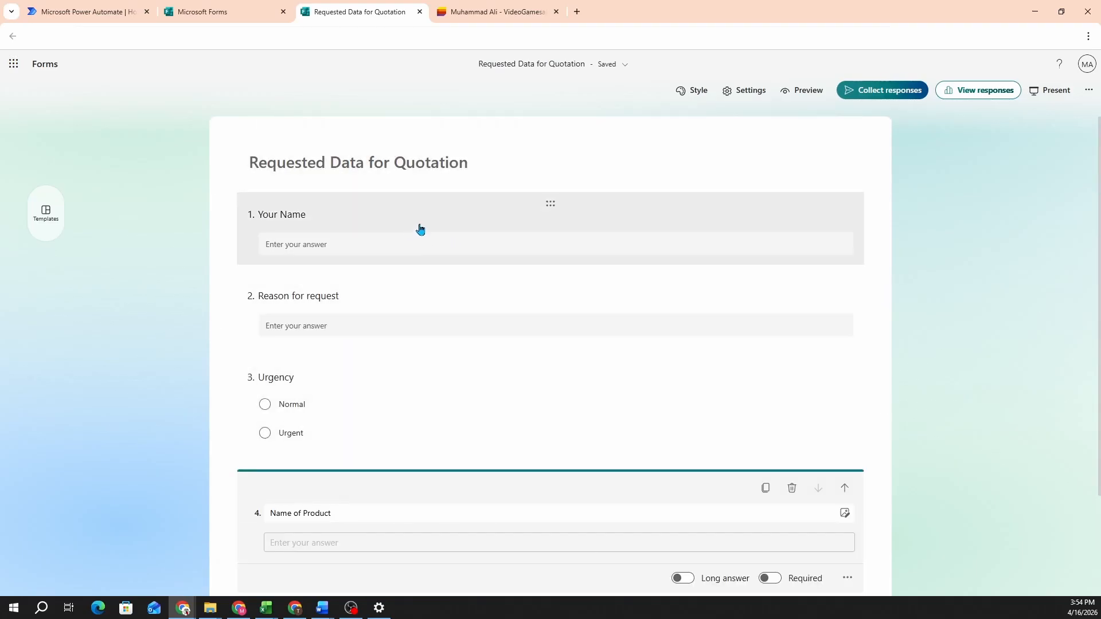
click(85, 10)
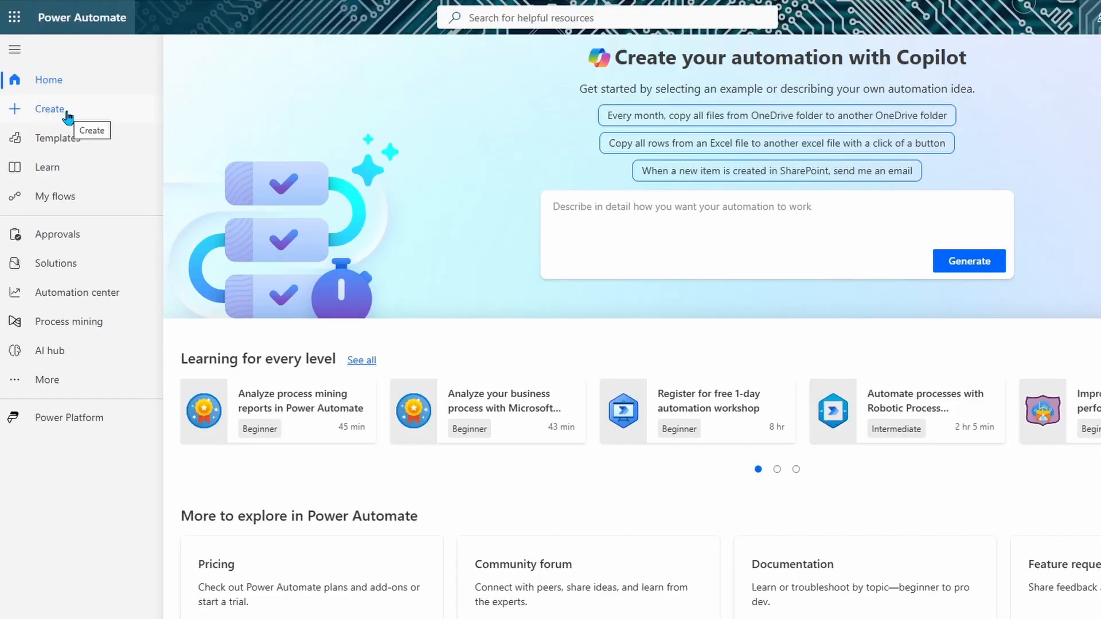
Step: Create automated cloud flow 'Price Quotation Response' triggered by Forms' 'When a new response is submitted'
click(64, 115)
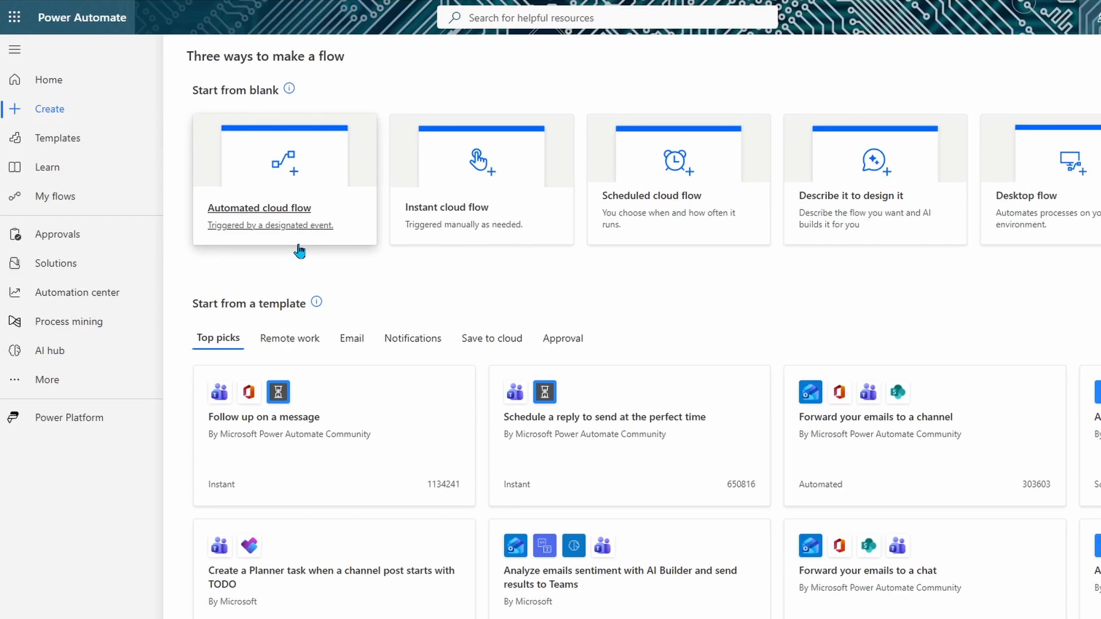
click(289, 168)
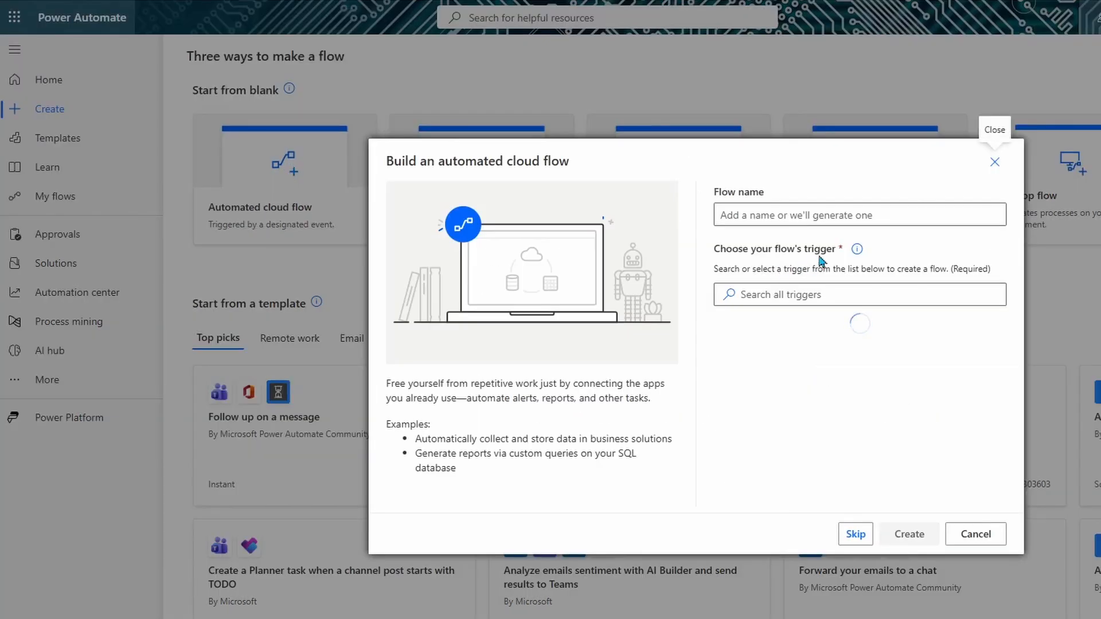
click(820, 215)
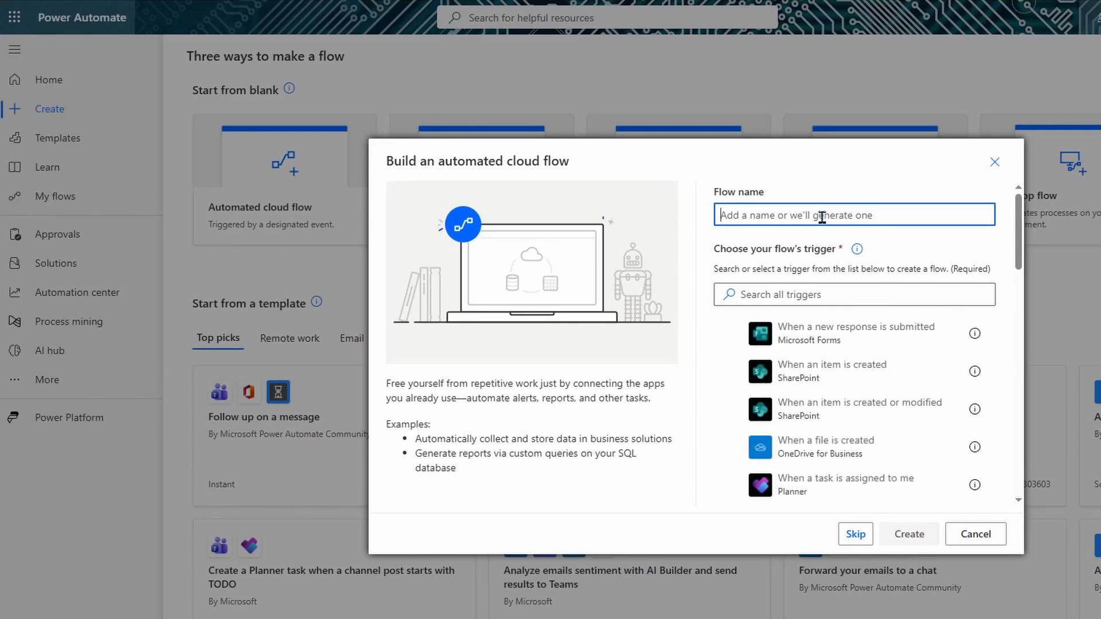
text(Price )
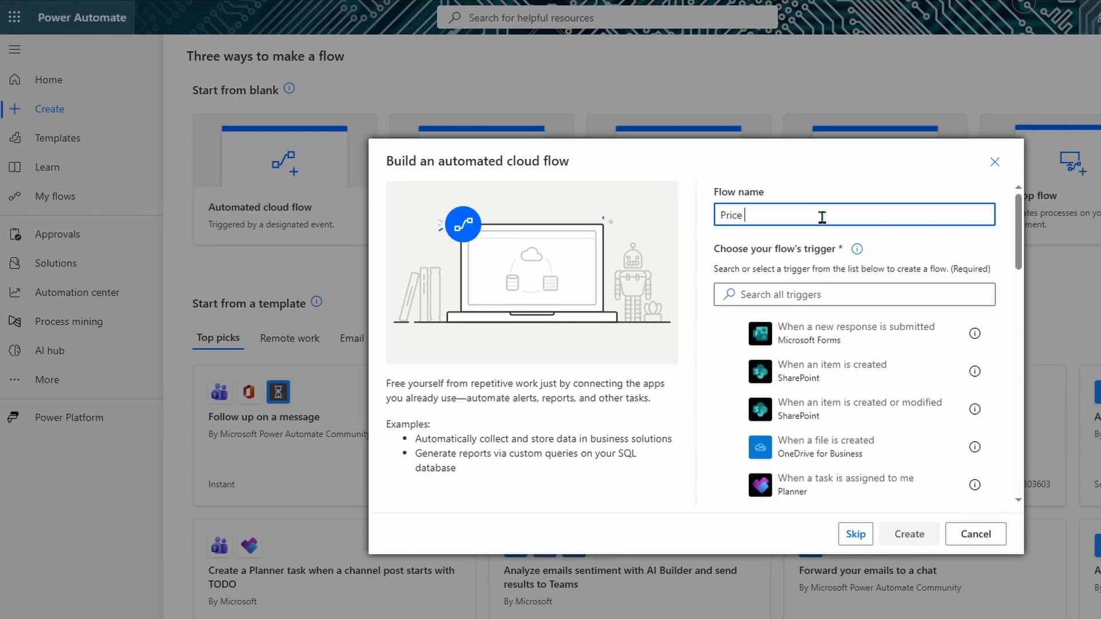
text(Quotation Response)
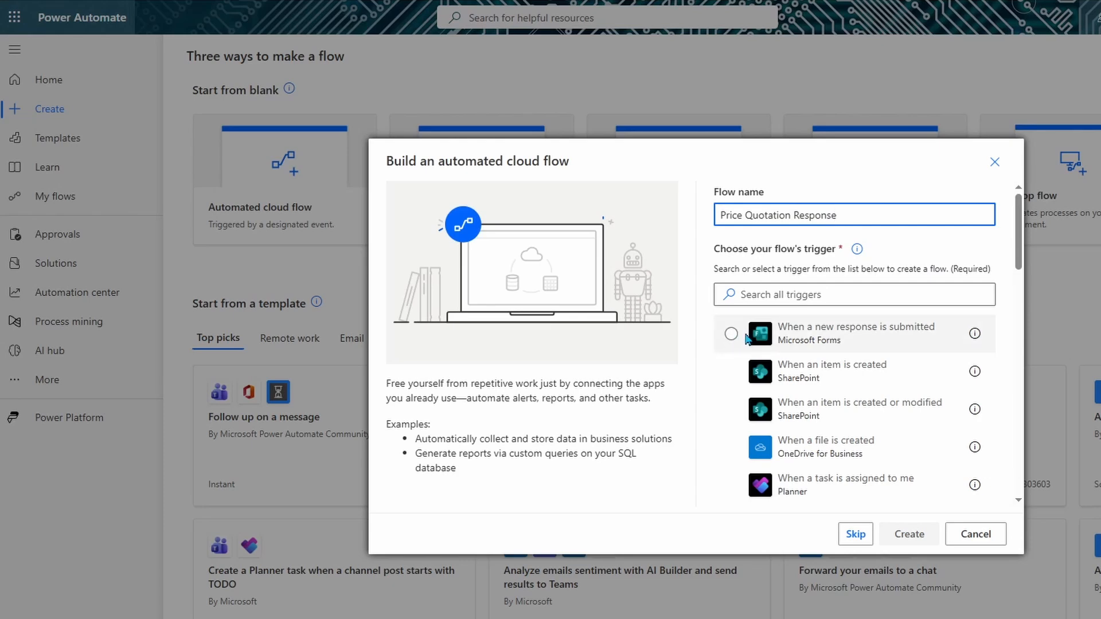
click(852, 295)
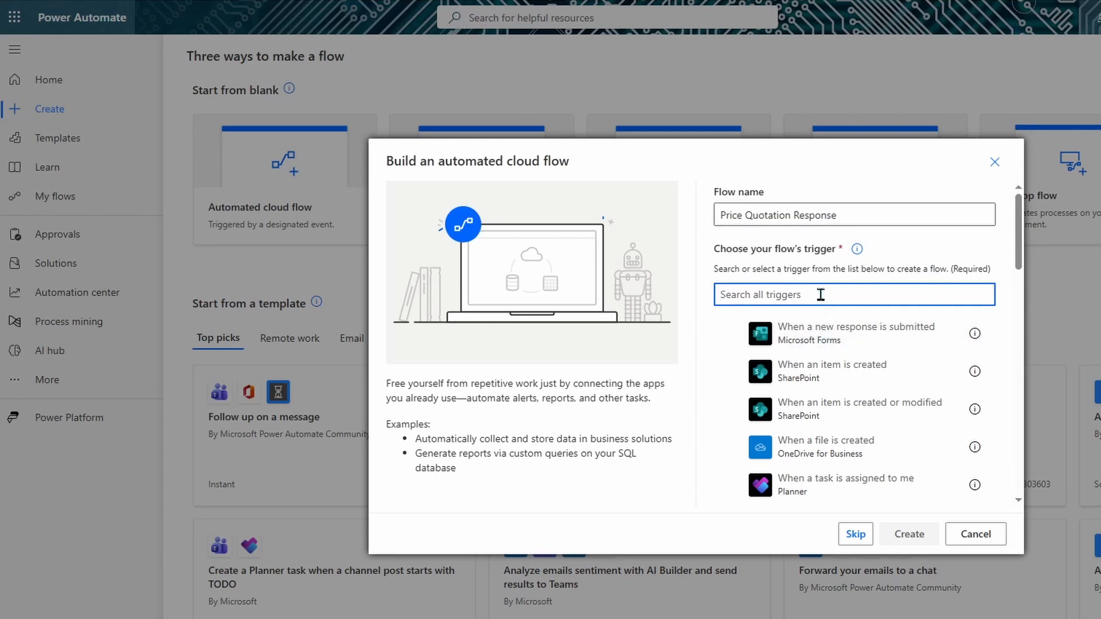
text(when a new response)
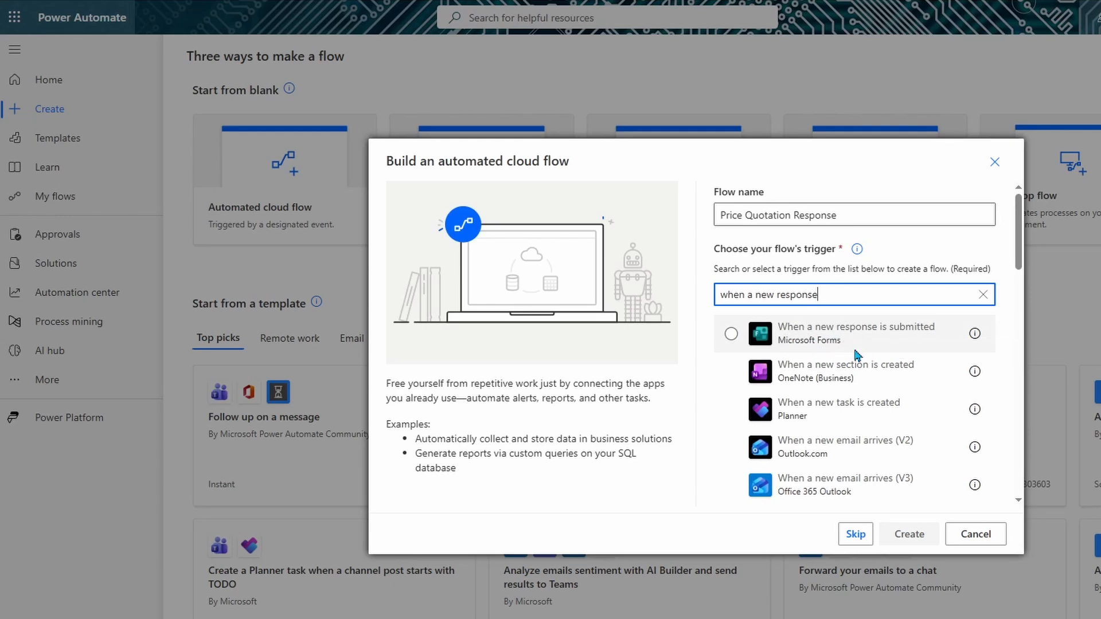
click(849, 343)
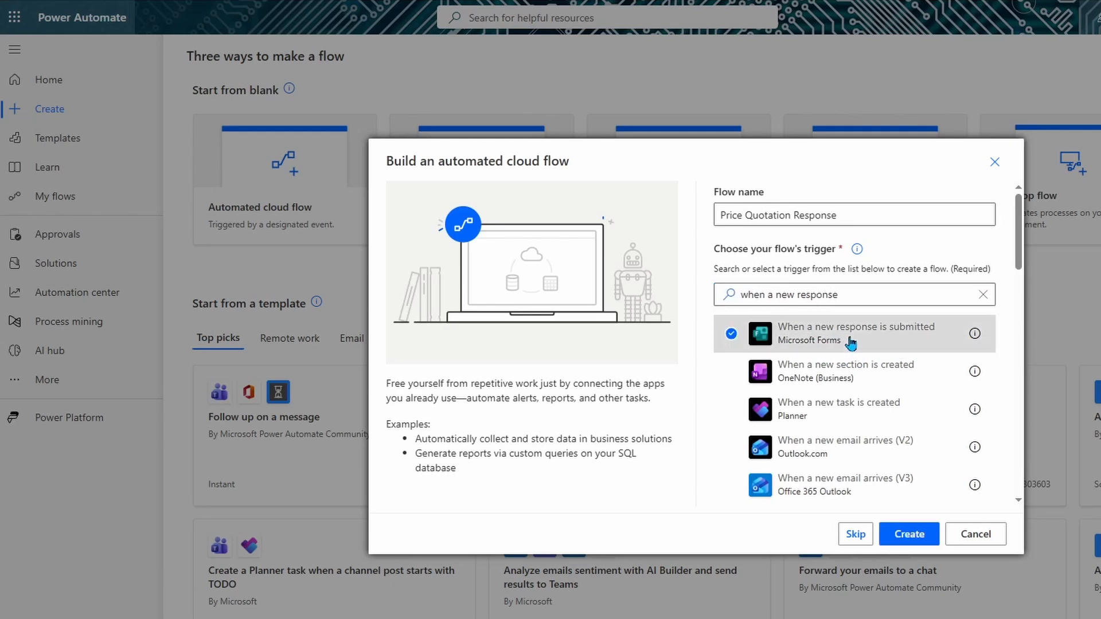
click(909, 534)
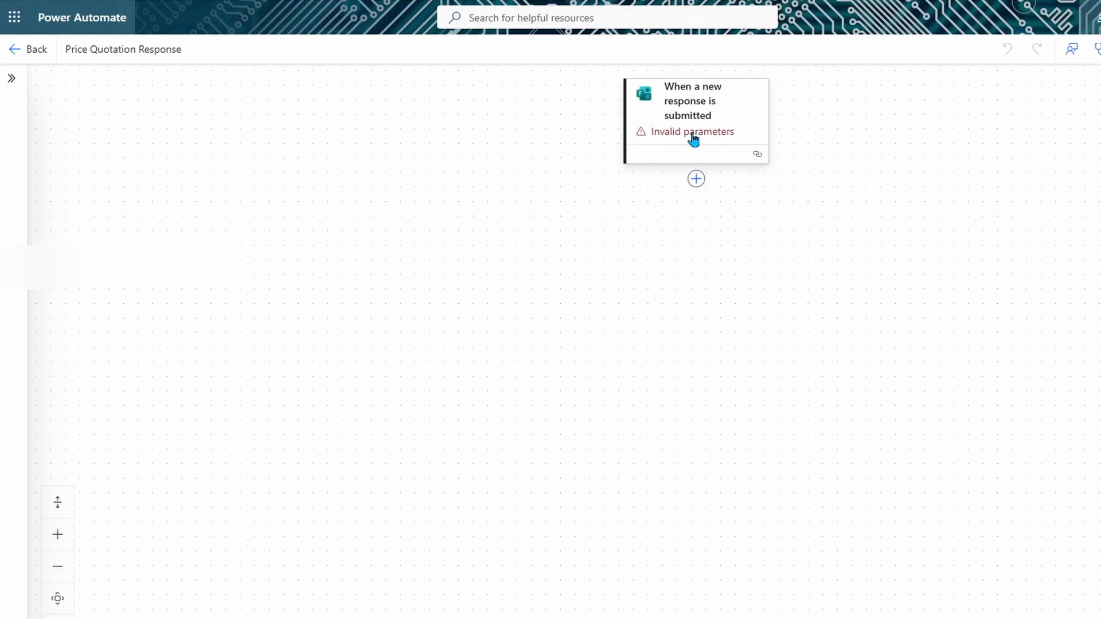
Step: Set the trigger's Form Id to Requested Data for Quotation and begin adding a next action
click(693, 138)
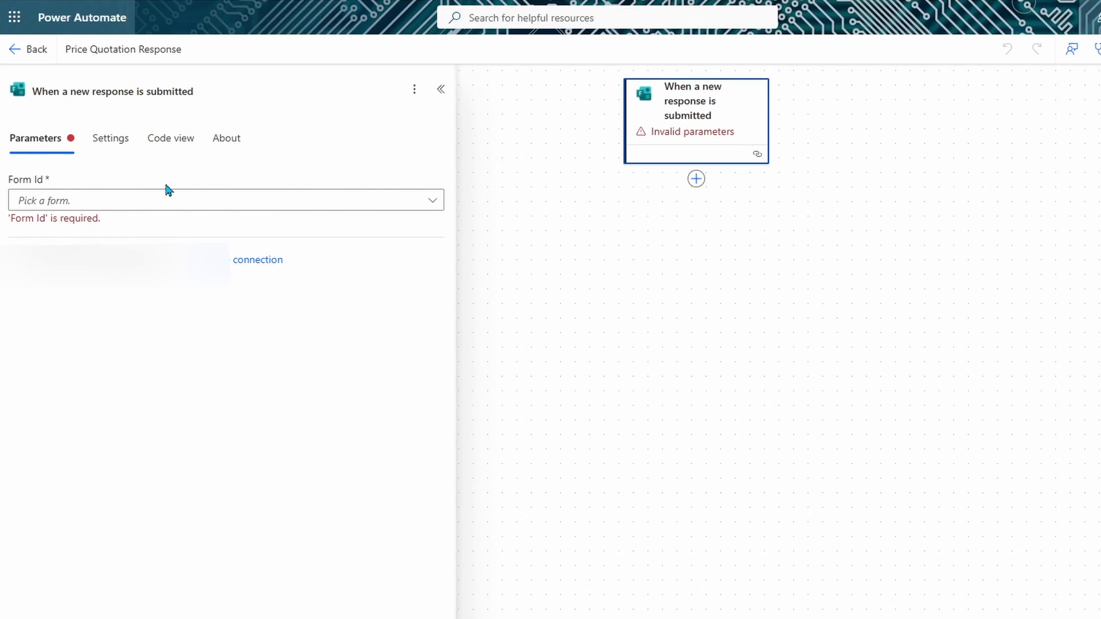
click(435, 203)
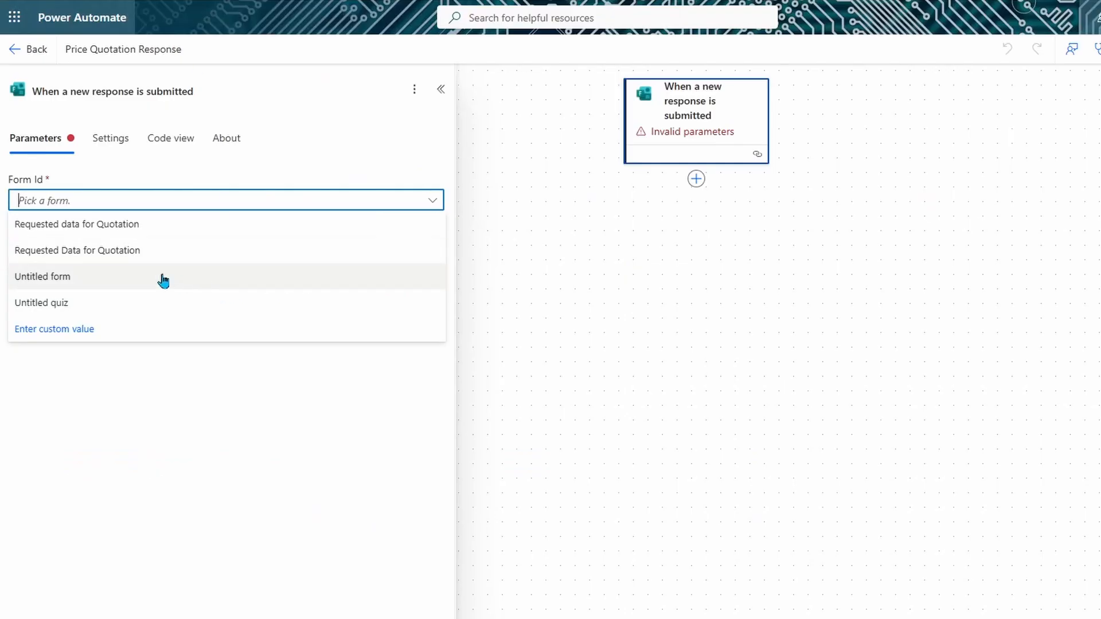
click(116, 255)
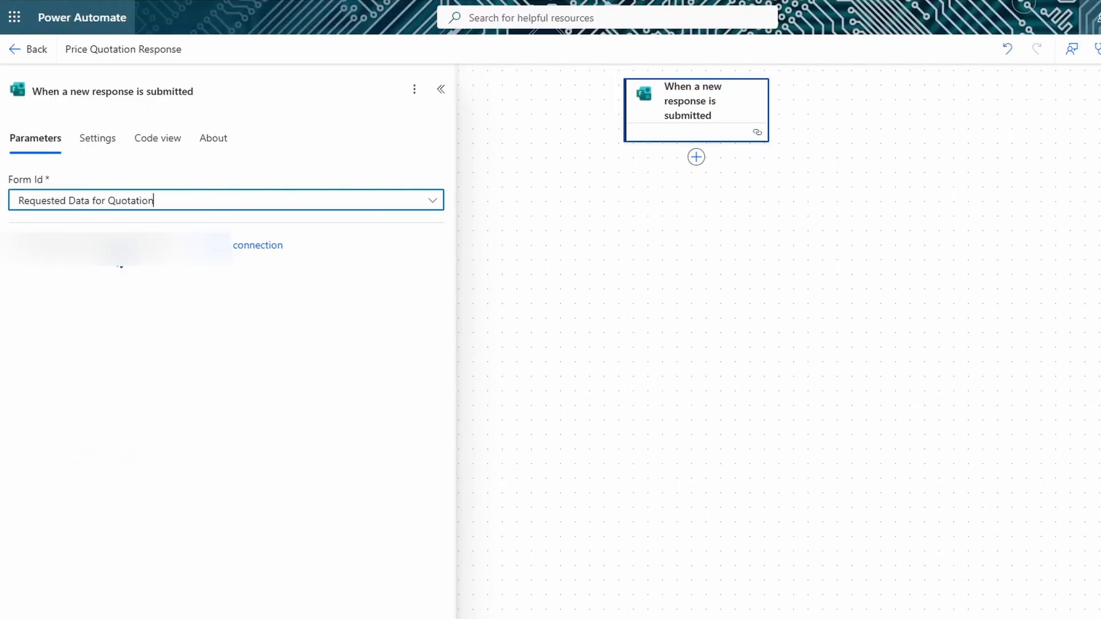
click(699, 162)
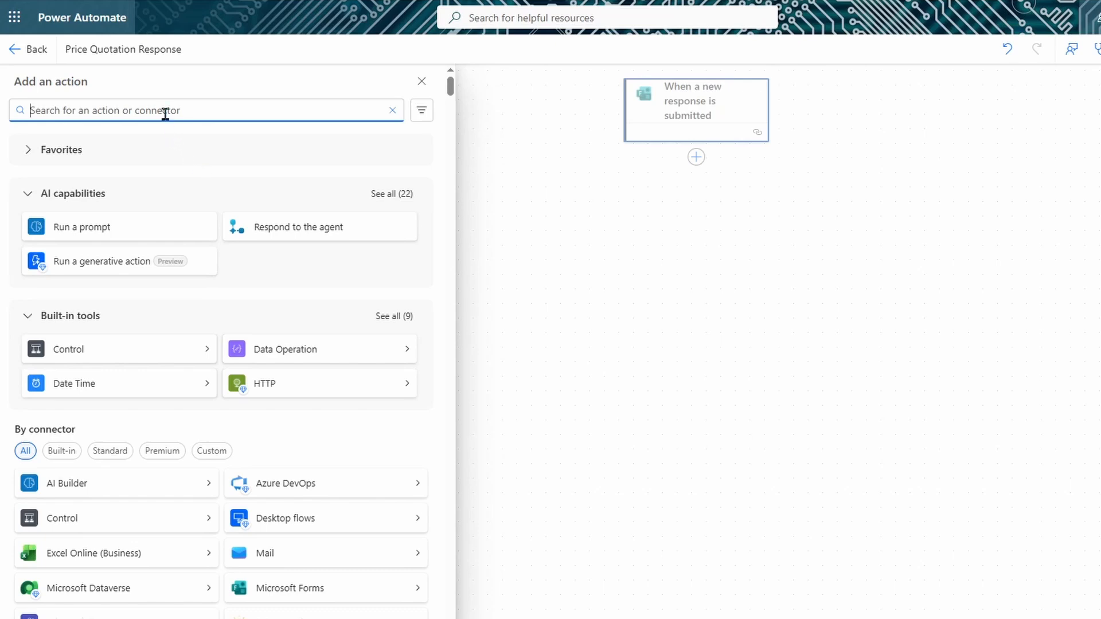
Step: Add Get response details for the Requested Data for Quotation form using the trigger's Response Id
text(get res)
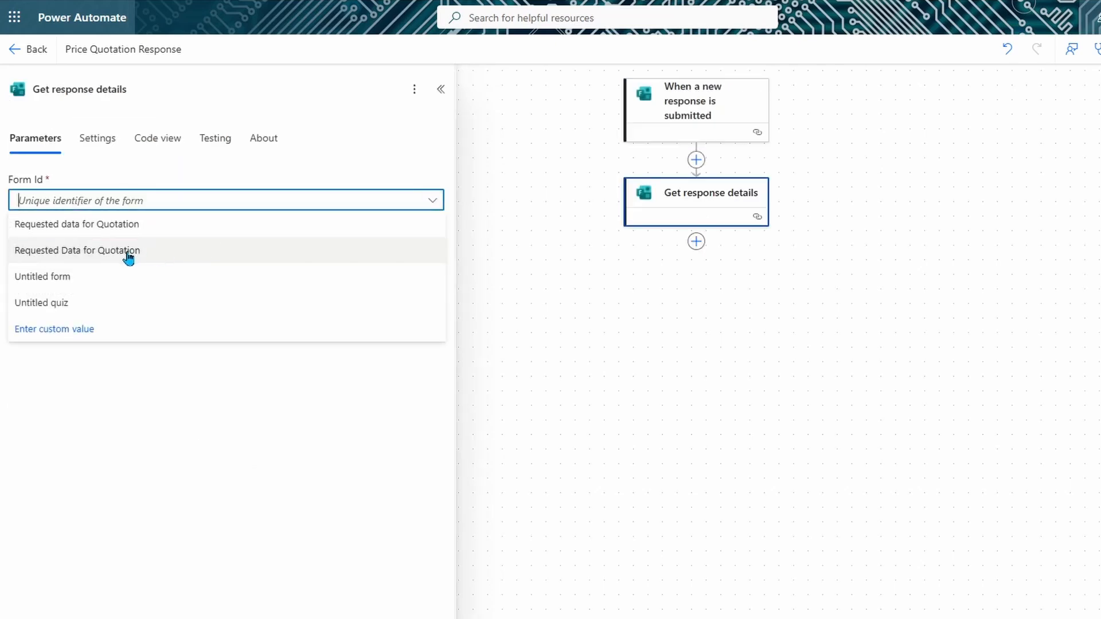
click(114, 250)
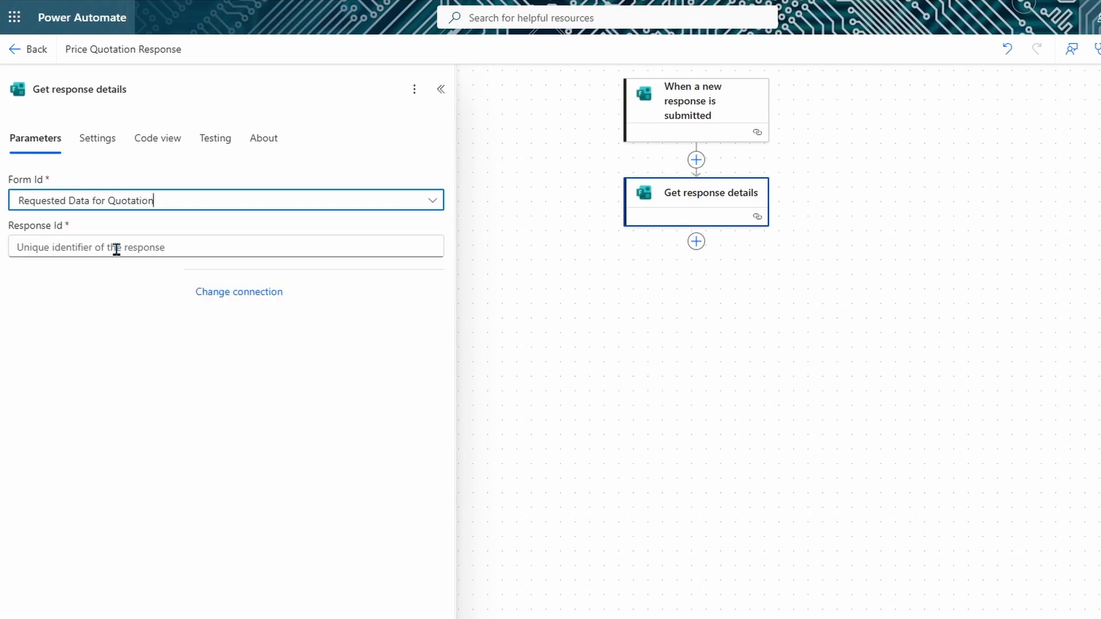
click(189, 253)
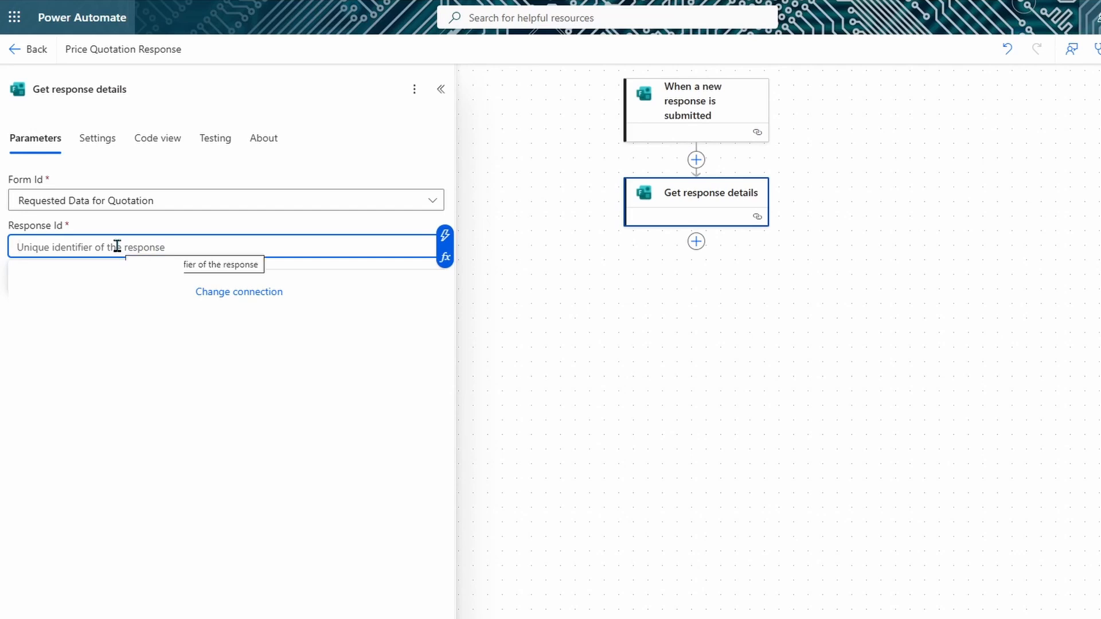
text(/)
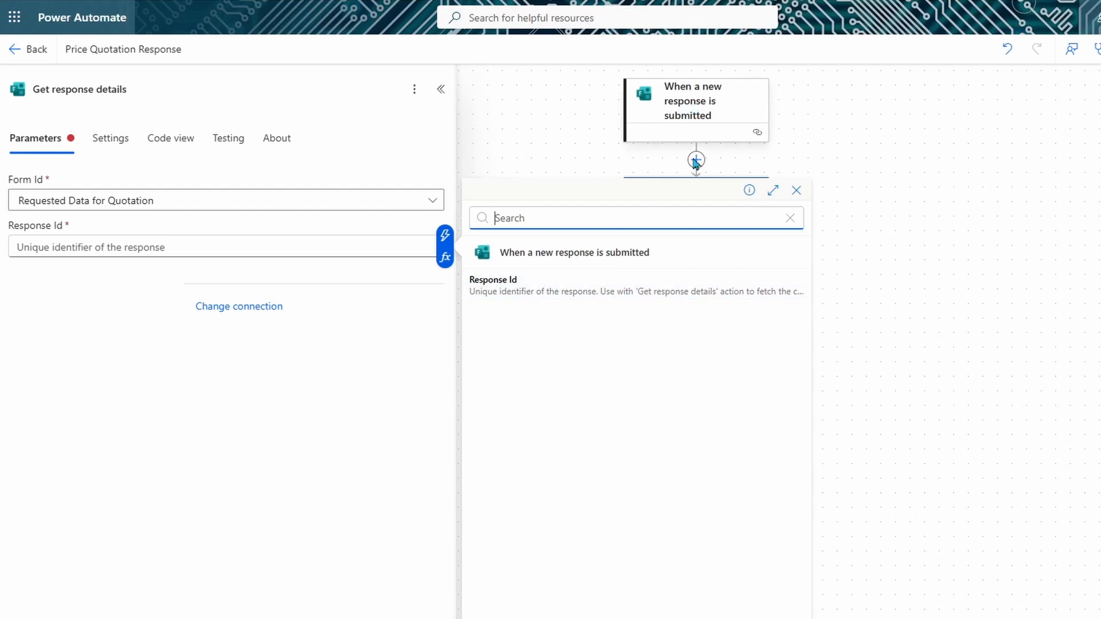
click(567, 296)
Step: Add a SharePoint Get items action after Get response details
click(695, 263)
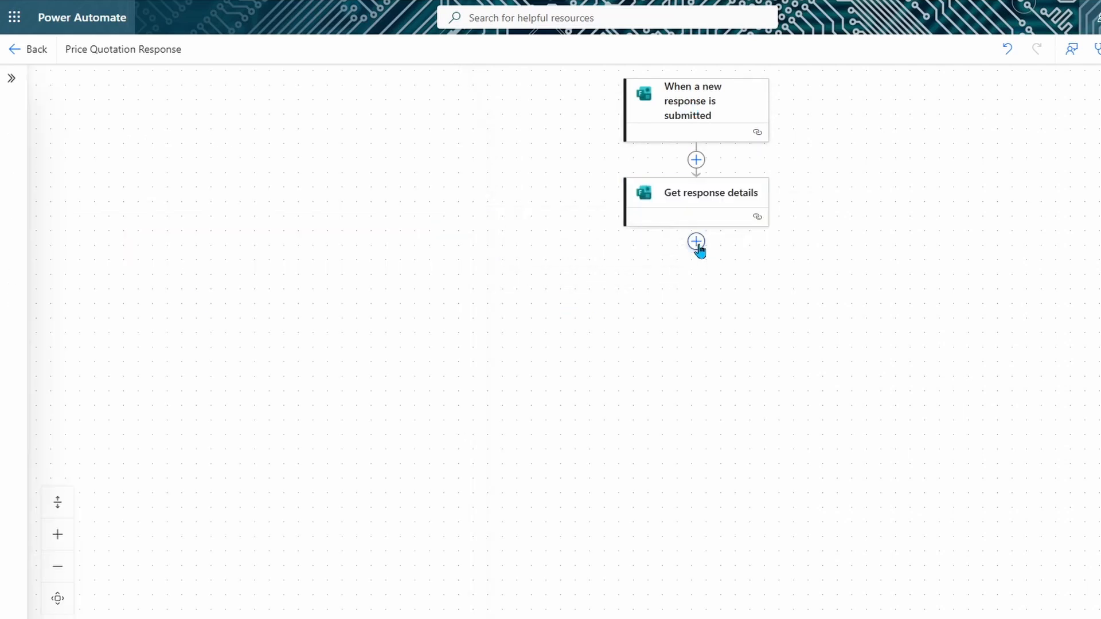
click(696, 241)
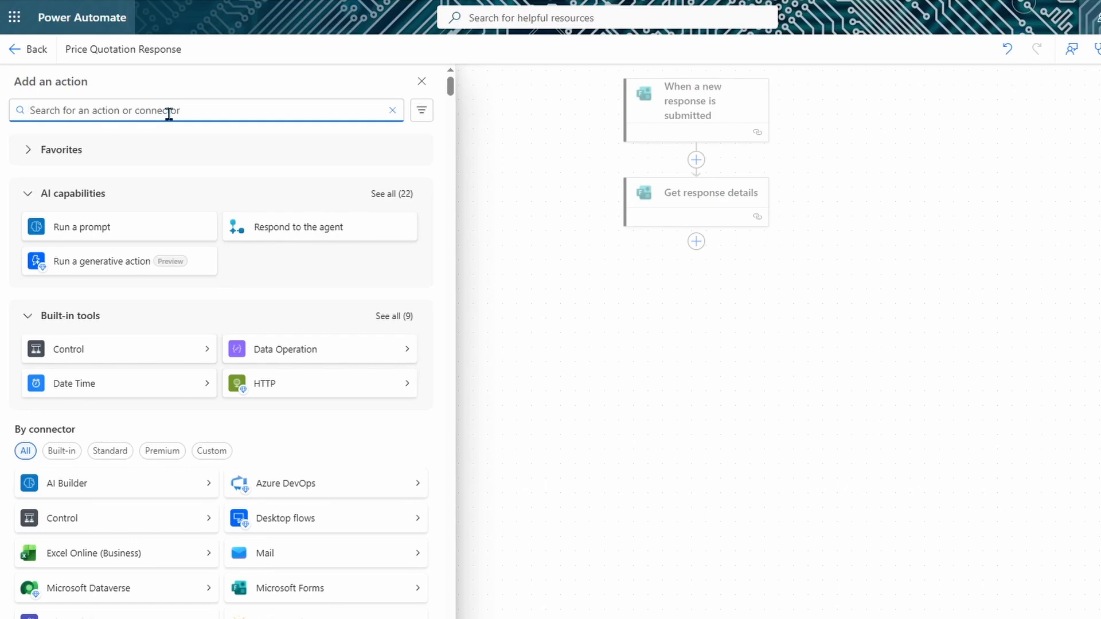
text(get items)
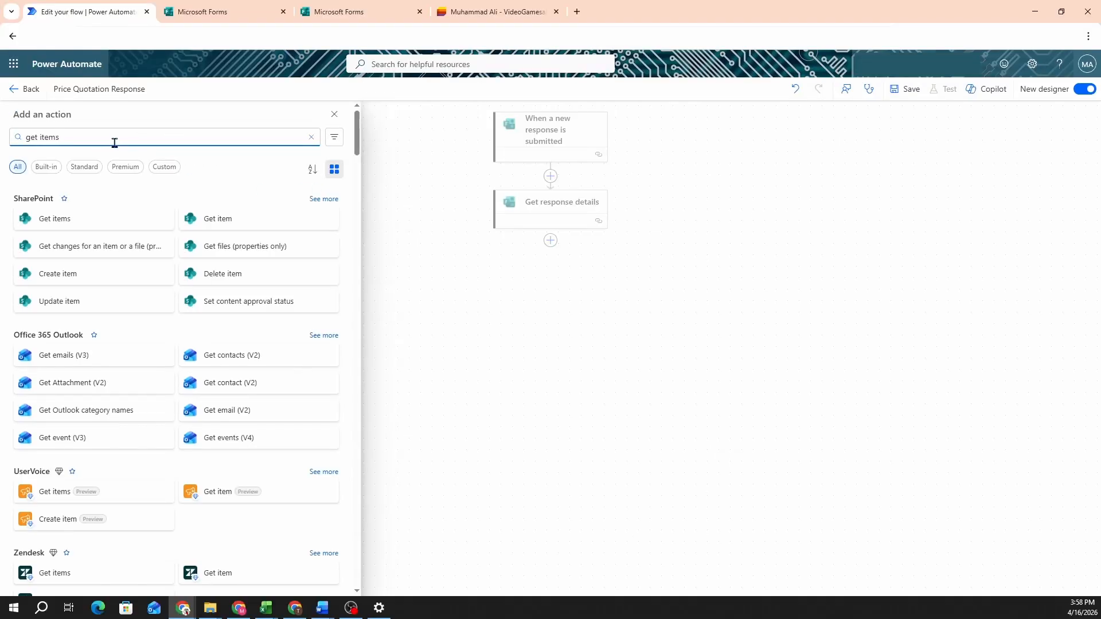
click(68, 223)
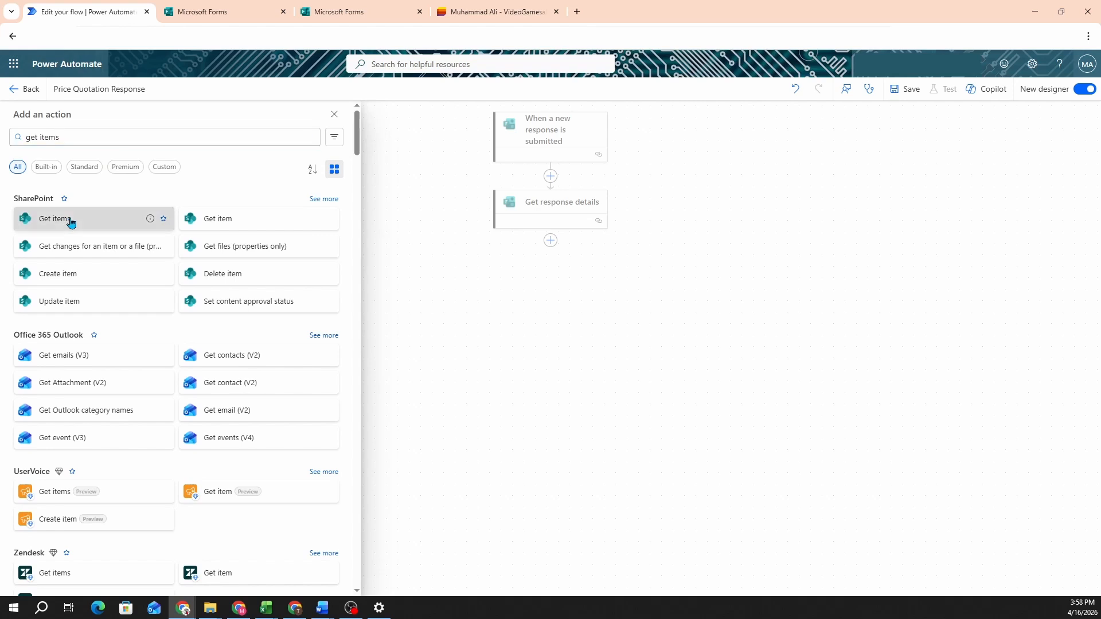
click(153, 208)
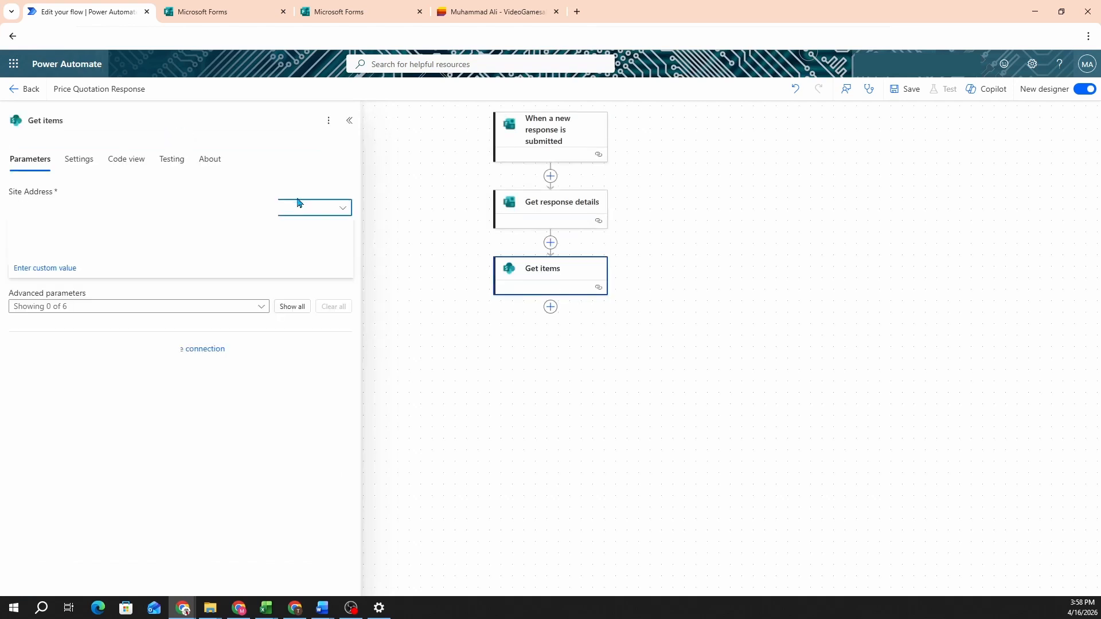
Step: Point Get items at a custom personal site address and the VideoGamesales list
click(240, 414)
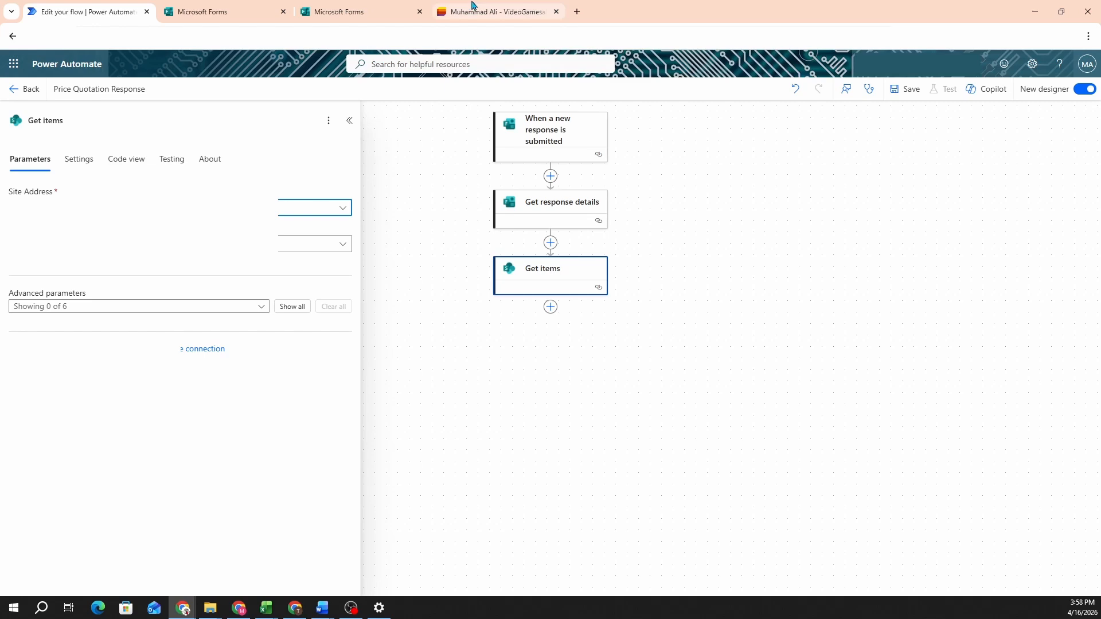
click(472, 7)
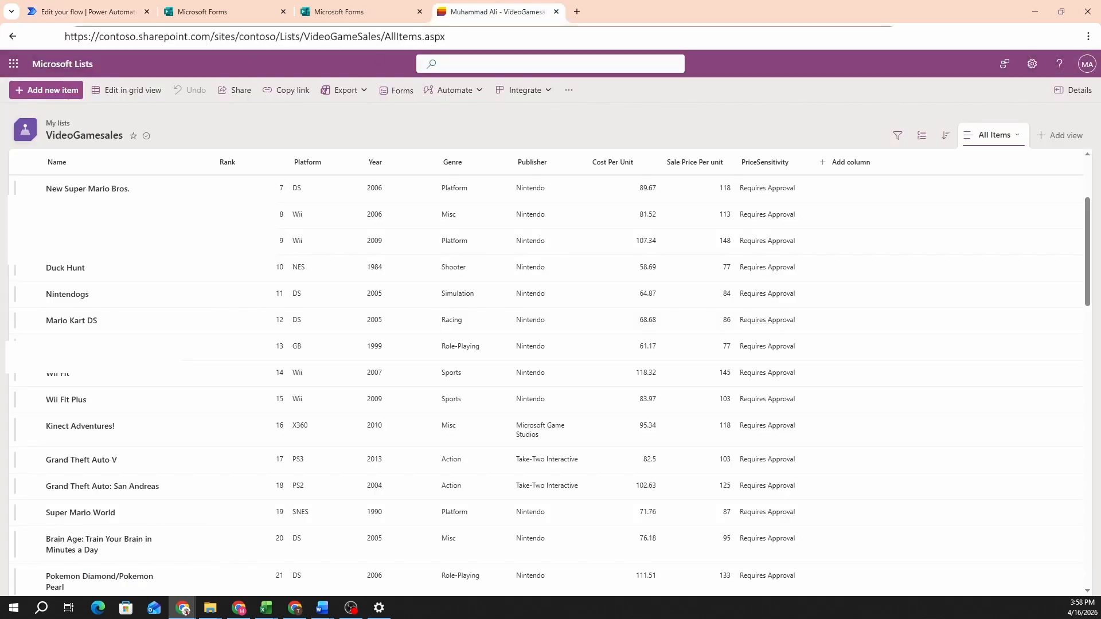
click(100, 11)
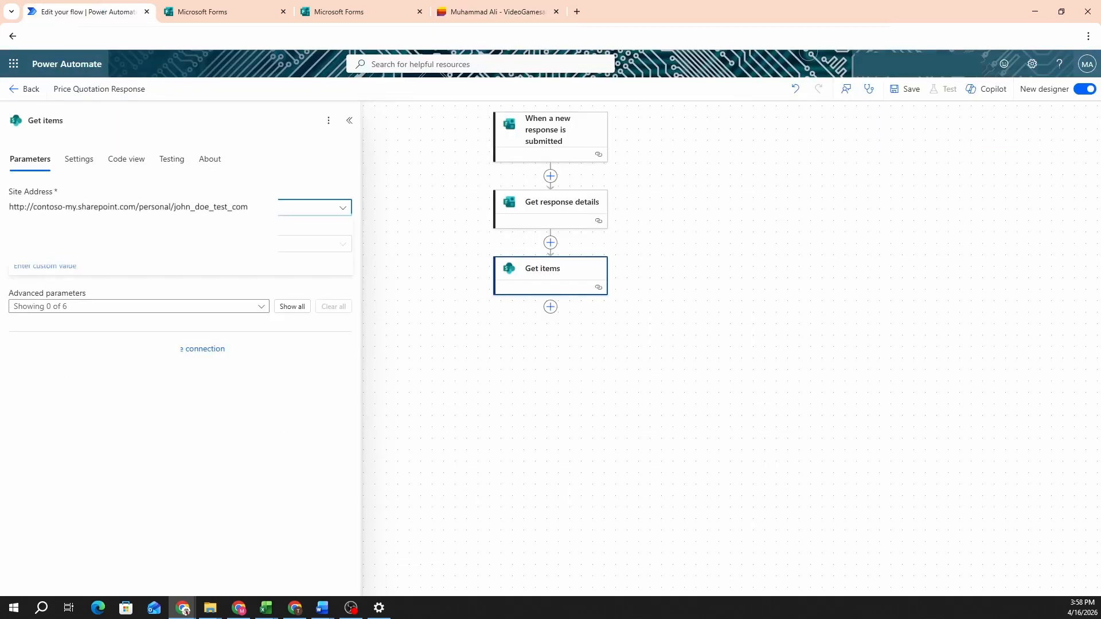
click(45, 269)
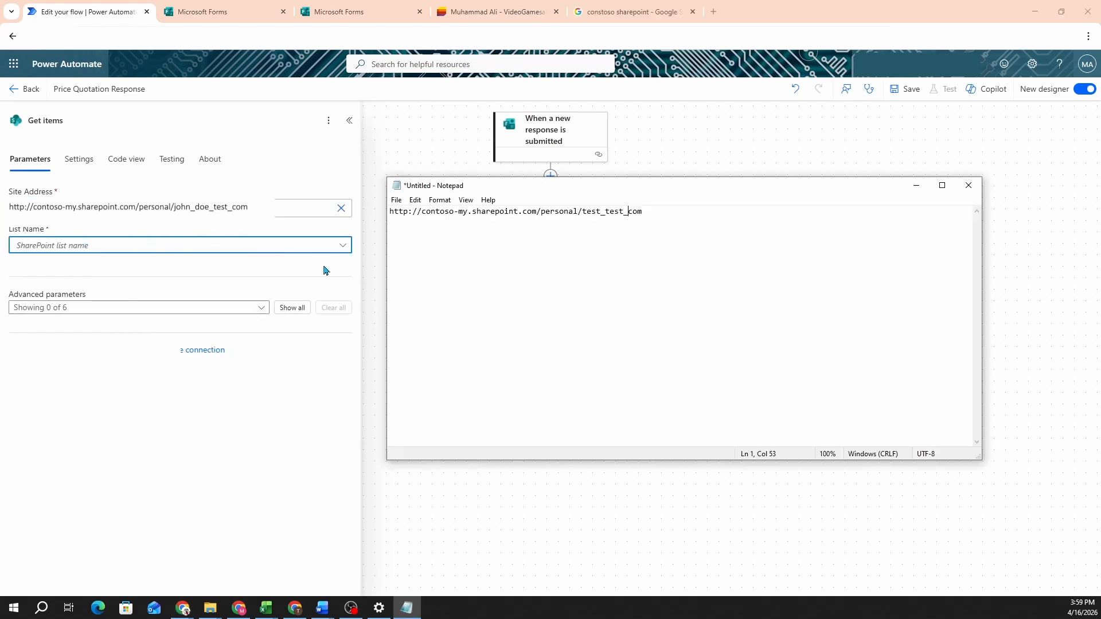
click(343, 247)
click(74, 266)
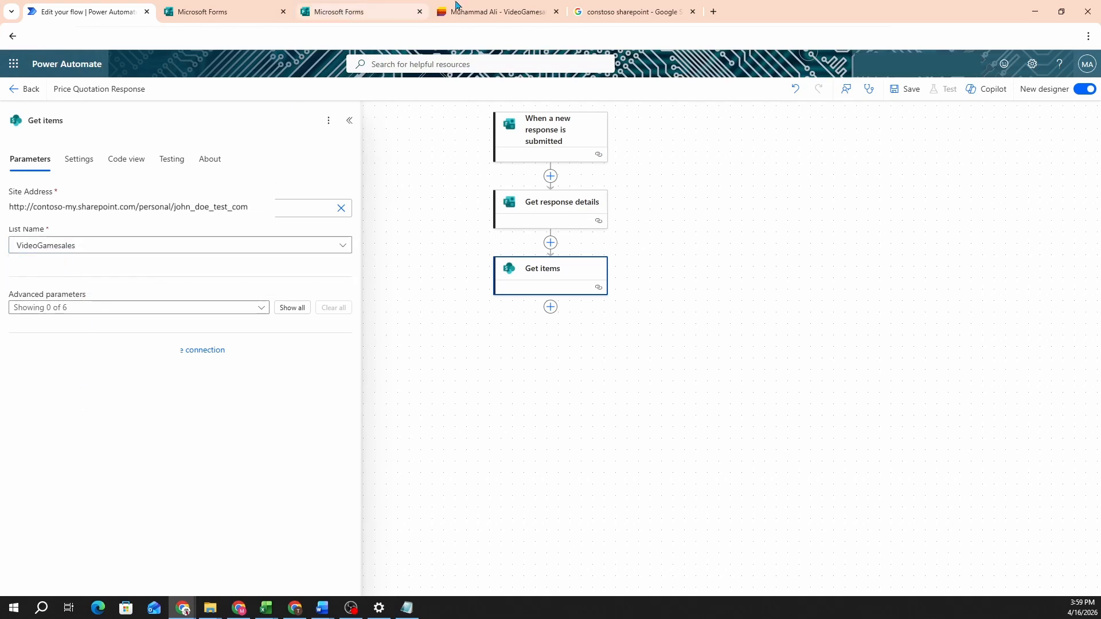
click(476, 7)
click(69, 12)
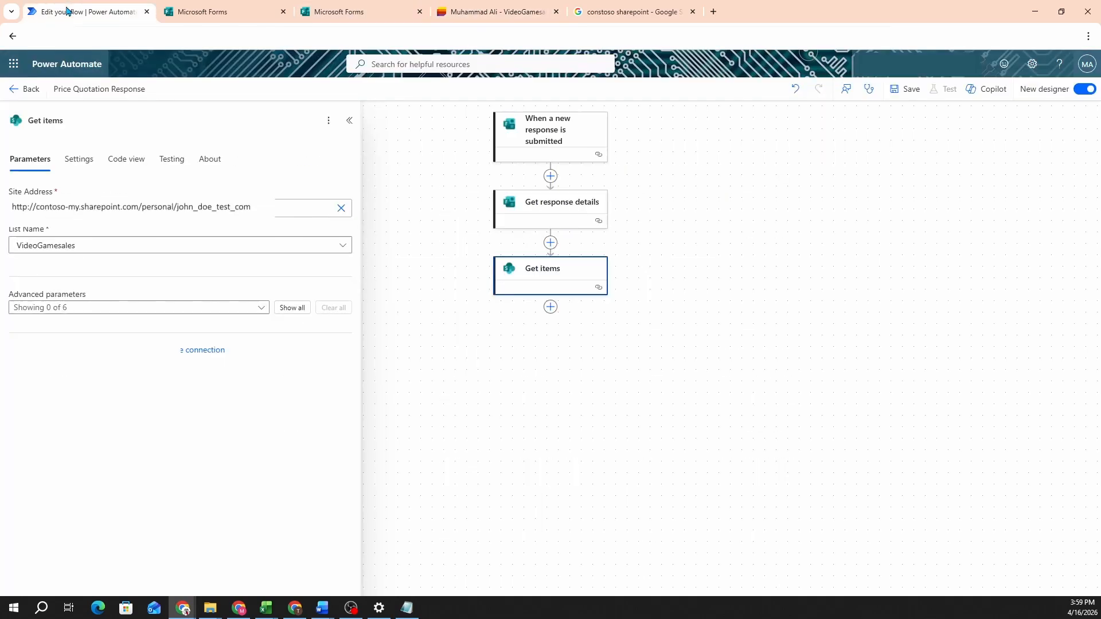
Step: Enable the Filter Query advanced parameter on Get items
click(263, 310)
click(58, 356)
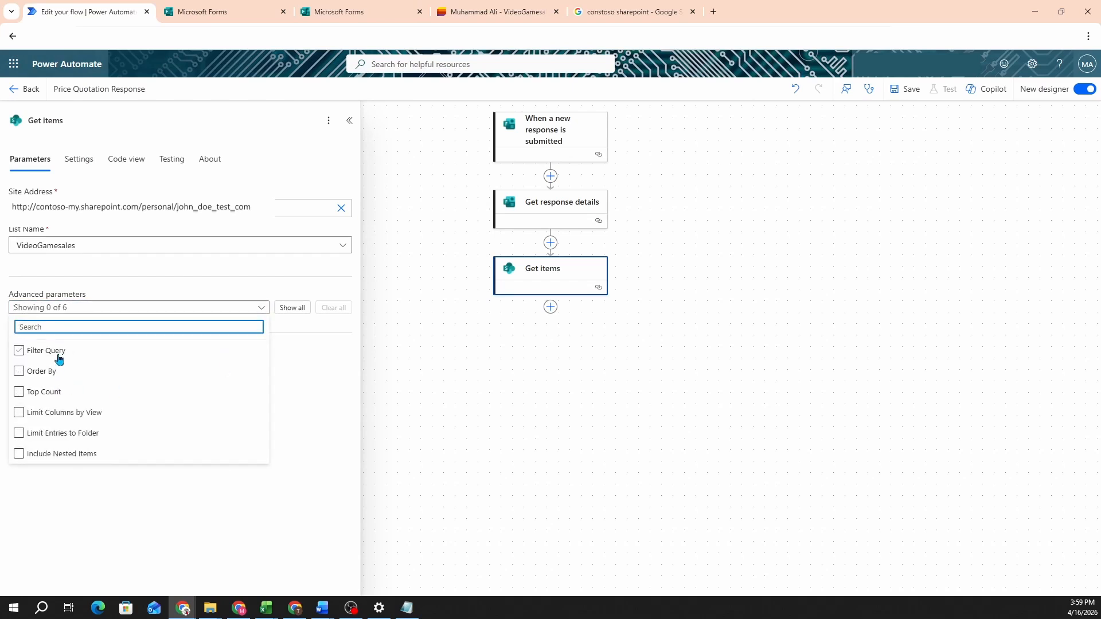
click(321, 448)
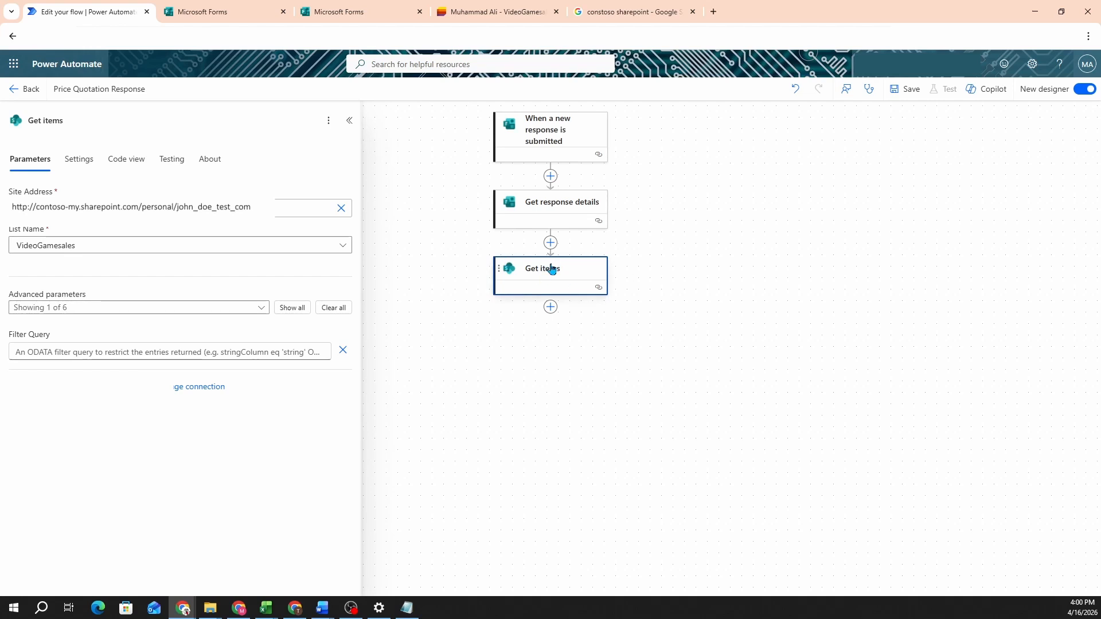
Step: Filter Get items with Title eq the form's Name of Product answer, and save the flow
click(147, 353)
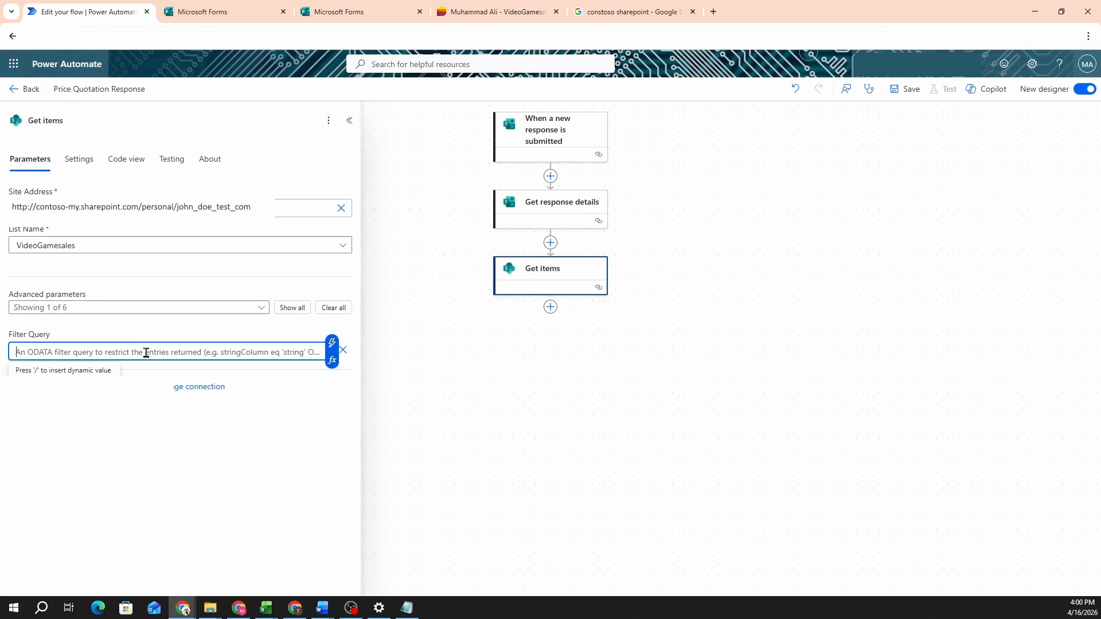
text(Title eq)
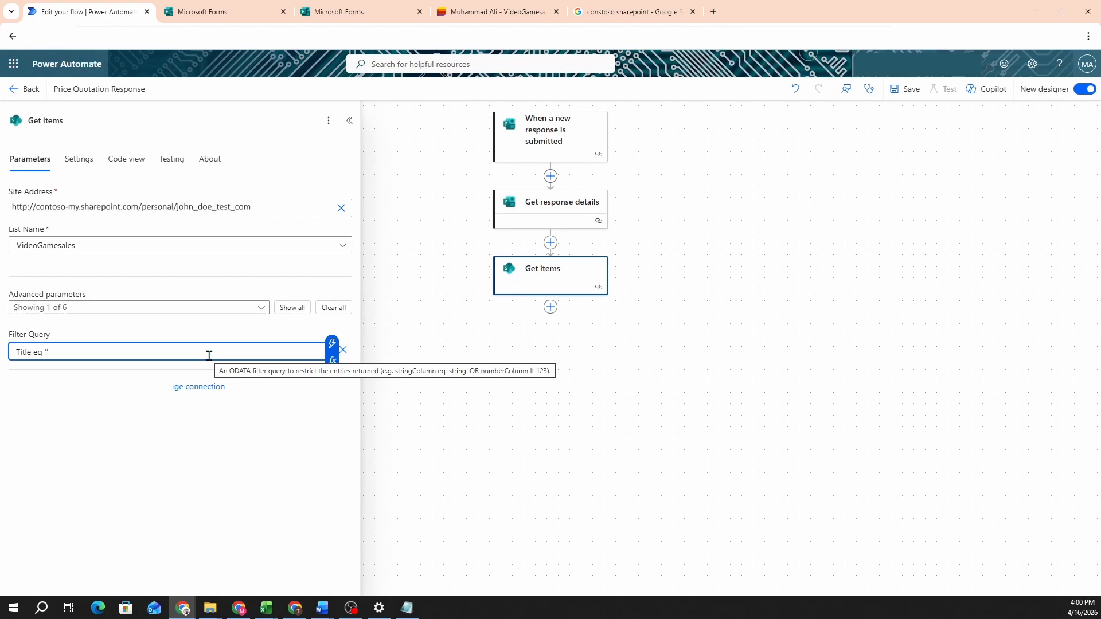
text(/)
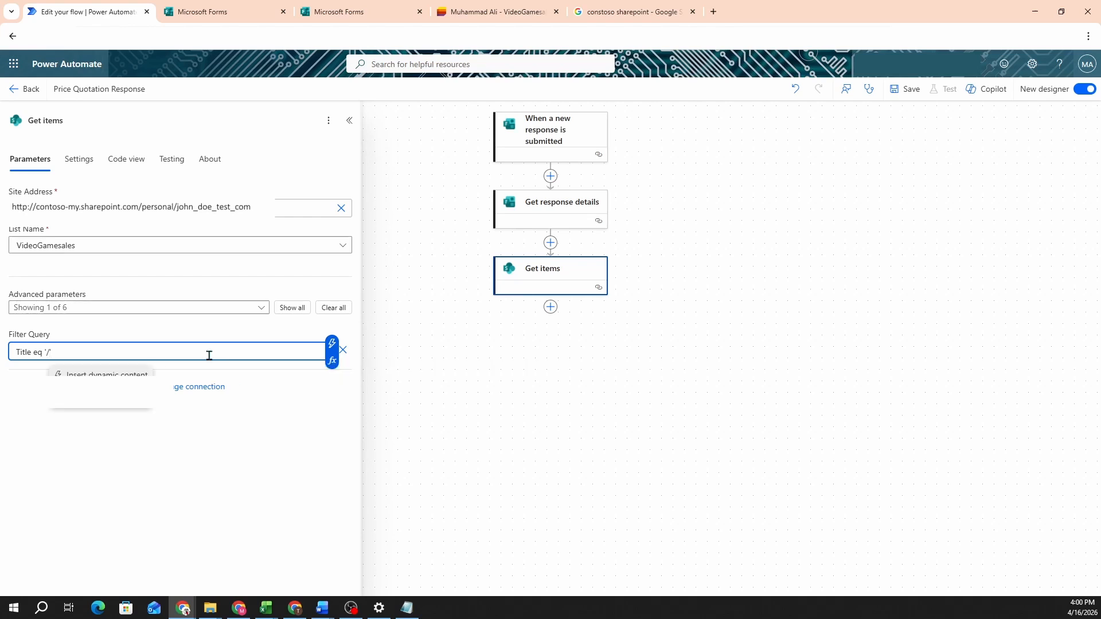
click(93, 372)
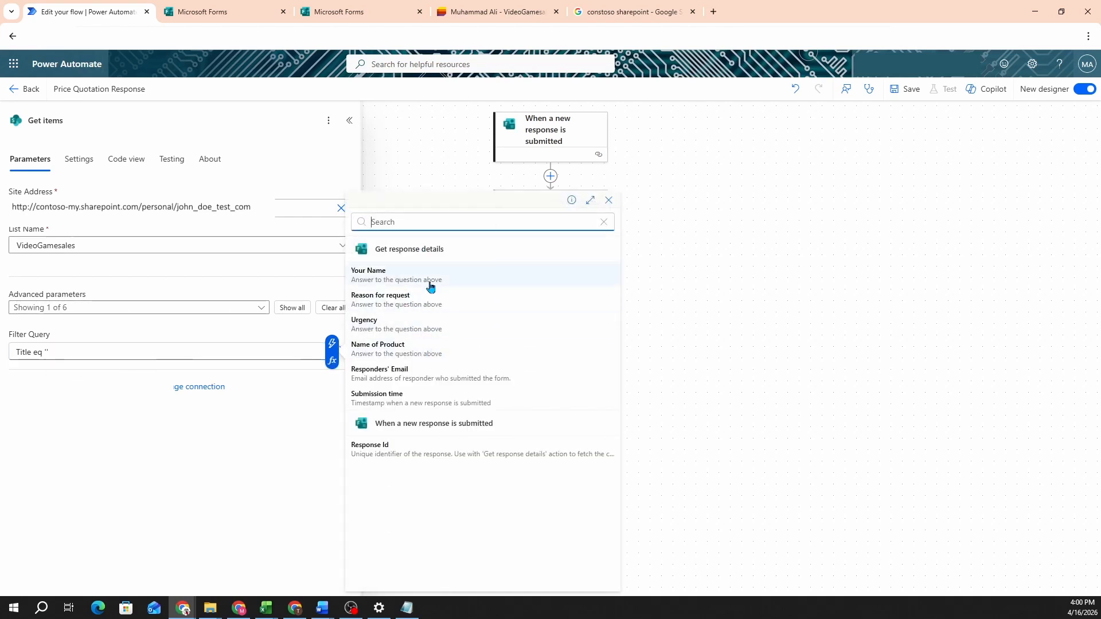
click(400, 349)
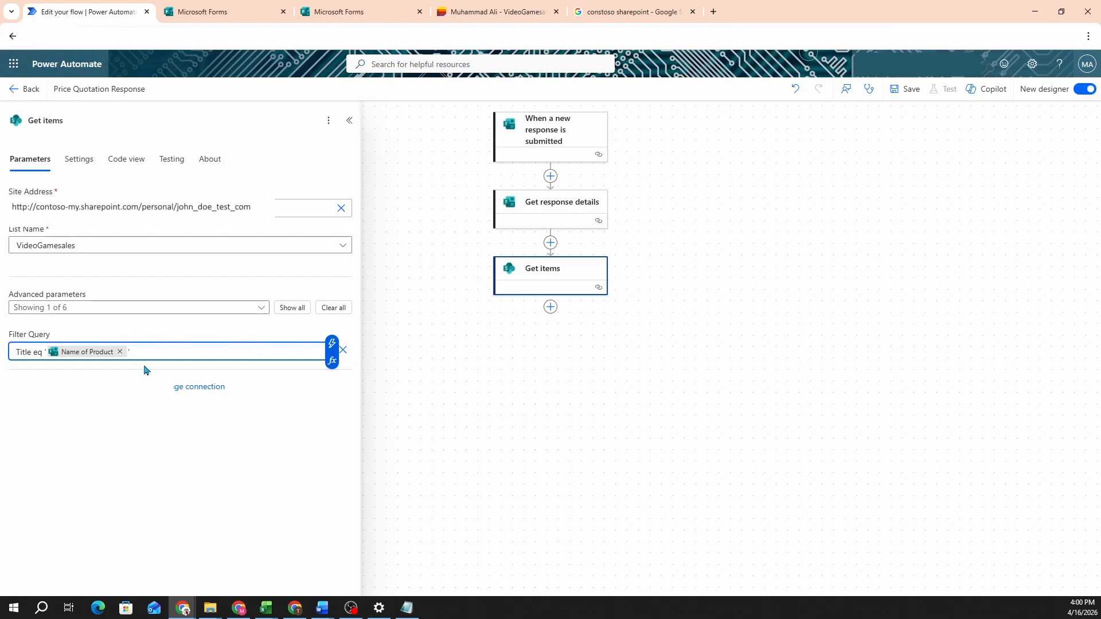
text(')
click(906, 90)
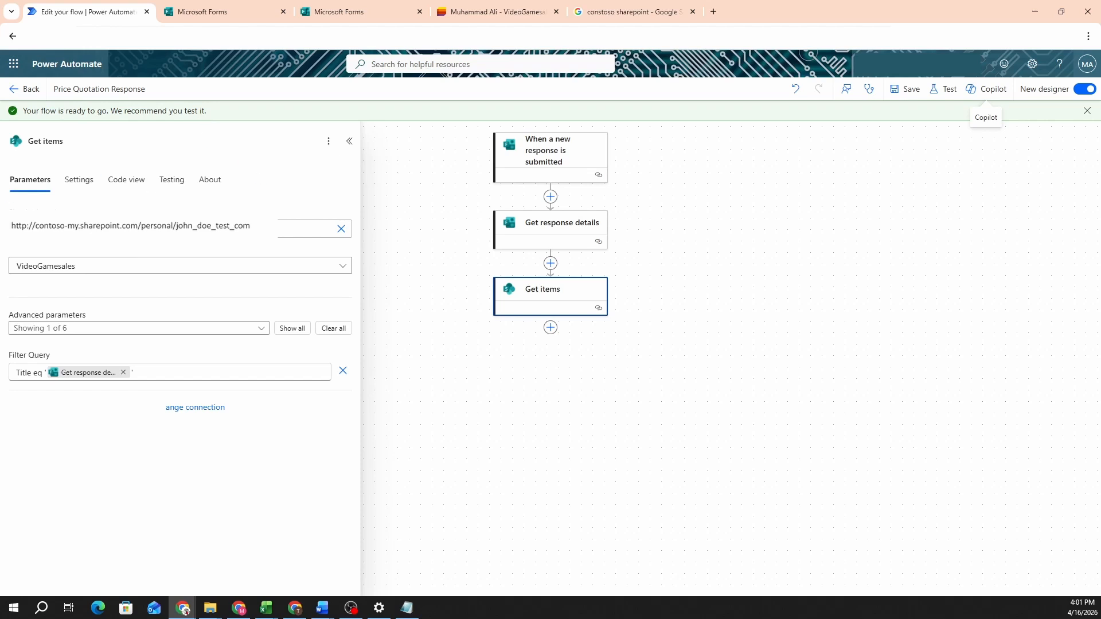
click(550, 329)
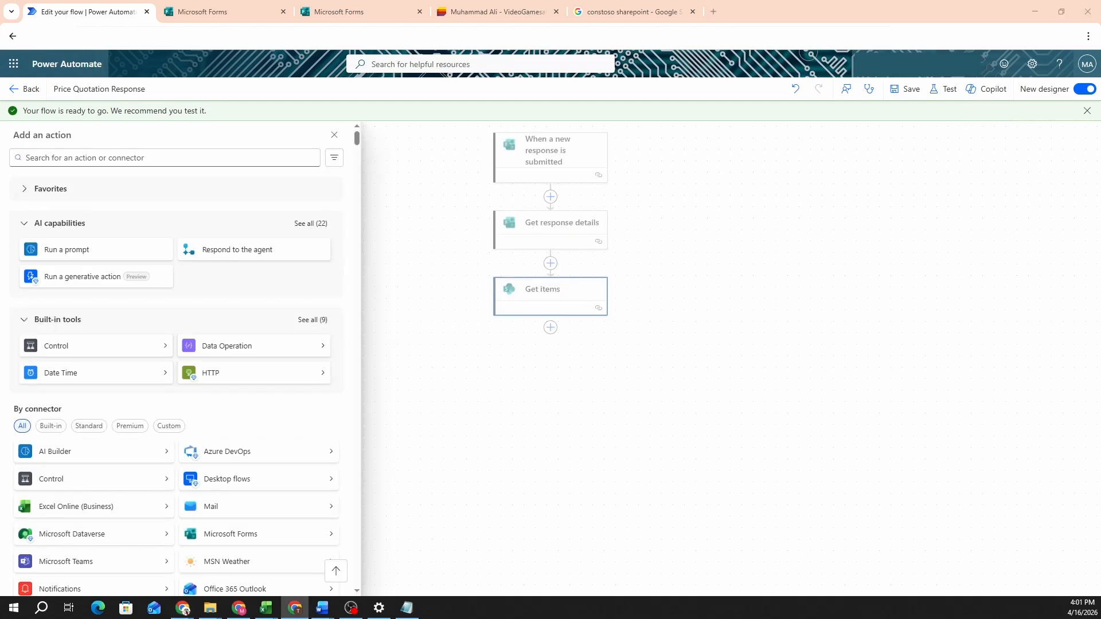
Step: Add an Apply to each loop containing a Condition after Get items
click(518, 337)
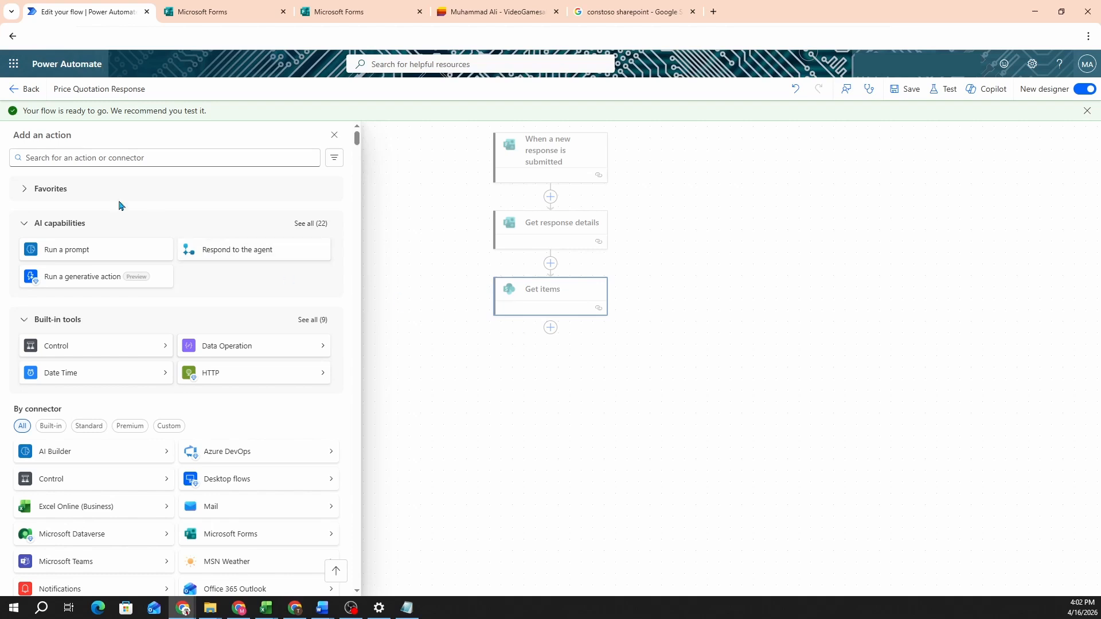
click(86, 158)
text(apply to each)
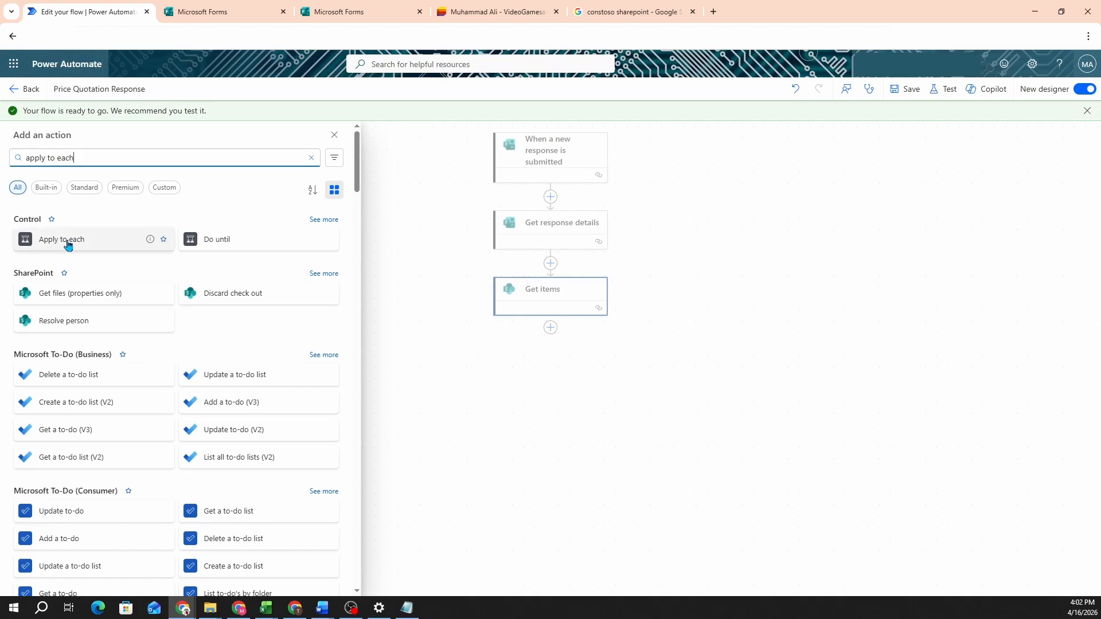
click(68, 243)
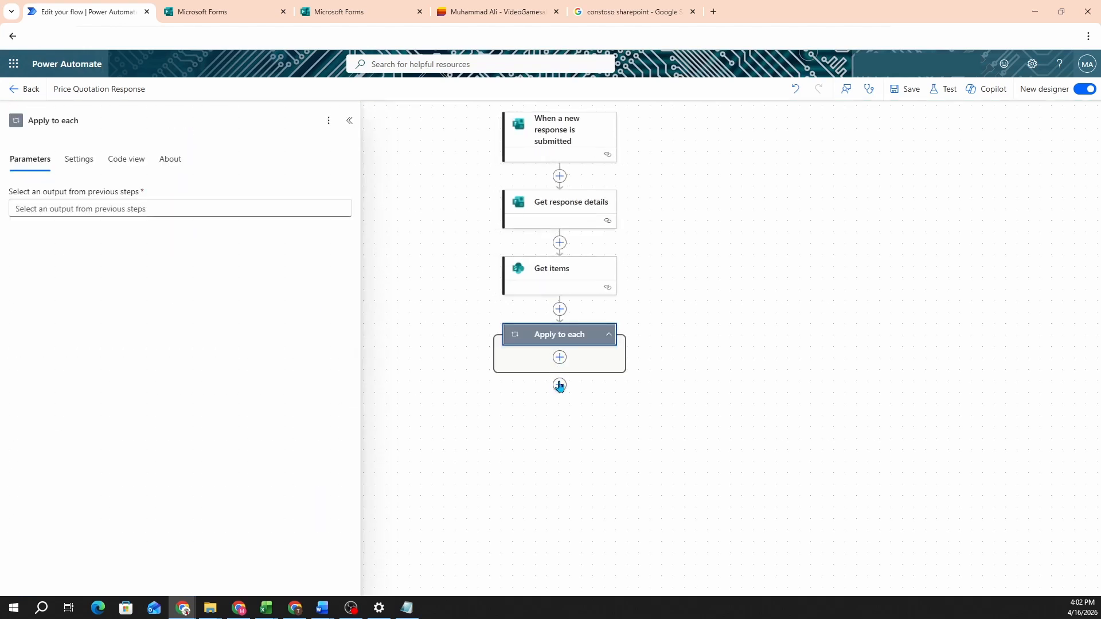
click(560, 357)
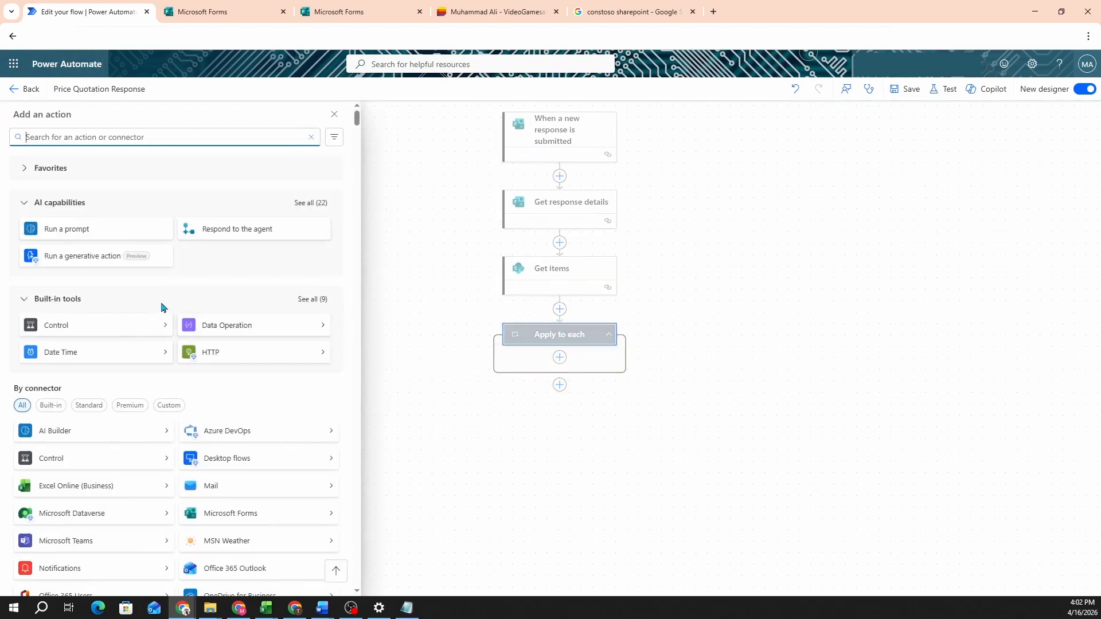
text(condition)
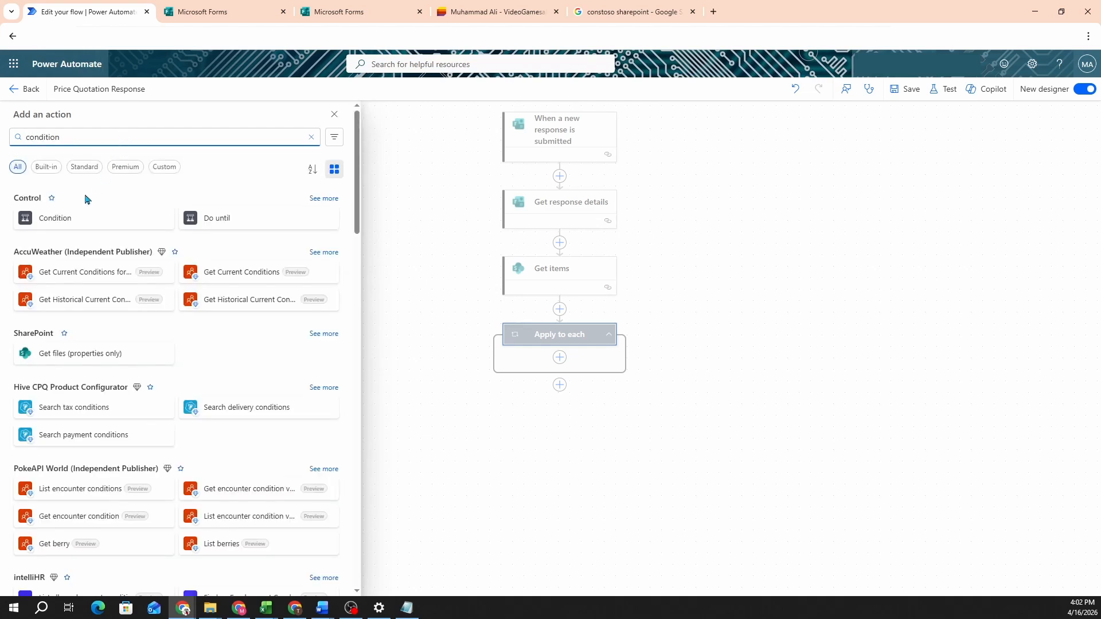
click(77, 221)
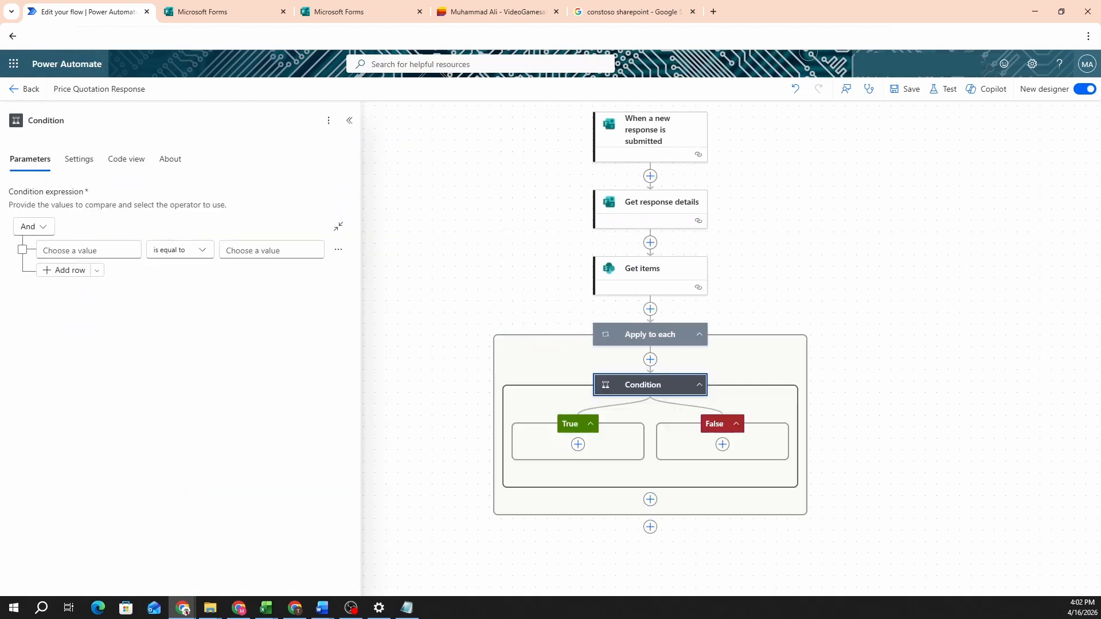
Step: Make the Apply to each loop iterate over Get items' body/value output
click(650, 335)
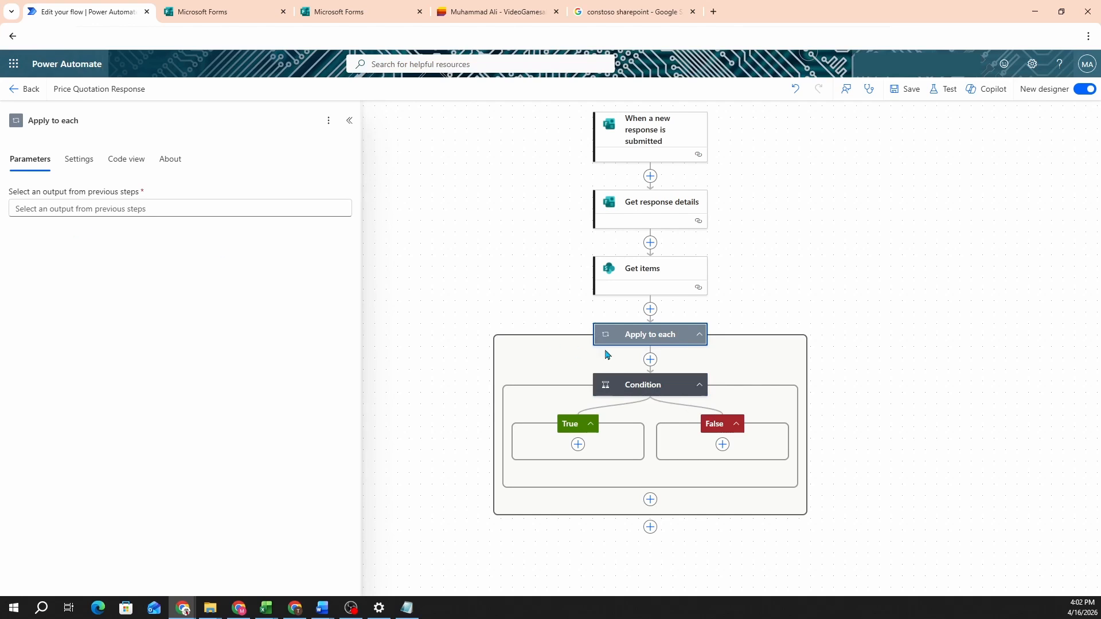
click(119, 208)
text(/)
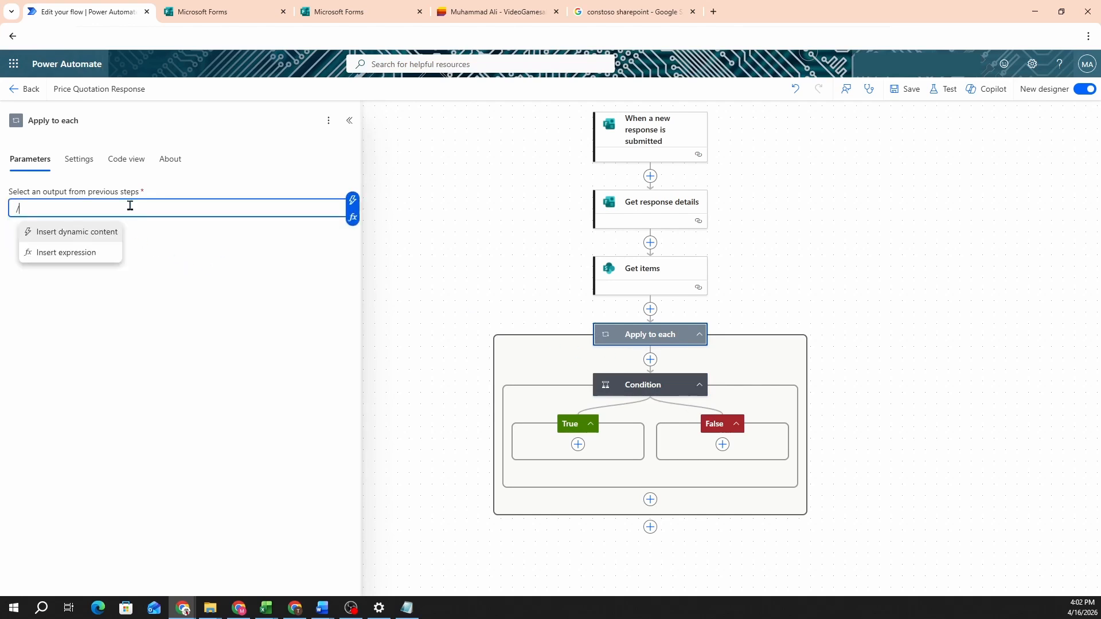
click(86, 232)
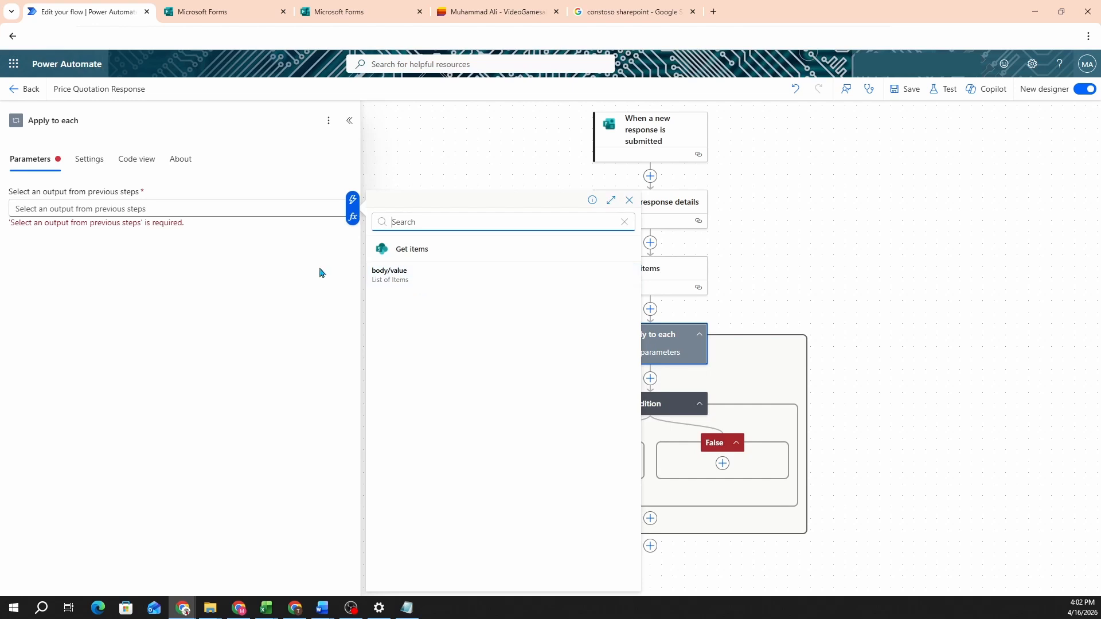
click(419, 281)
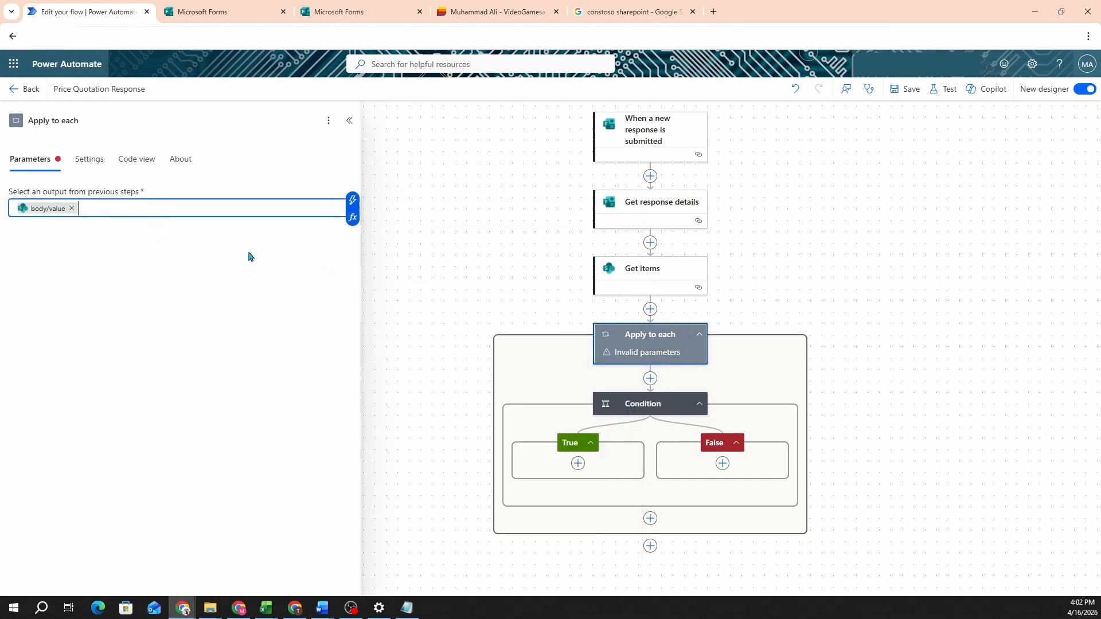
click(677, 409)
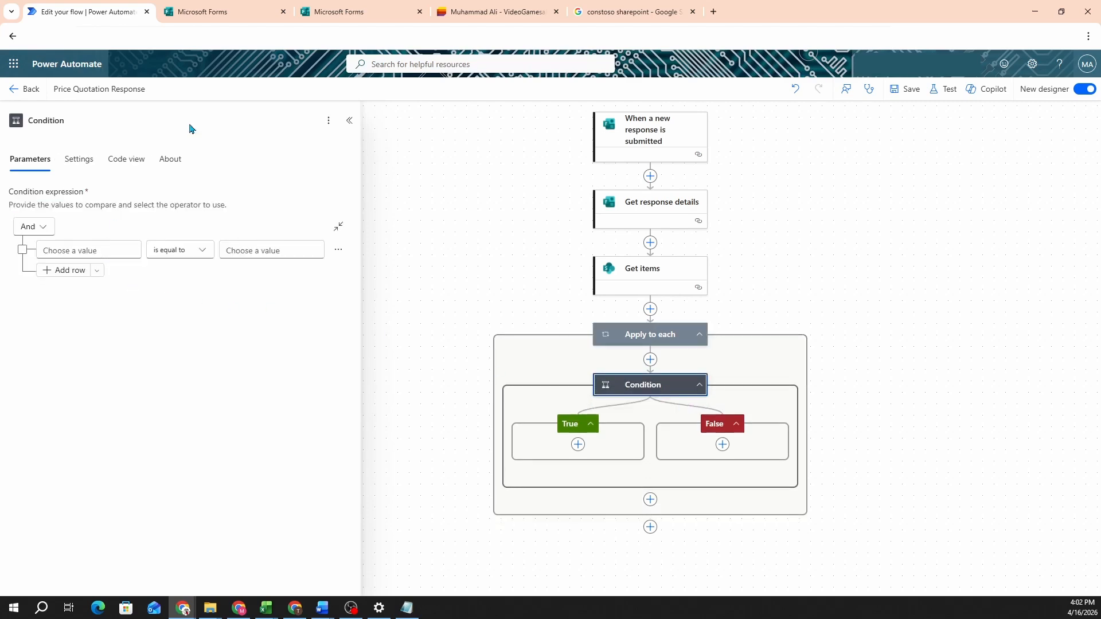
Step: Check the PriceSensitivity column in the VideoGamesales list before returning to the flow
click(384, 6)
click(504, 11)
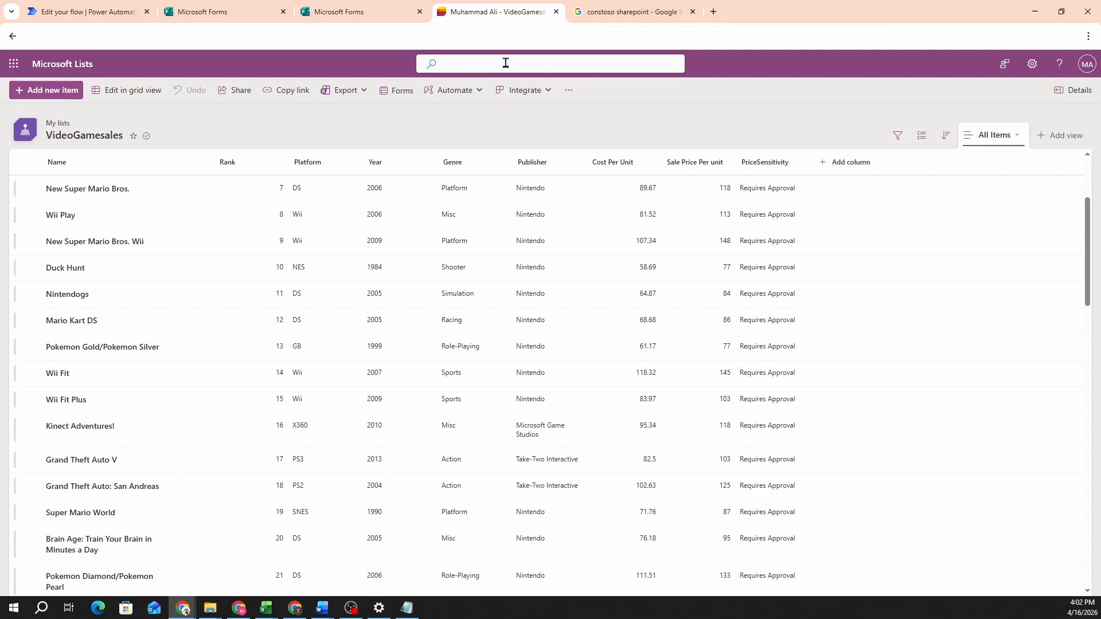
click(769, 164)
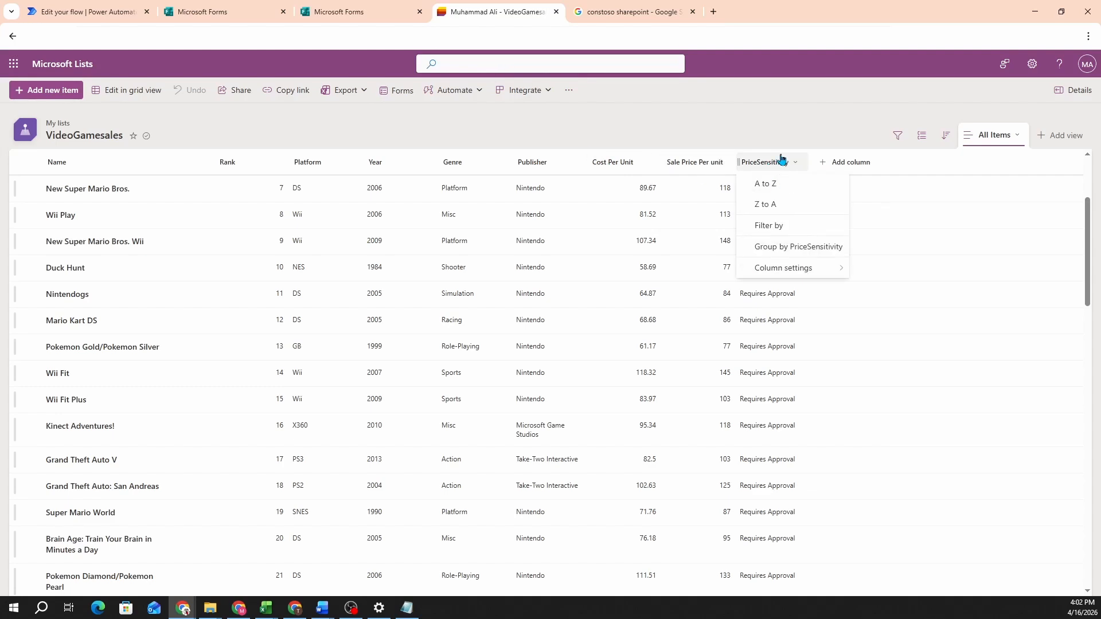
key(Escape)
scroll(768, 319, down, 5)
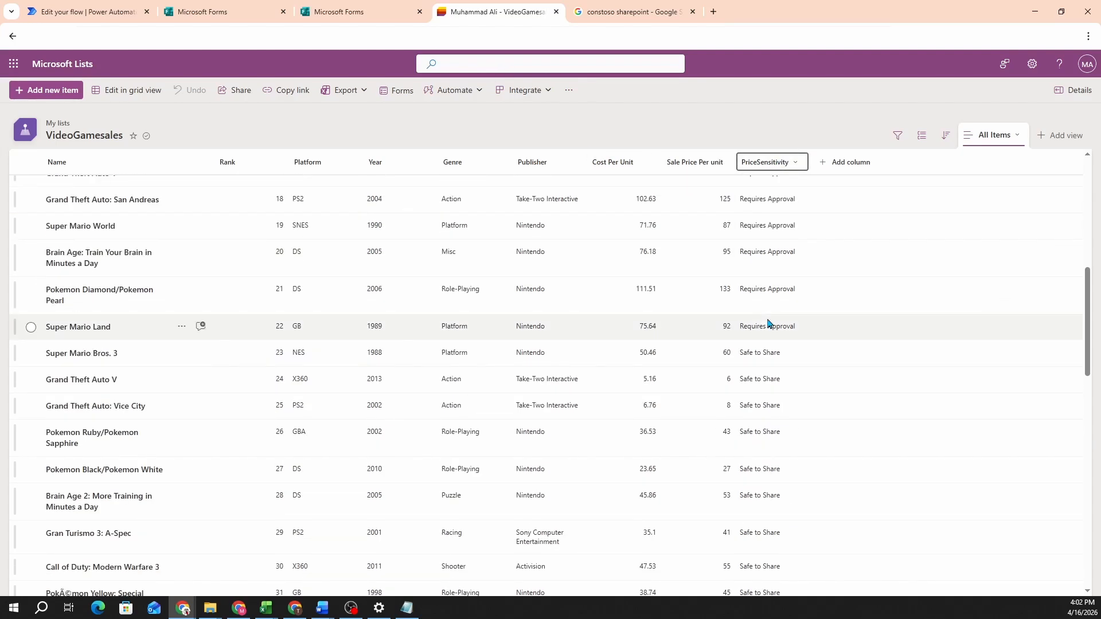
scroll(773, 308, up, 8)
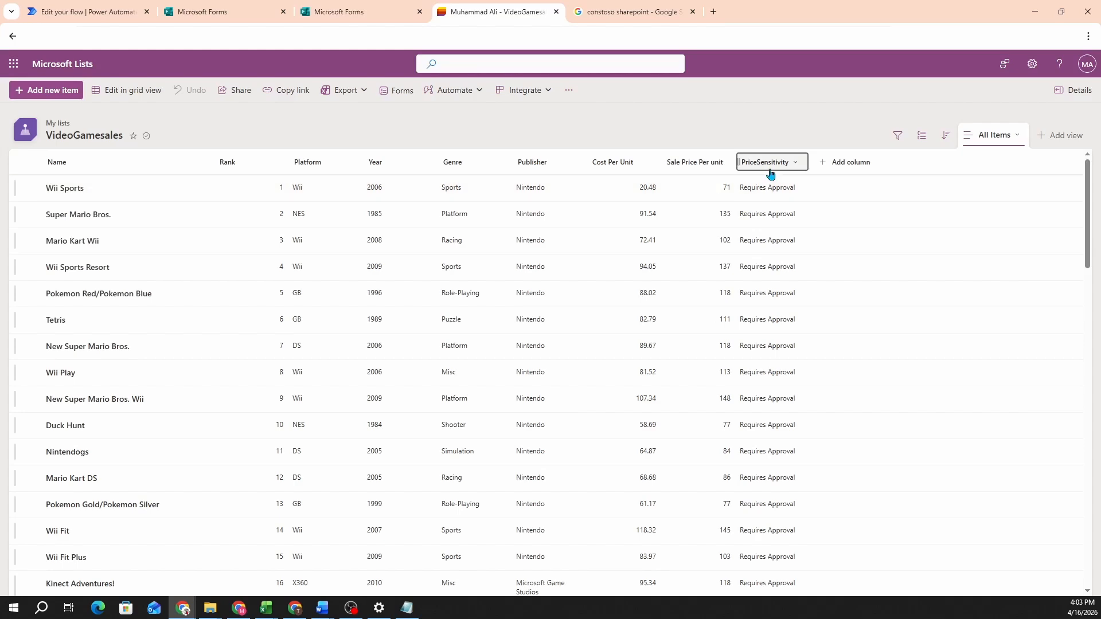
click(136, 16)
Step: Set the condition's left value to Get items' PriceSensitivity dynamic field
click(89, 250)
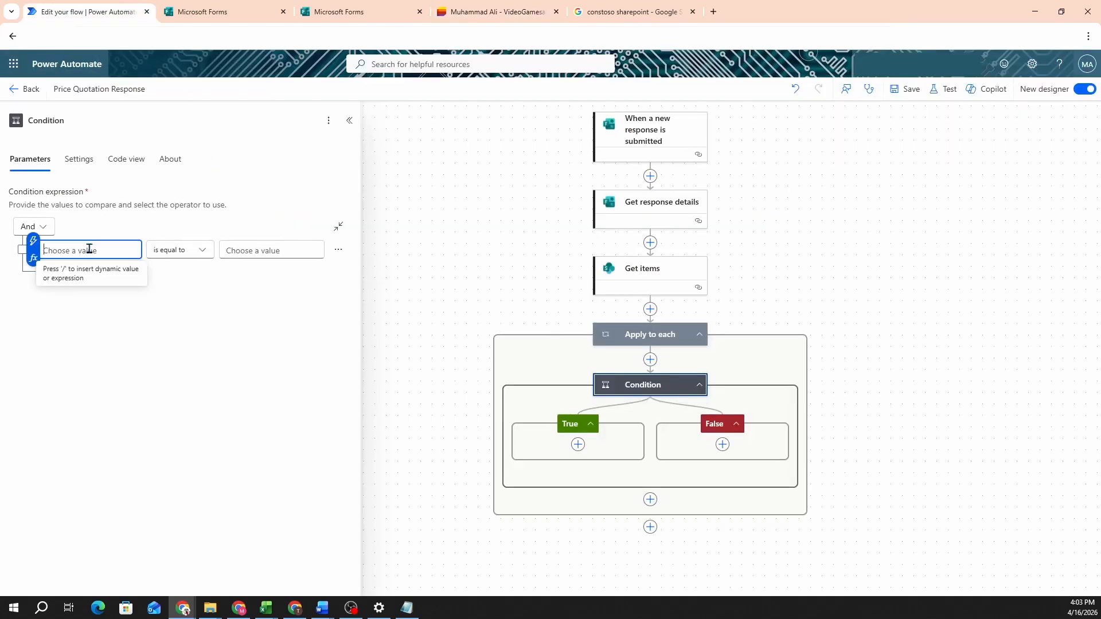
text(/)
click(91, 274)
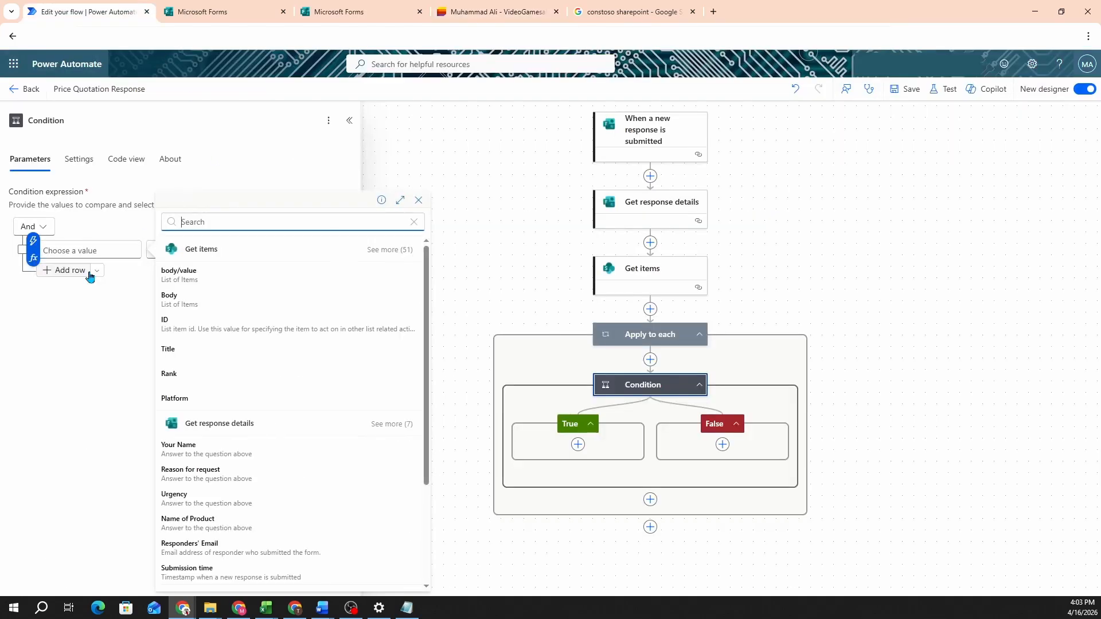
scroll(233, 343, down, 3)
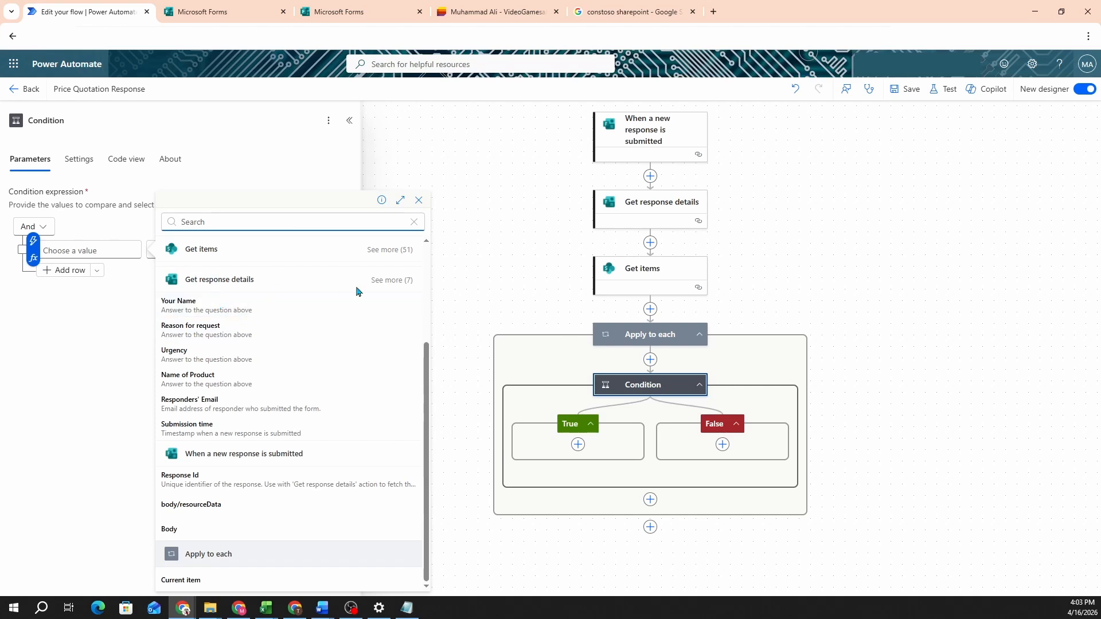
scroll(367, 287, up, 3)
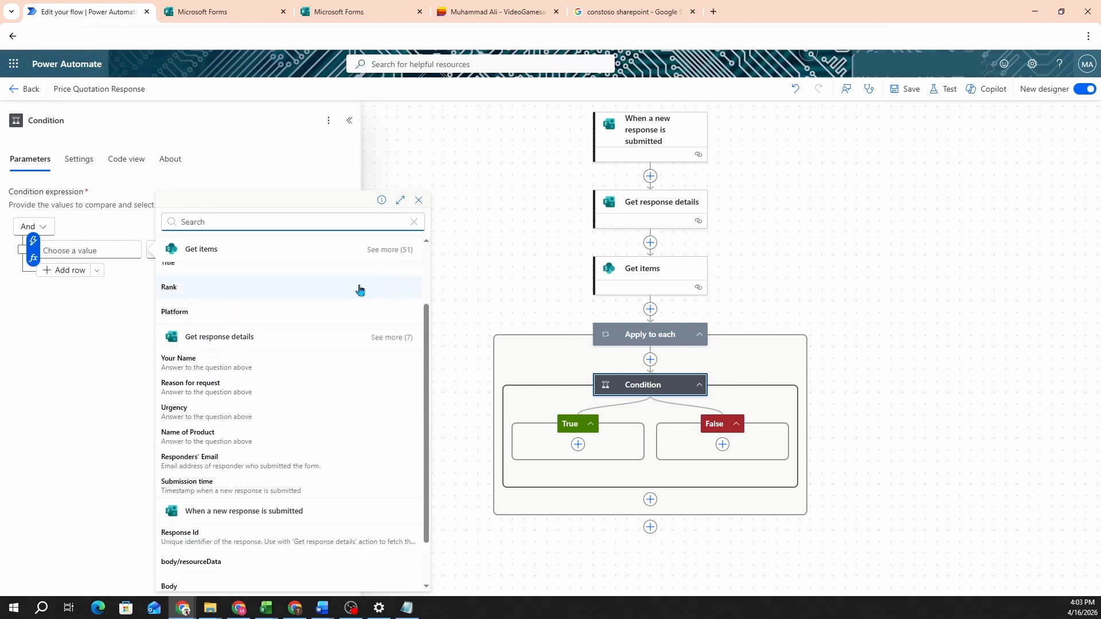
click(393, 251)
scroll(246, 376, down, 3)
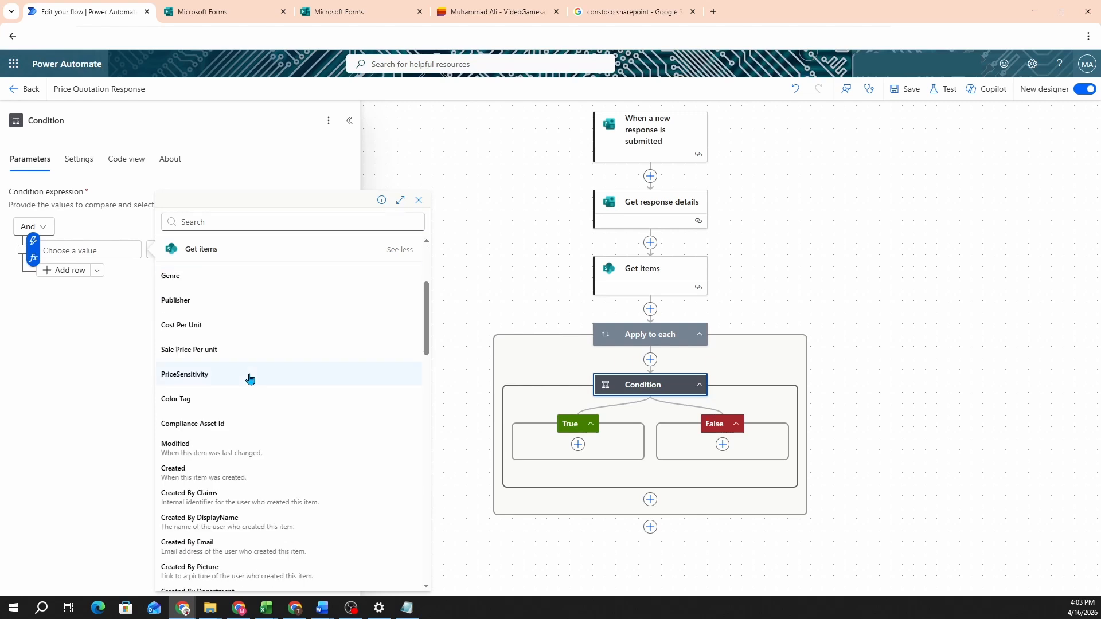
click(216, 378)
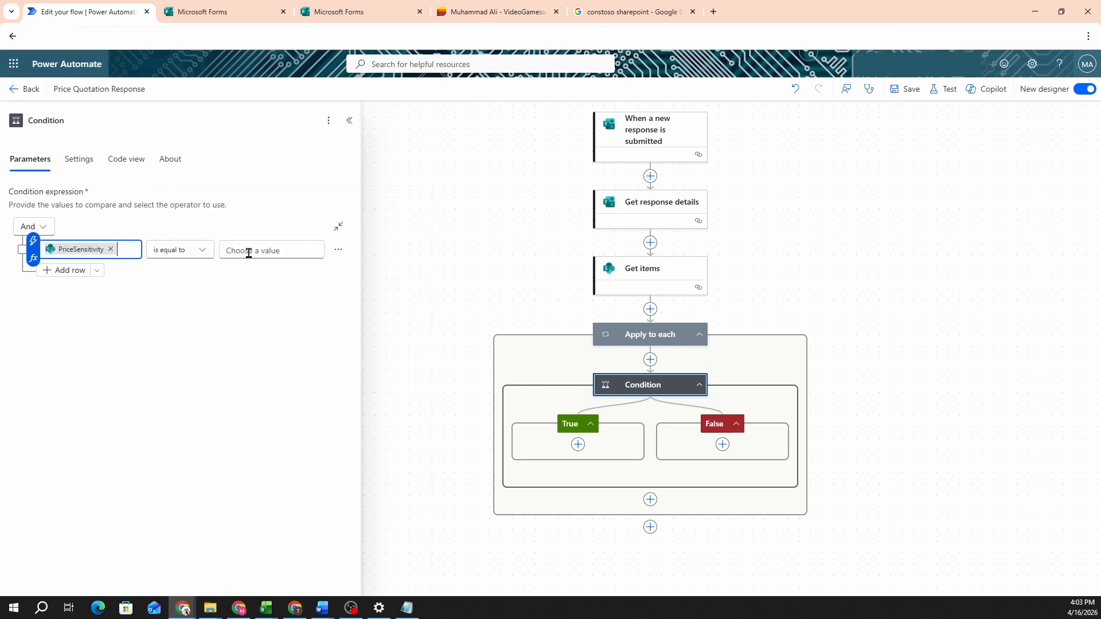
Step: Copy 'Requires Approval' from the list and paste it as the comparison value
click(270, 252)
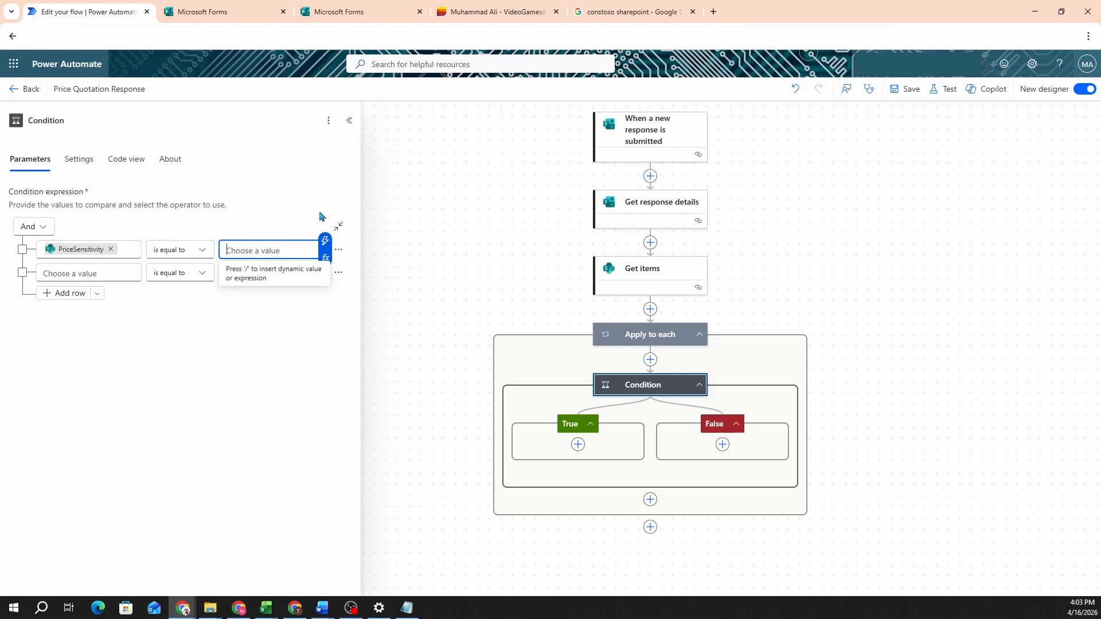
click(470, 7)
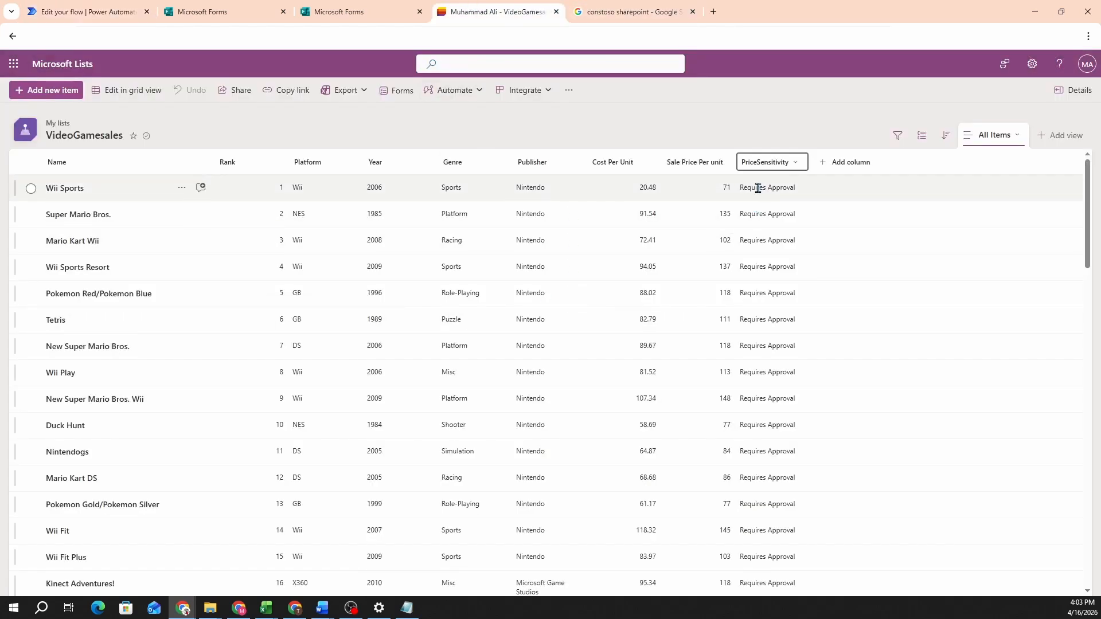
drag(739, 188, 801, 193)
key(ctrl+c)
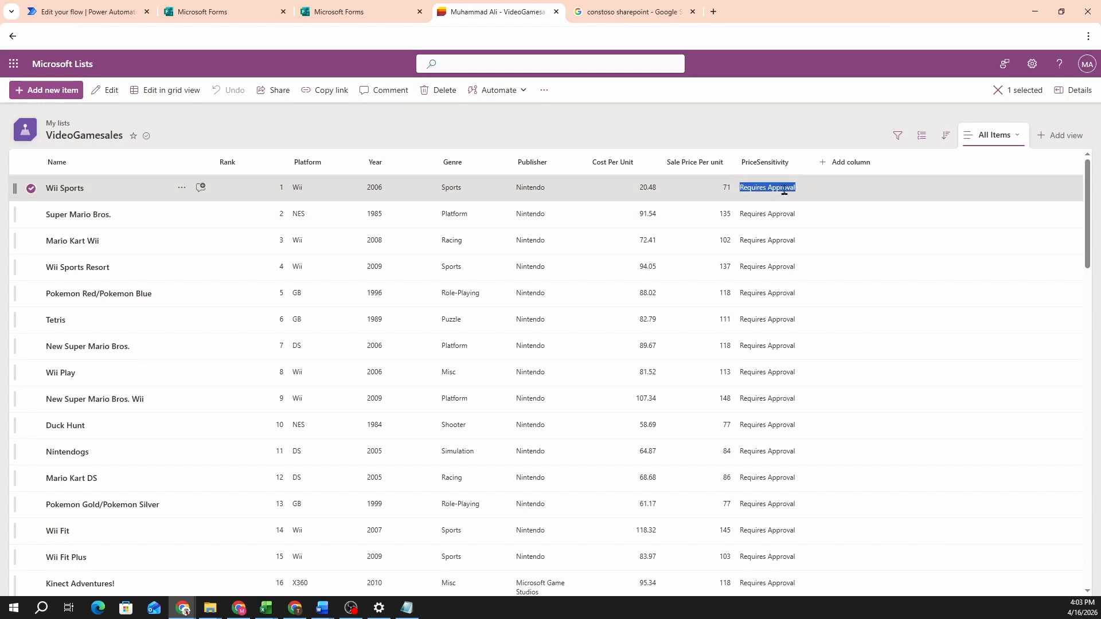
click(89, 12)
key(ctrl+v)
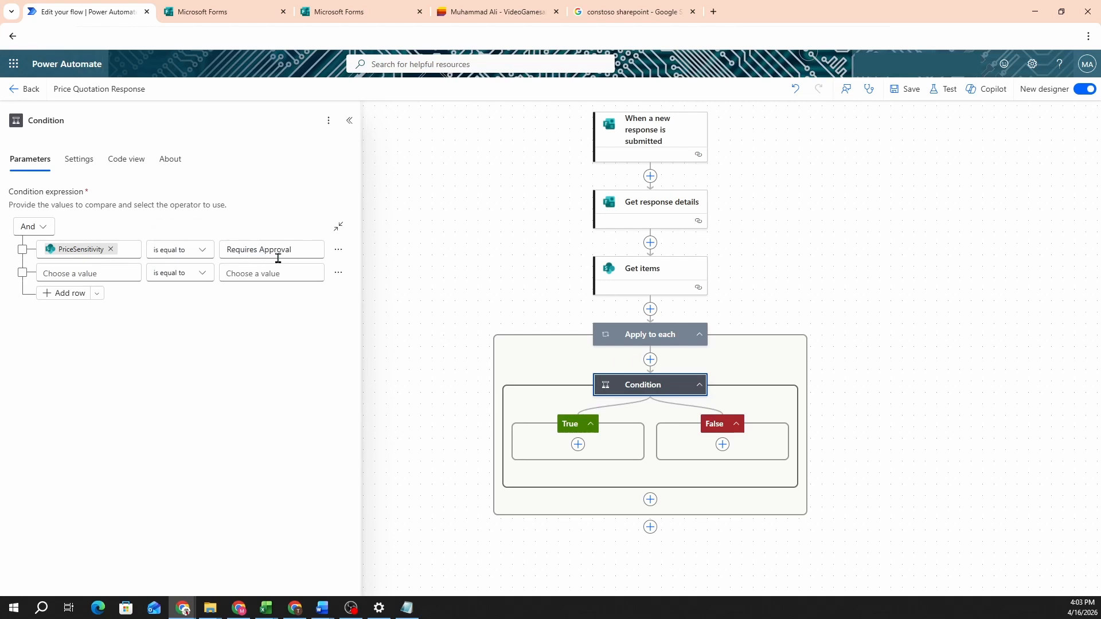
Step: Search 'start and wait for' and add Start and wait for an approval under True
click(578, 445)
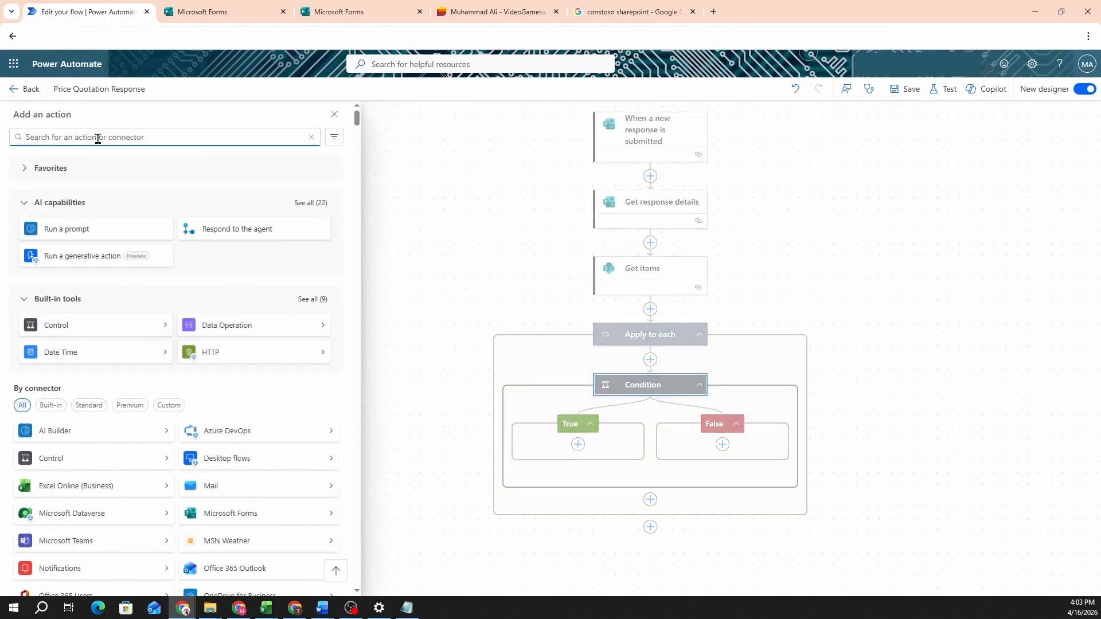
key(Escape)
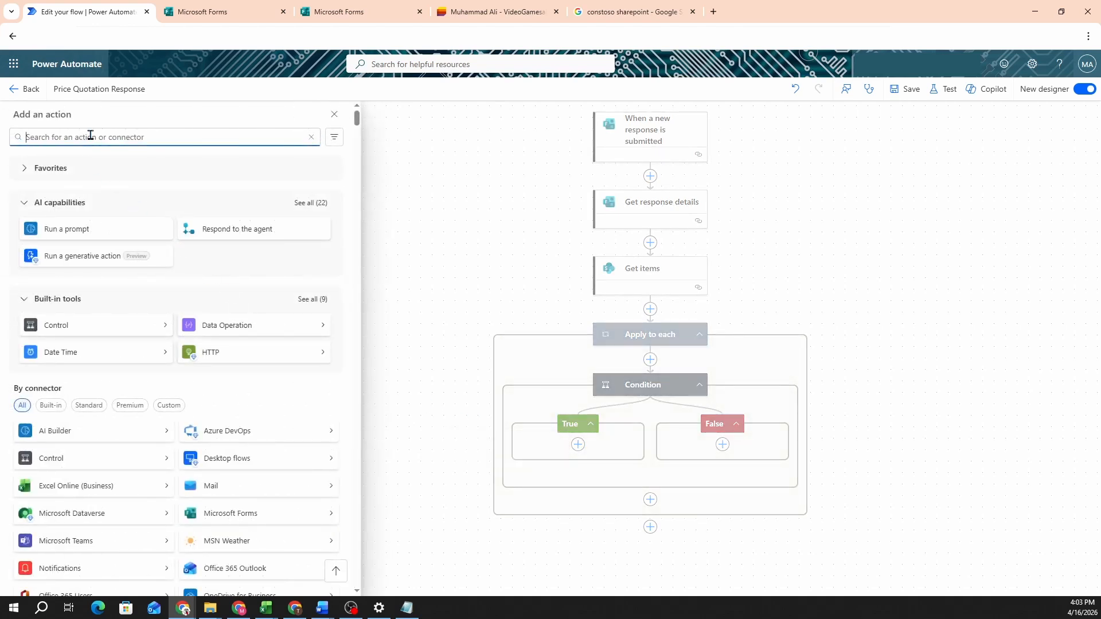
text(start a)
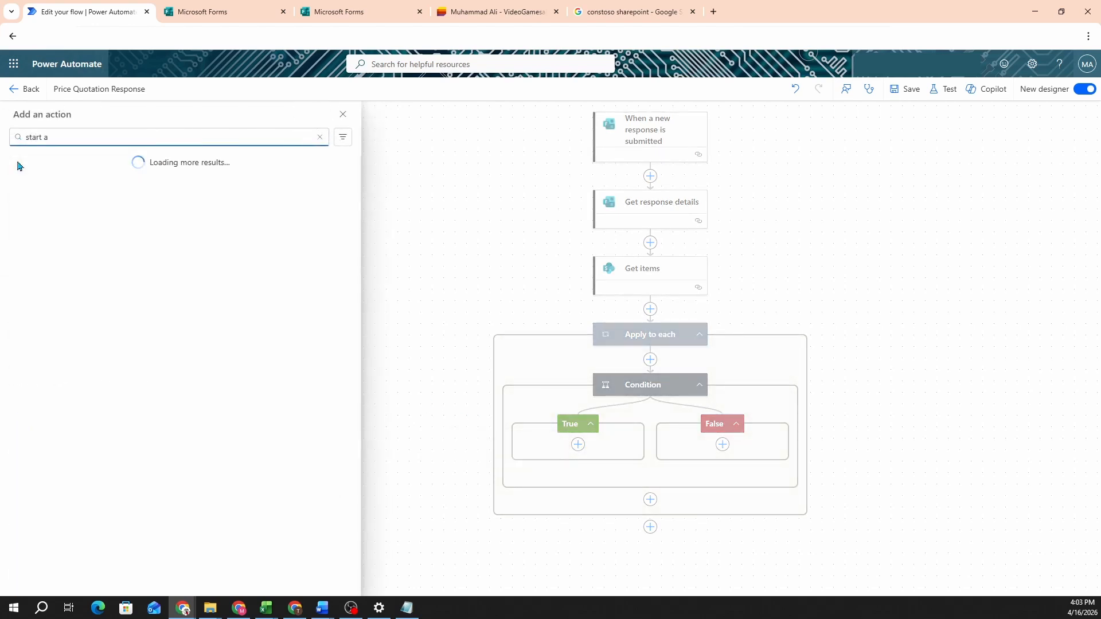
text(nd wait for)
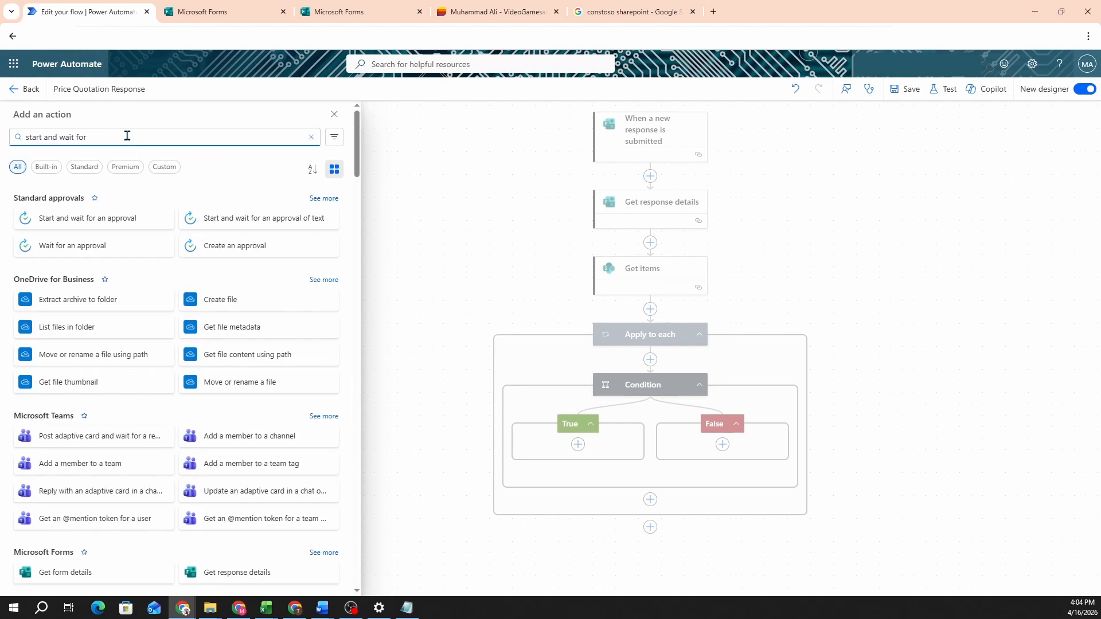
click(96, 221)
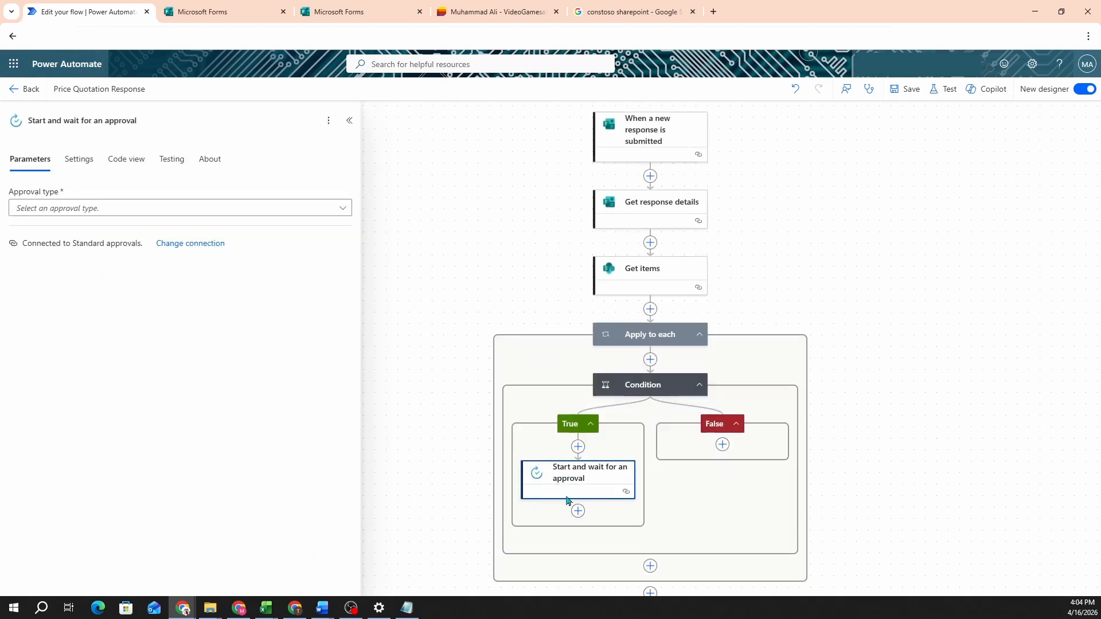
click(118, 213)
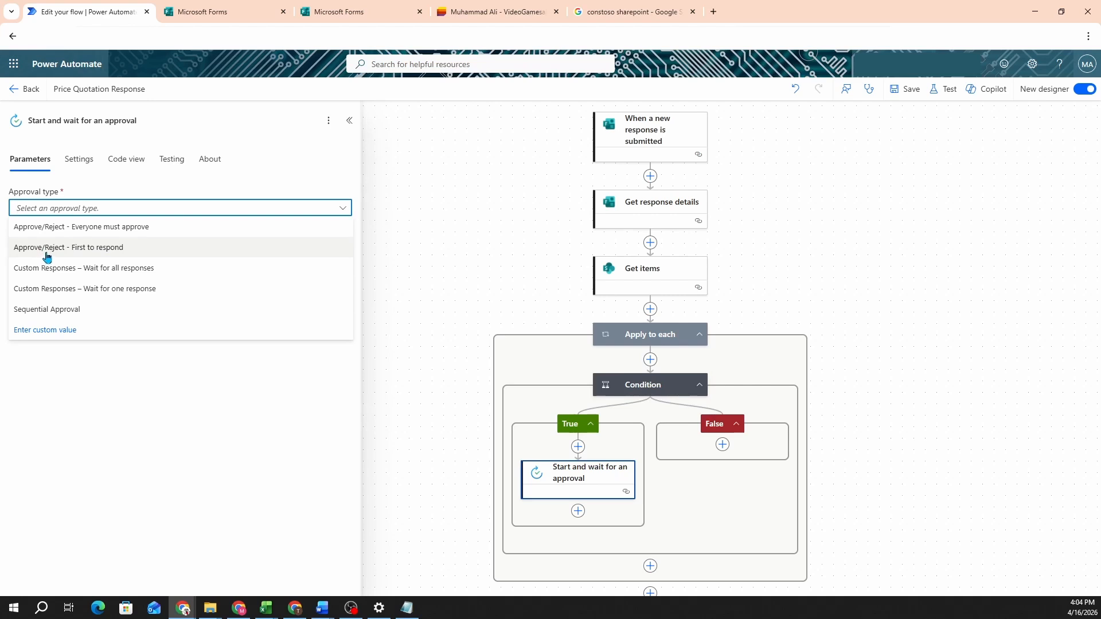
Step: Configure the approval as Approve/Reject - First to respond, titled 'Approval for Price Sharing', assigned to the approver
click(104, 252)
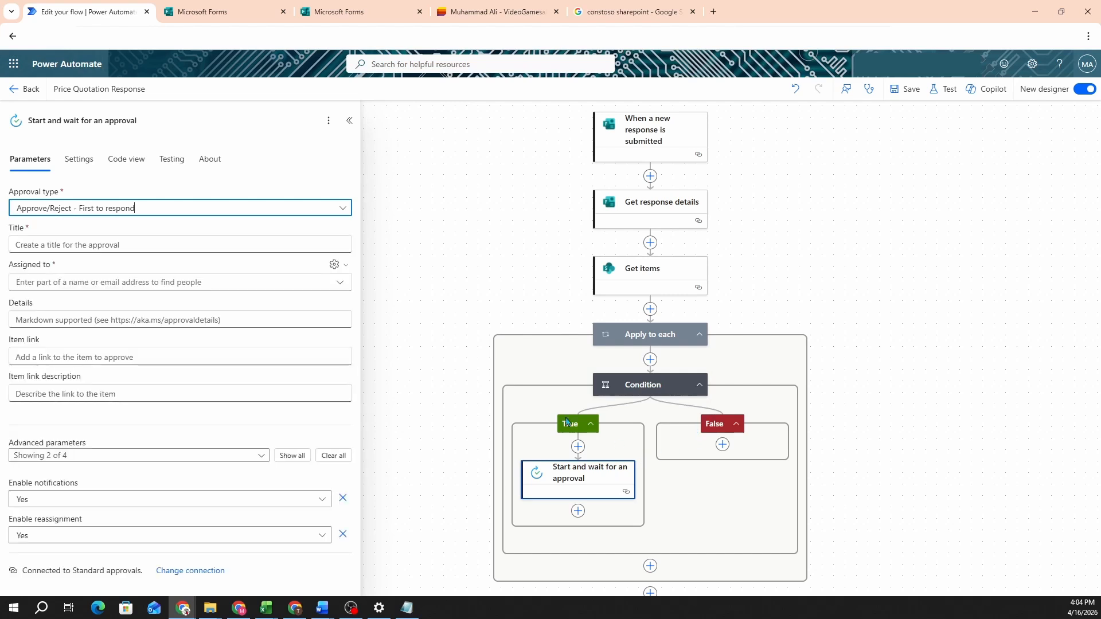
click(80, 245)
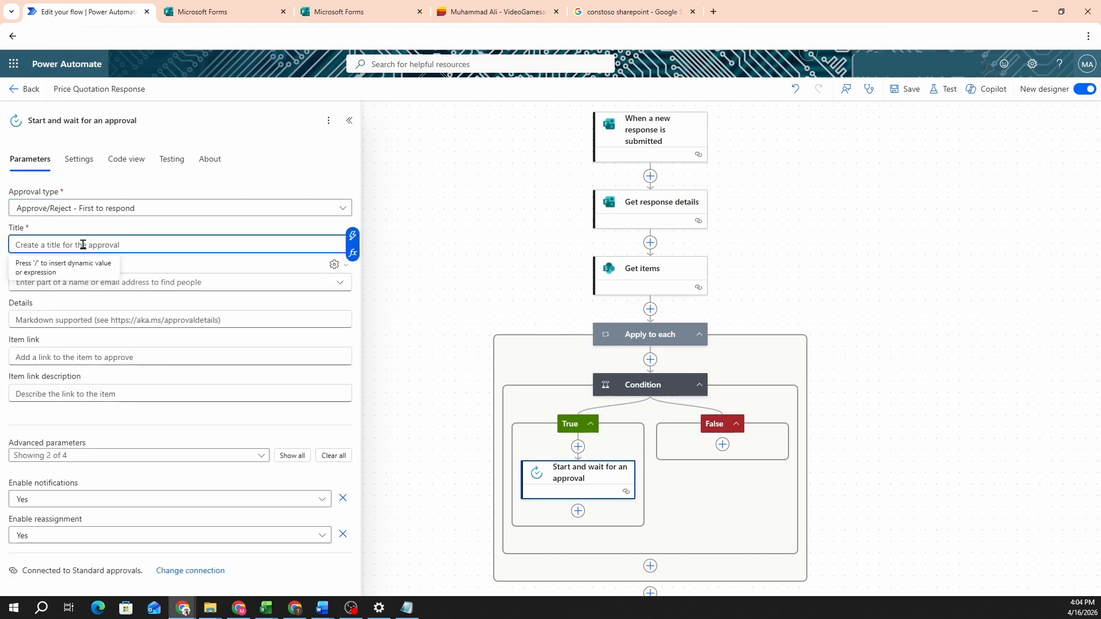
text(Appr)
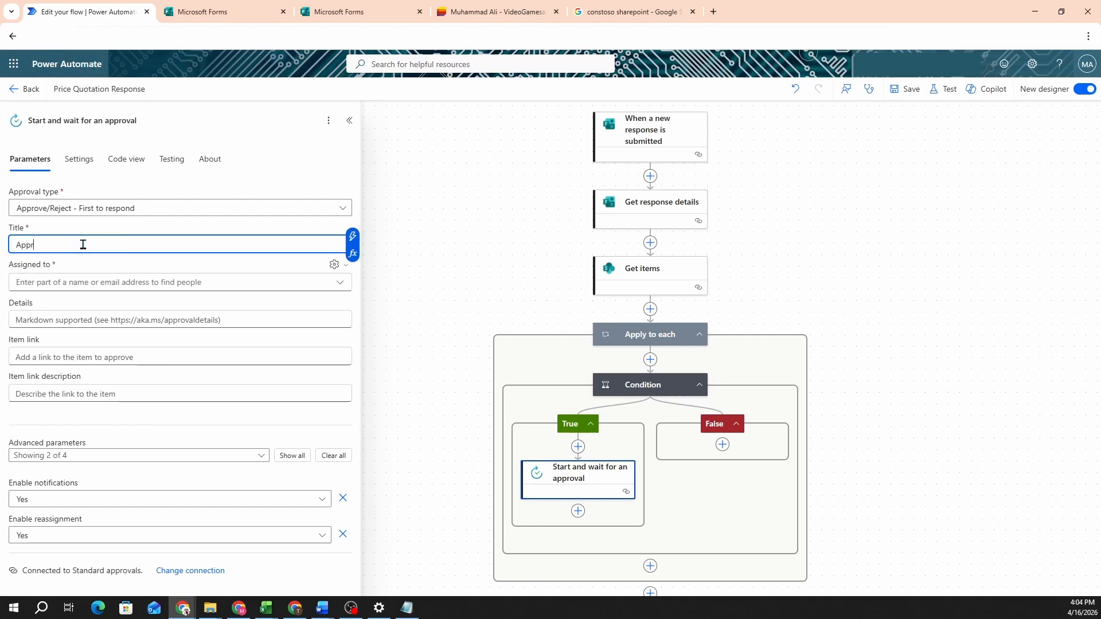
text(oval for Price Sharing)
click(77, 278)
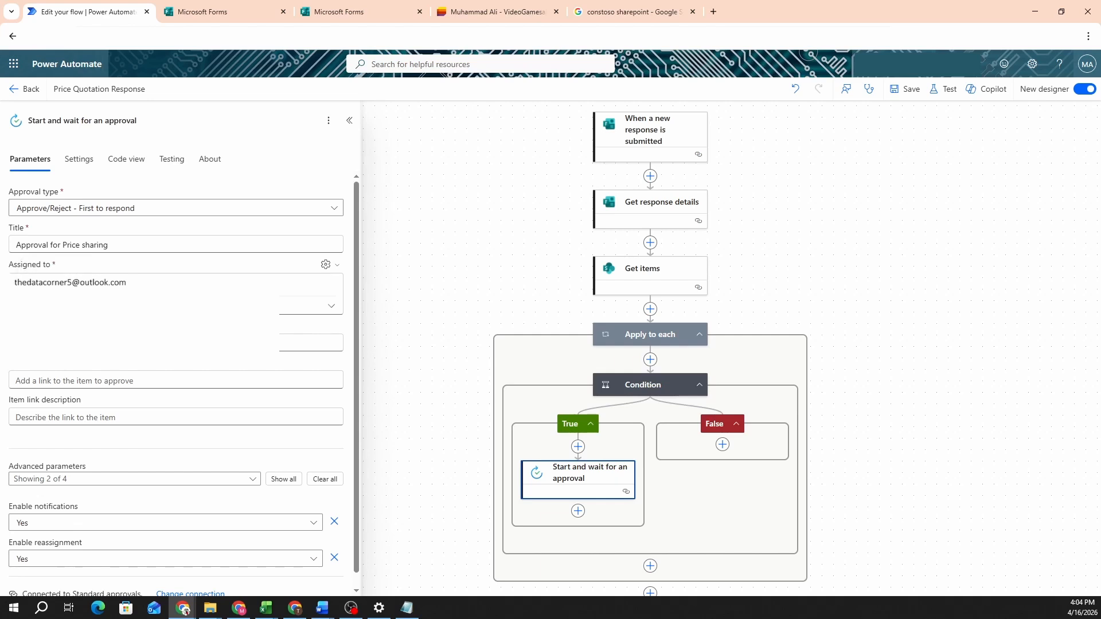
Step: Dismiss the feedback survey and save the flow
scroll(176, 386, down, 1)
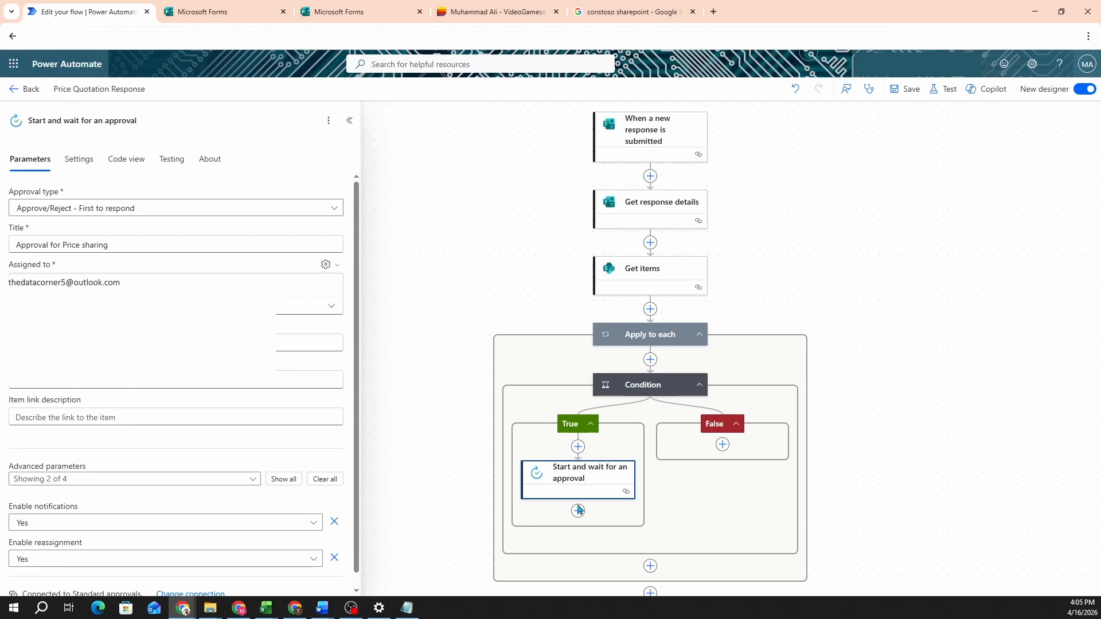
click(908, 554)
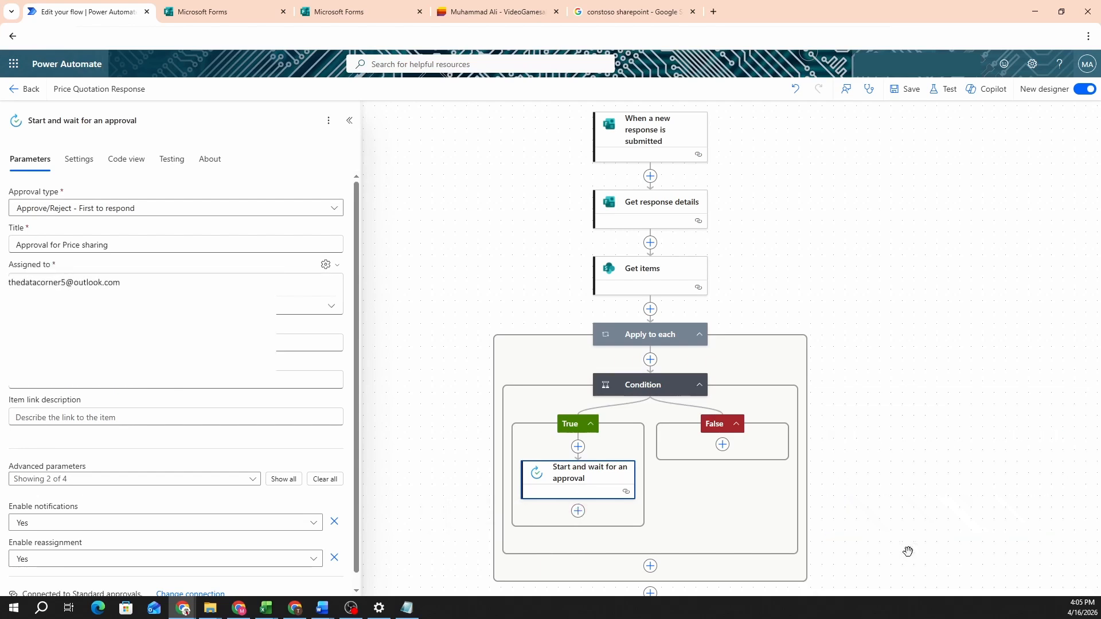
click(910, 92)
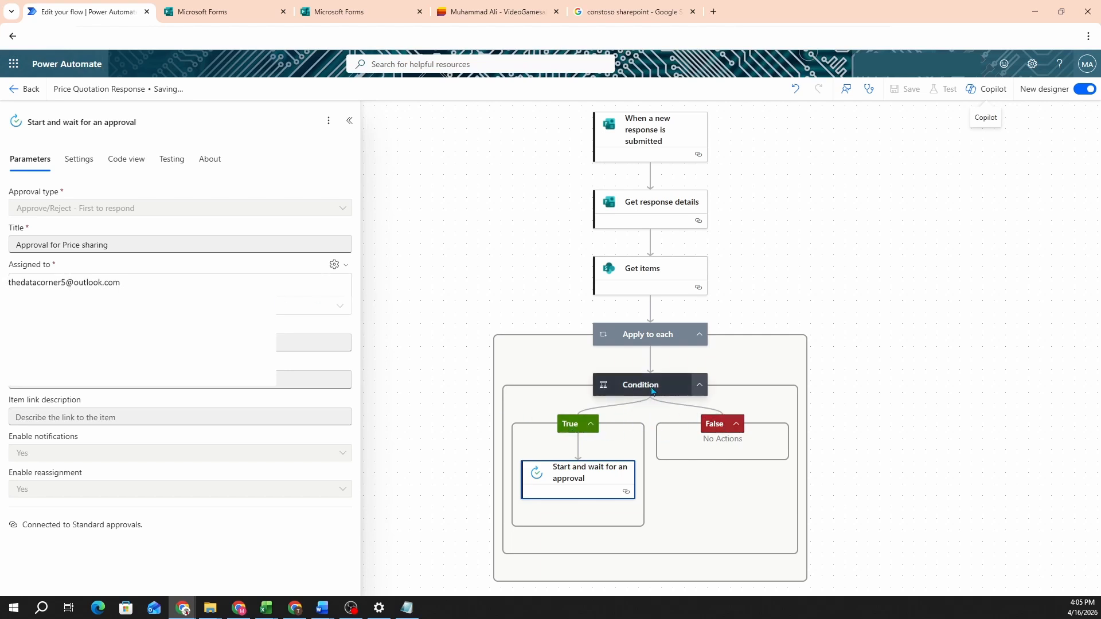
click(496, 12)
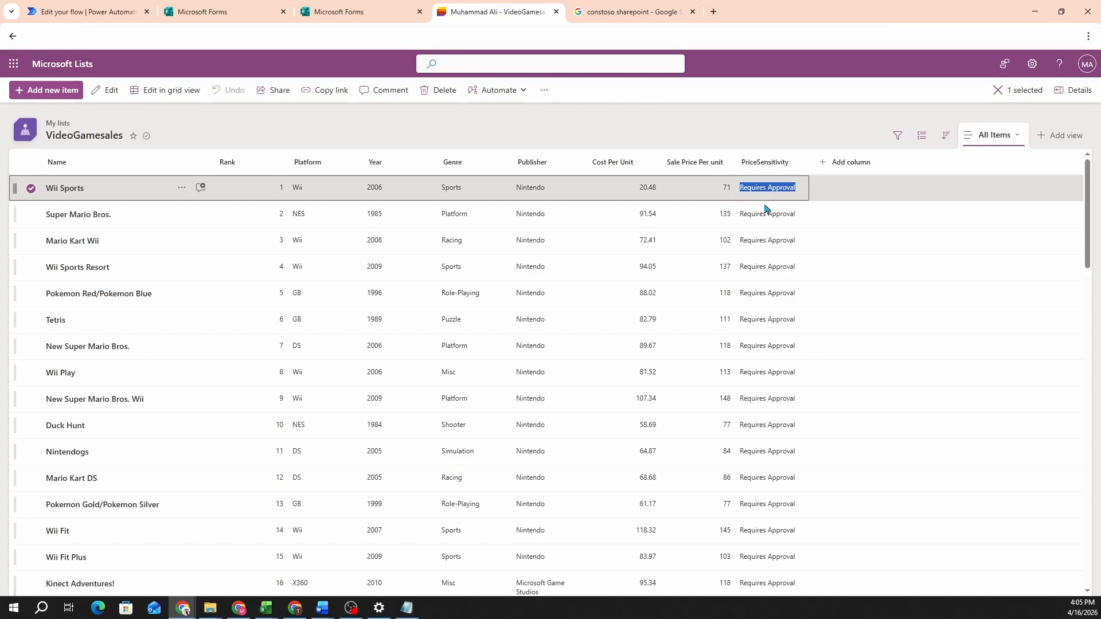
Step: Scroll through the VideoGamesales PriceSensitivity values, then return to the flow designer
scroll(771, 264, down, 9)
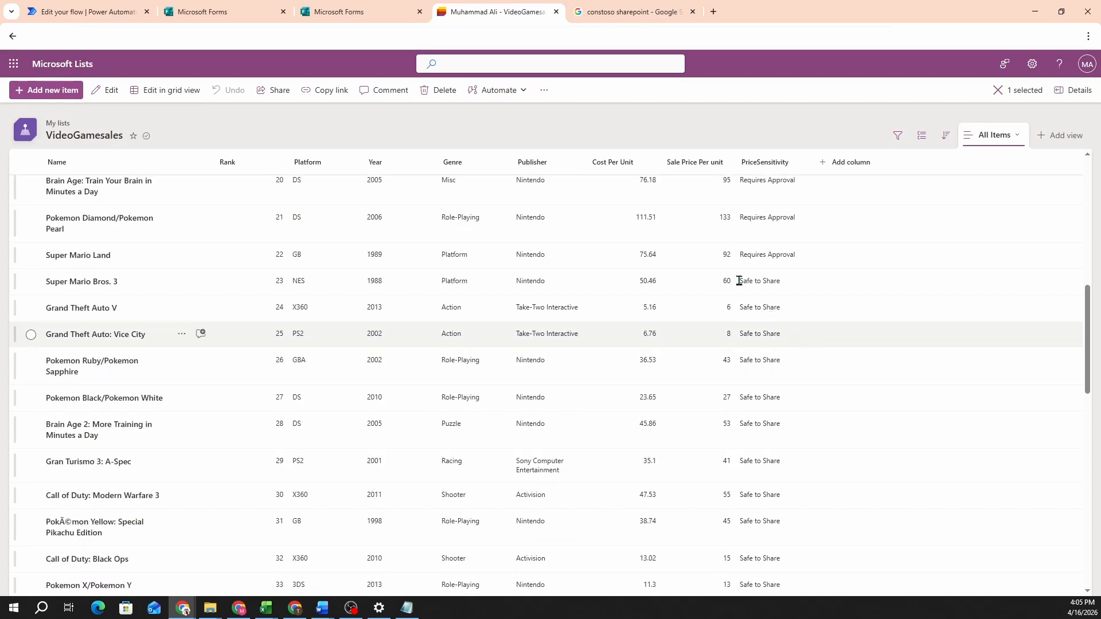
click(136, 7)
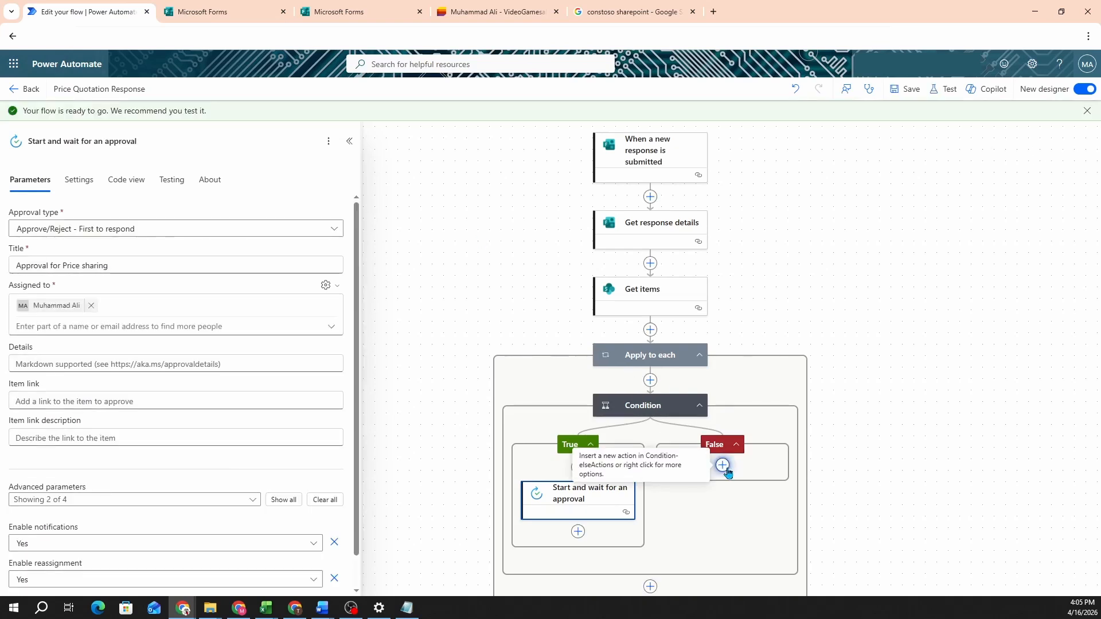
Step: Add a Send an email (V2) action to the False branch with the recipient's e-mail address
click(723, 467)
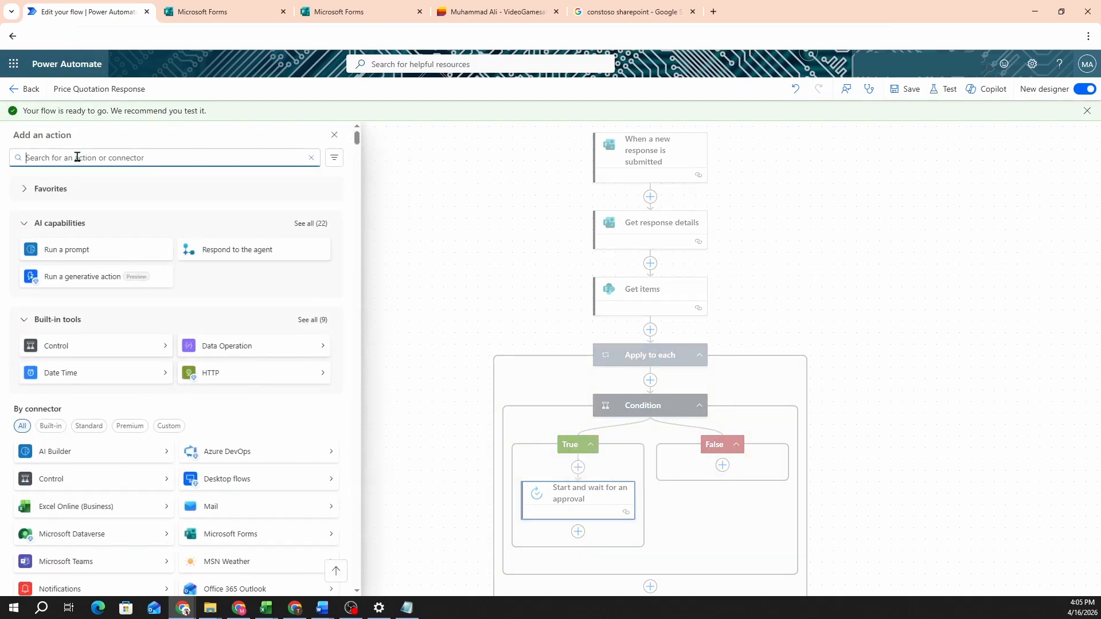
text(send an email)
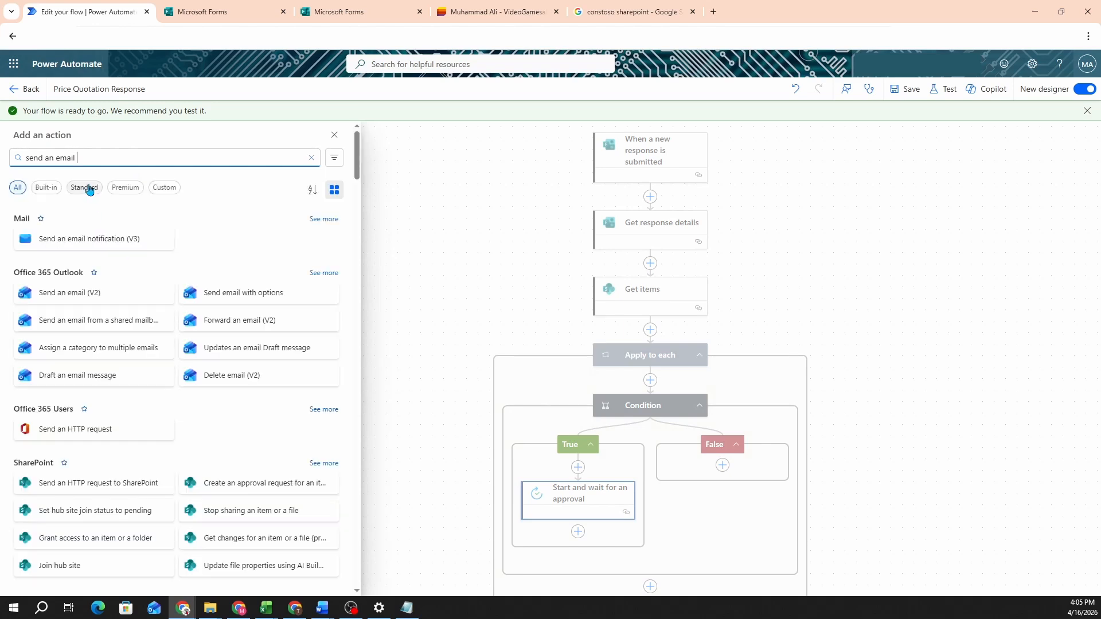
click(92, 274)
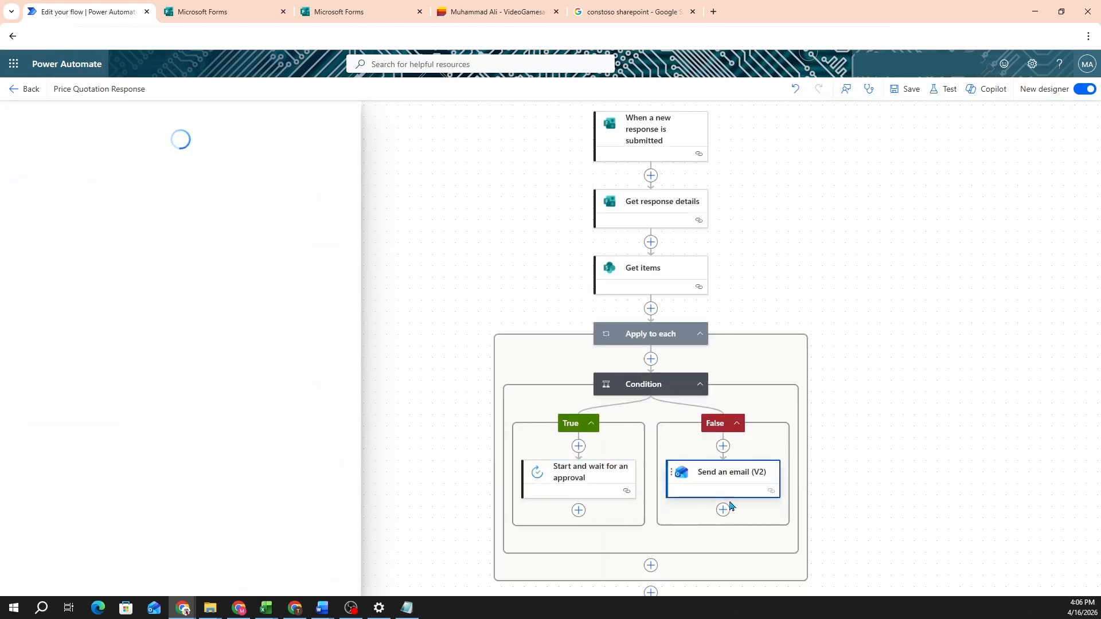
click(723, 510)
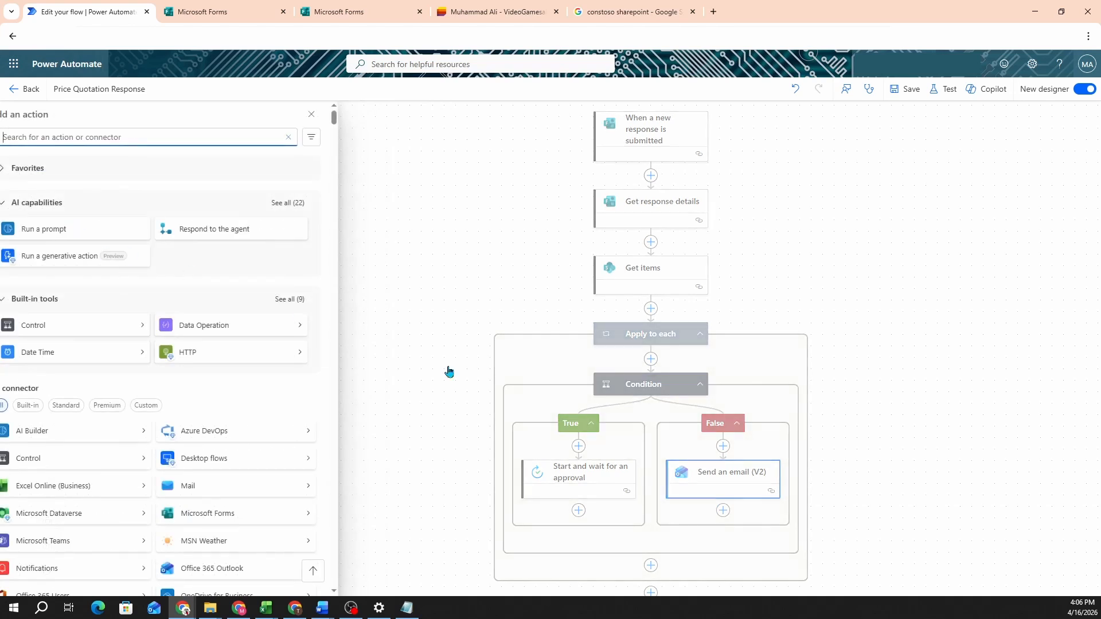
click(730, 482)
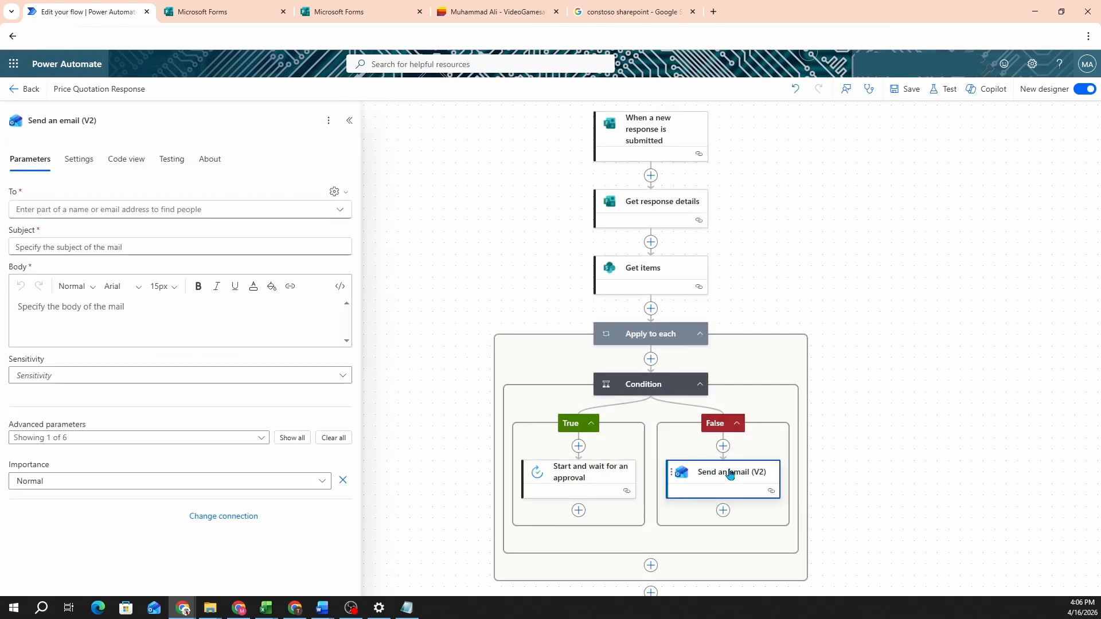
click(96, 211)
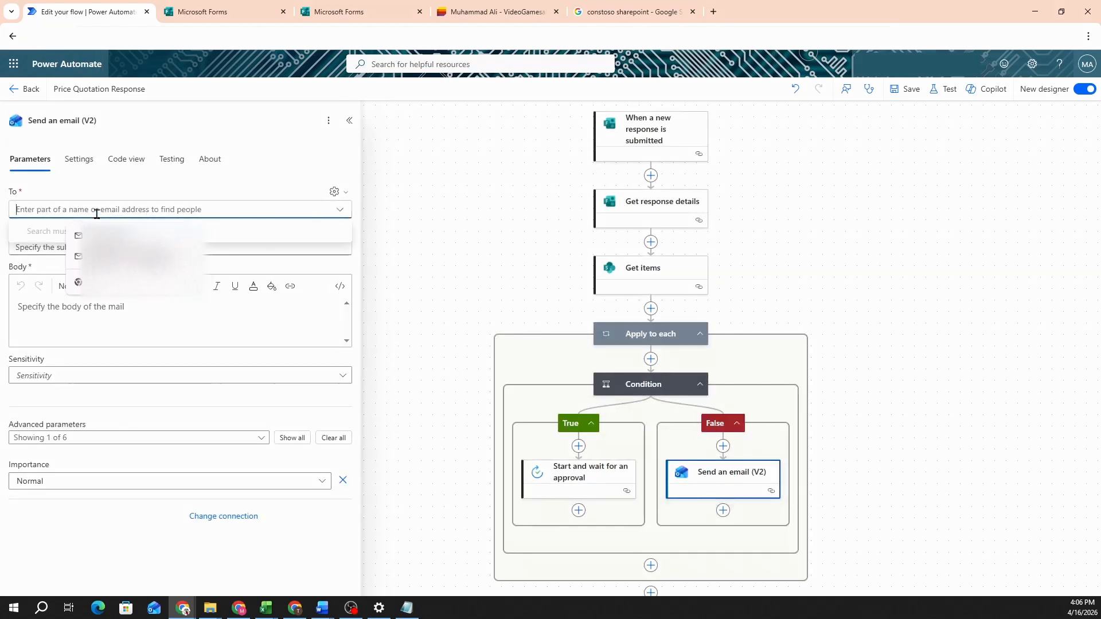
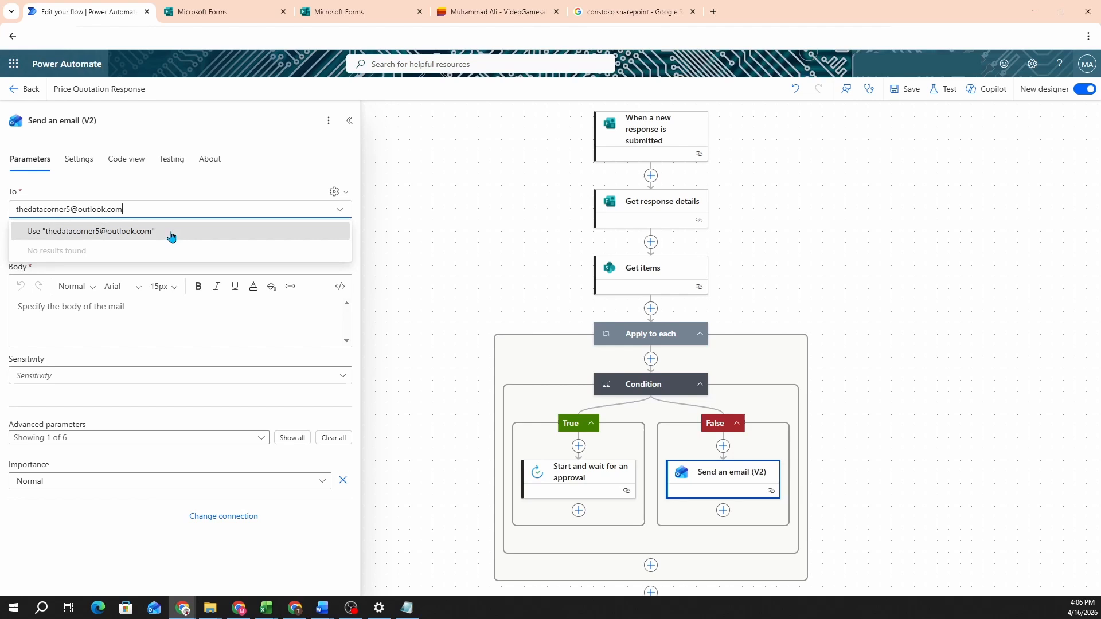
click(99, 231)
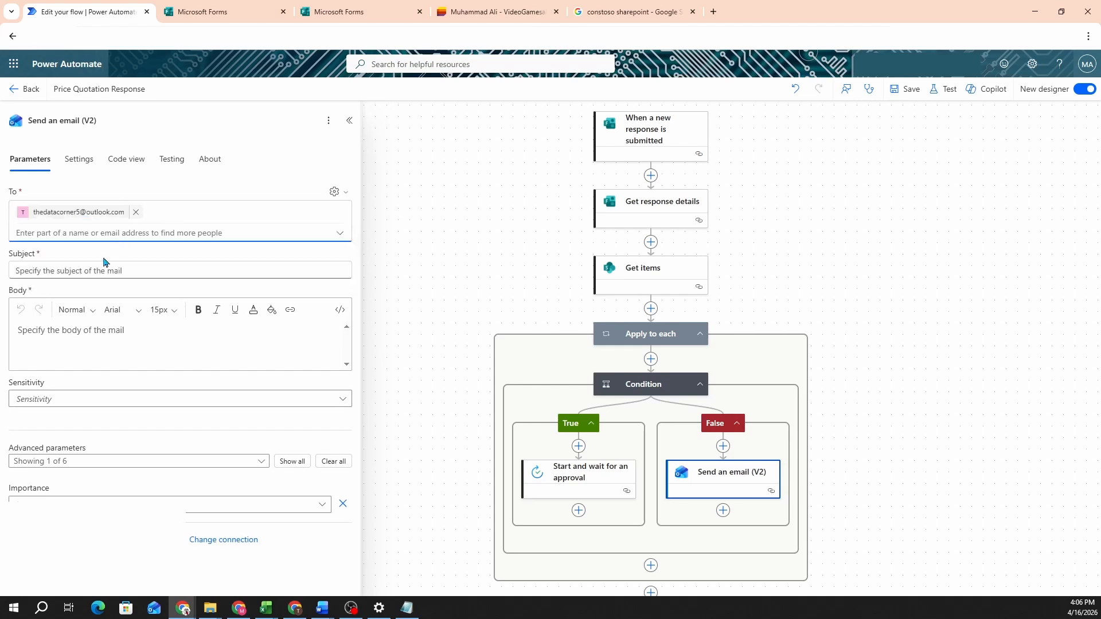
Step: Enter the subject 'Here is your price information for' and bring up the list item's dynamic fields
click(59, 271)
text(Her)
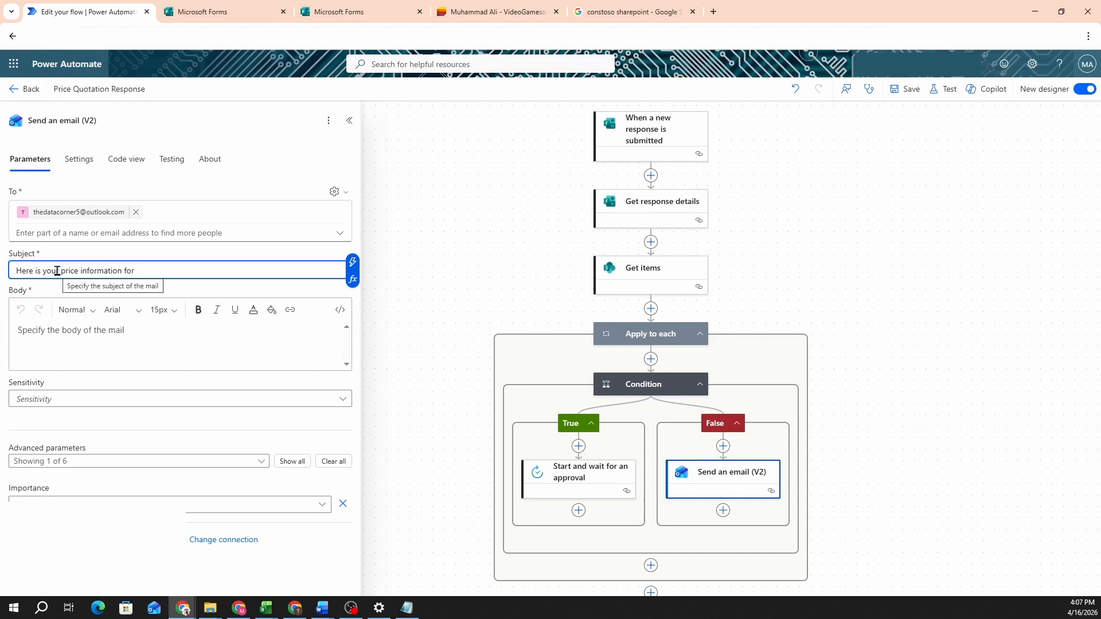
key(BackSpace)
text(/)
click(182, 294)
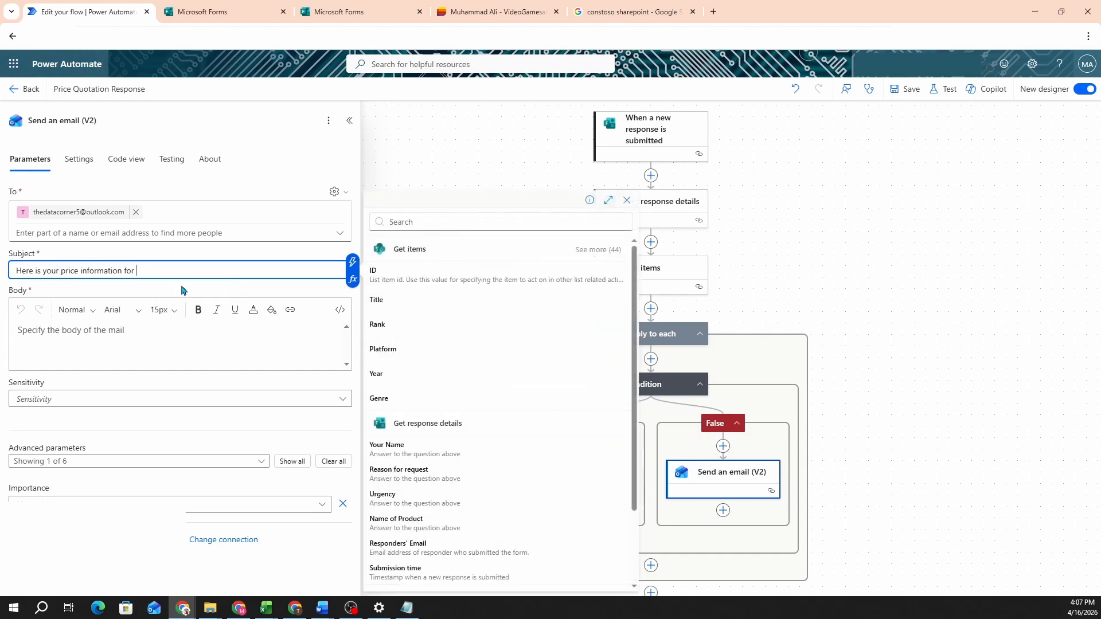
scroll(475, 364, down, 2)
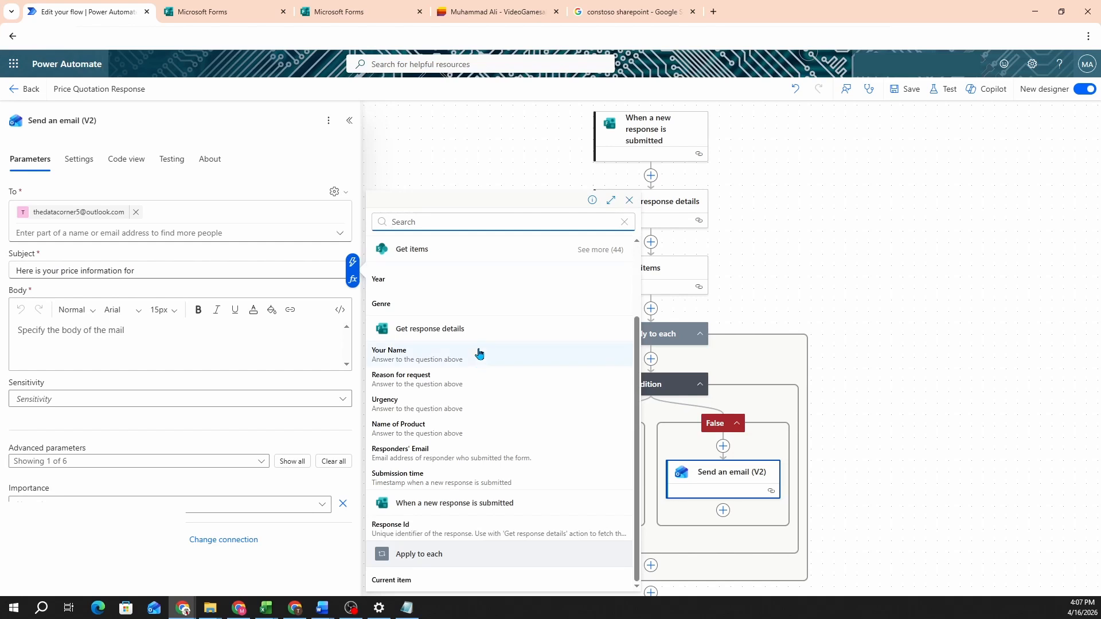
scroll(566, 329, up, 2)
click(599, 250)
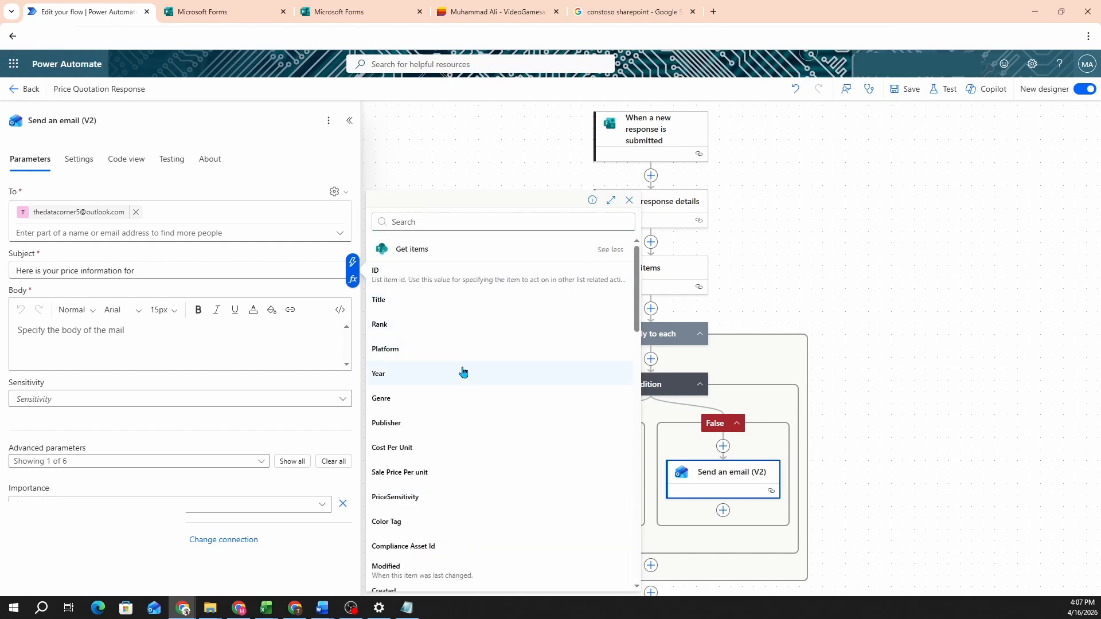
scroll(462, 373, down, 1)
scroll(444, 351, up, 1)
Step: Append Title to the subject and start the body with 'Price for' plus Title
click(413, 307)
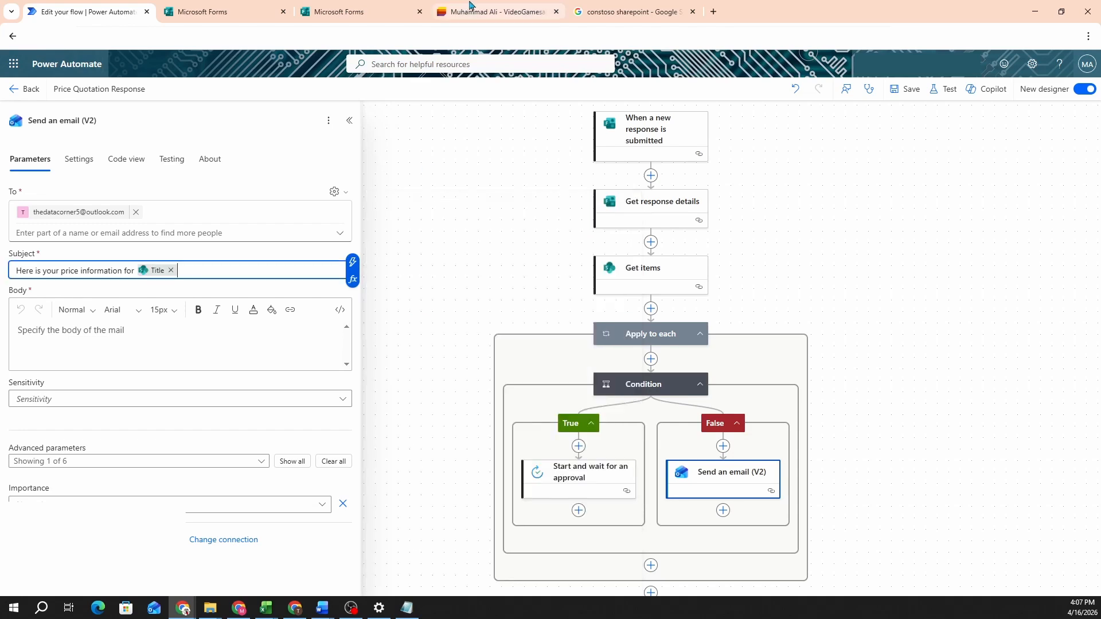
click(97, 336)
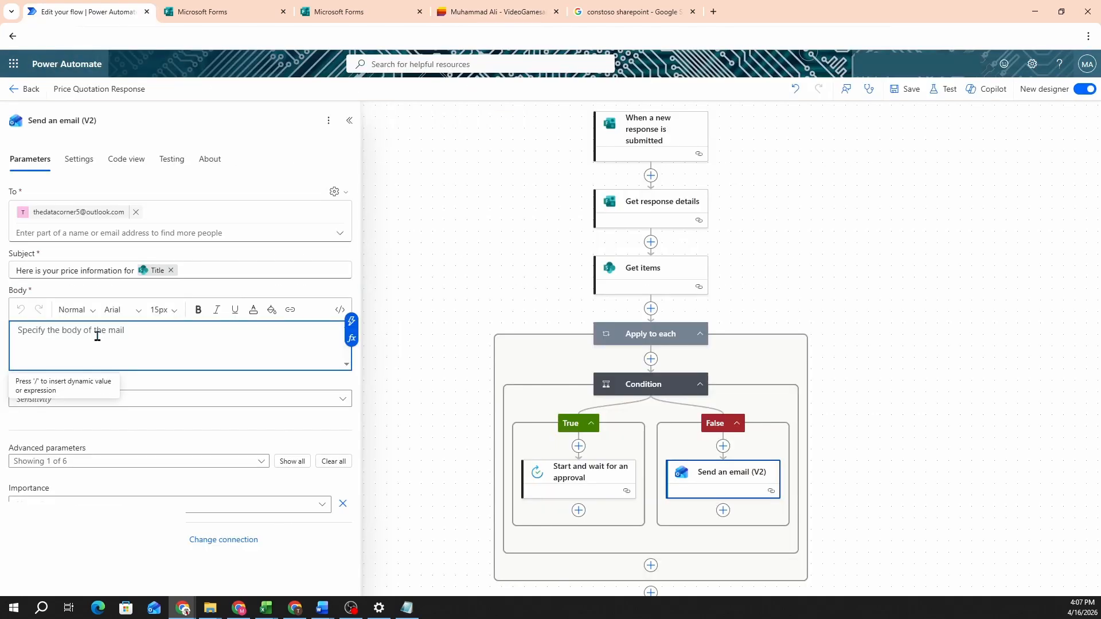
text(Price for)
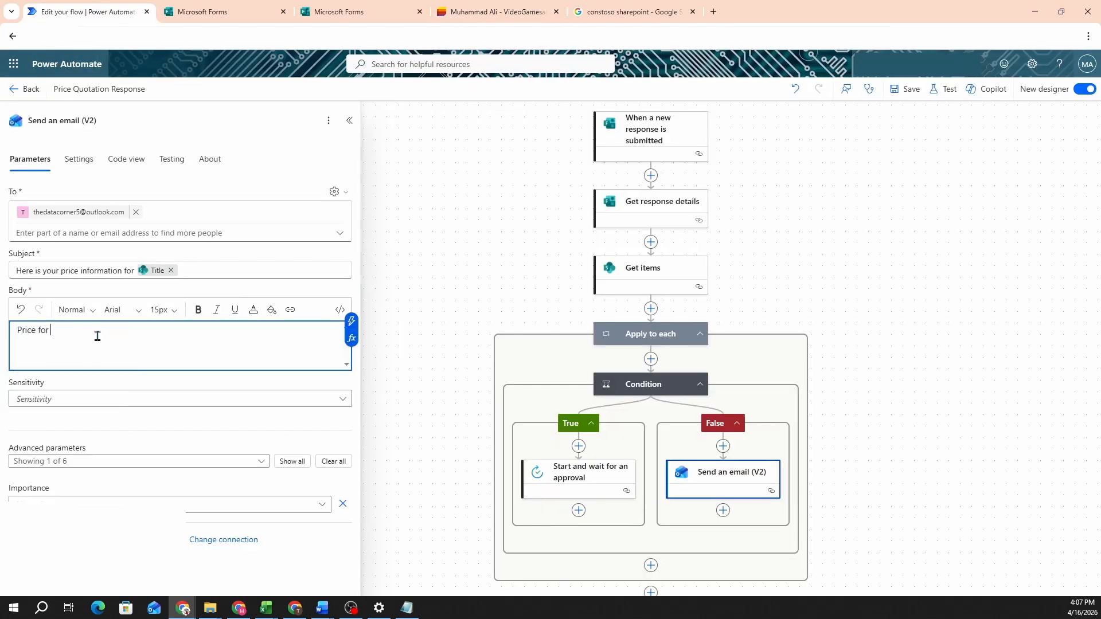
text(/)
click(98, 352)
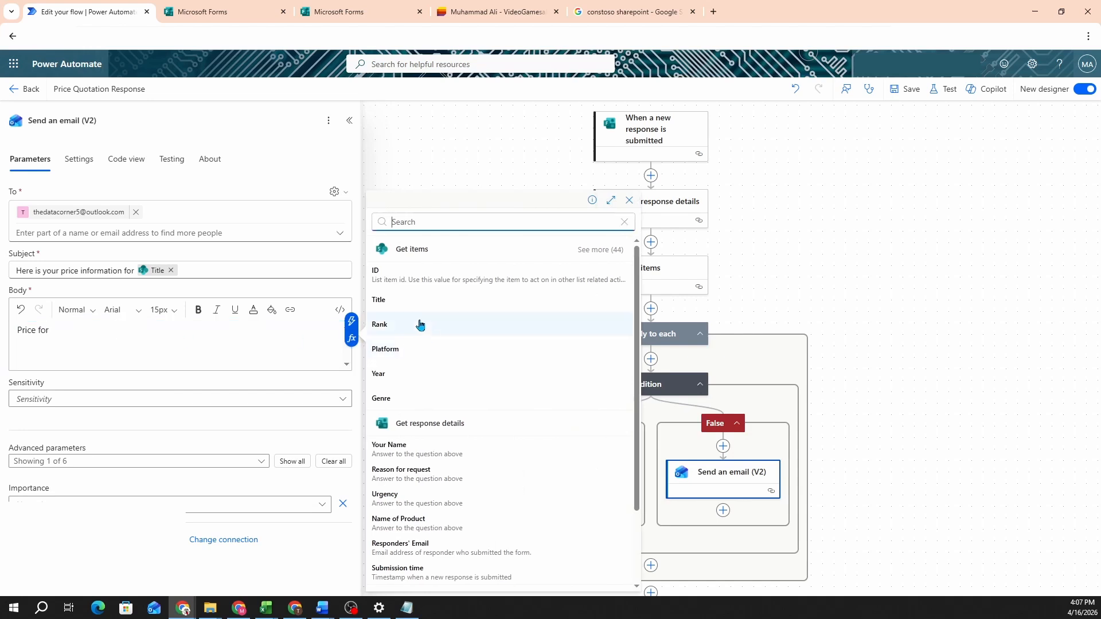
click(400, 301)
Step: Finish the body with 'is $' plus Sale Price Per unit, then leave the designer
text(is )
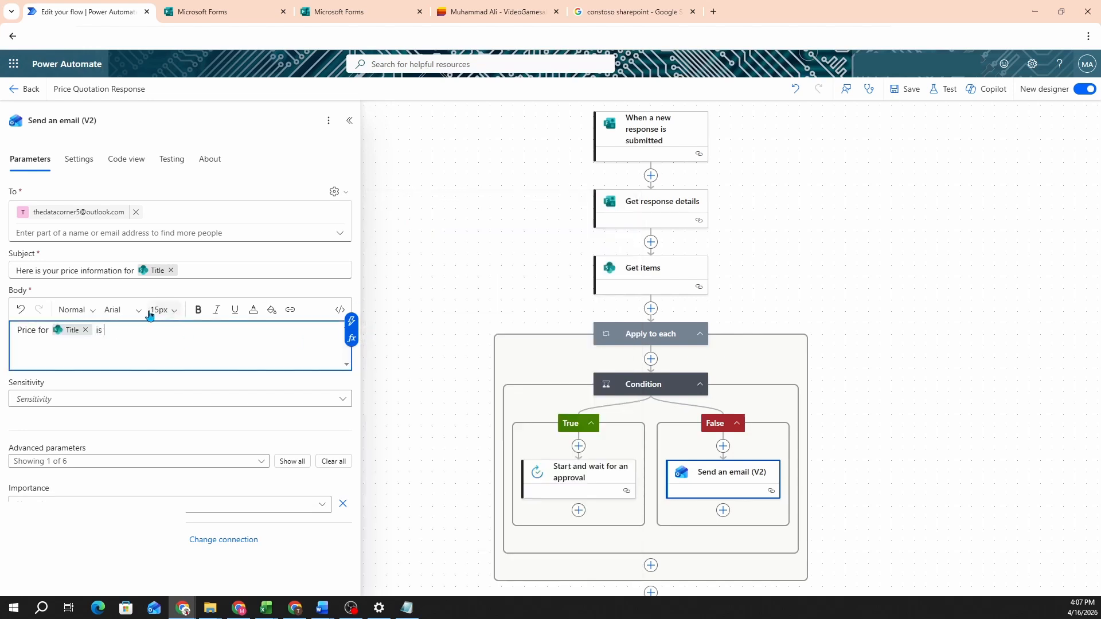
text($ /)
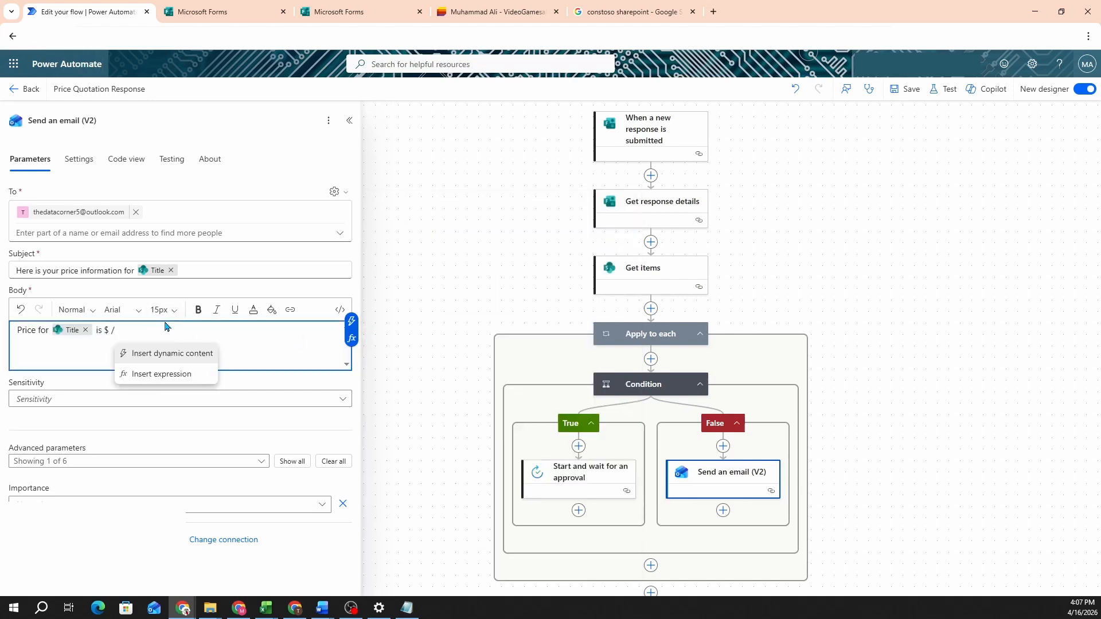
click(169, 353)
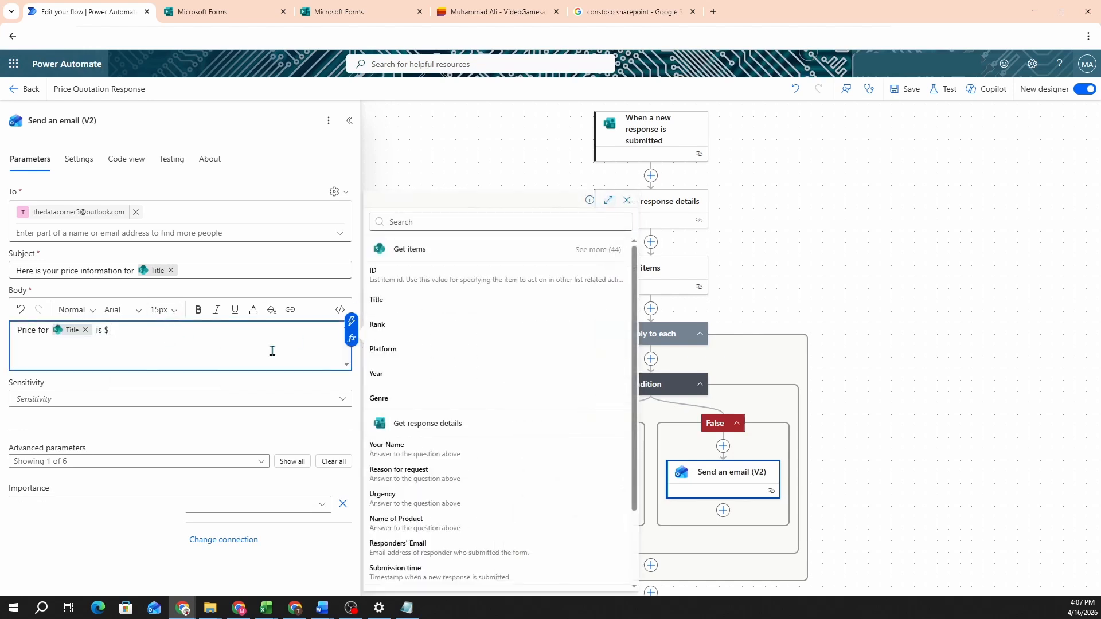
click(599, 250)
scroll(466, 373, down, 2)
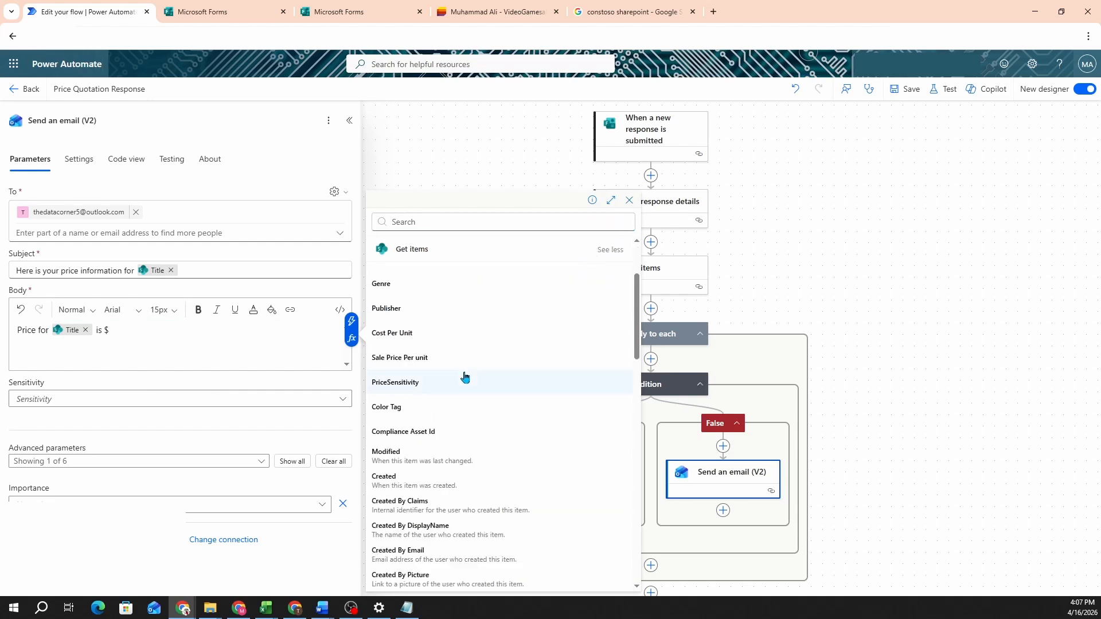
click(427, 358)
key(Return)
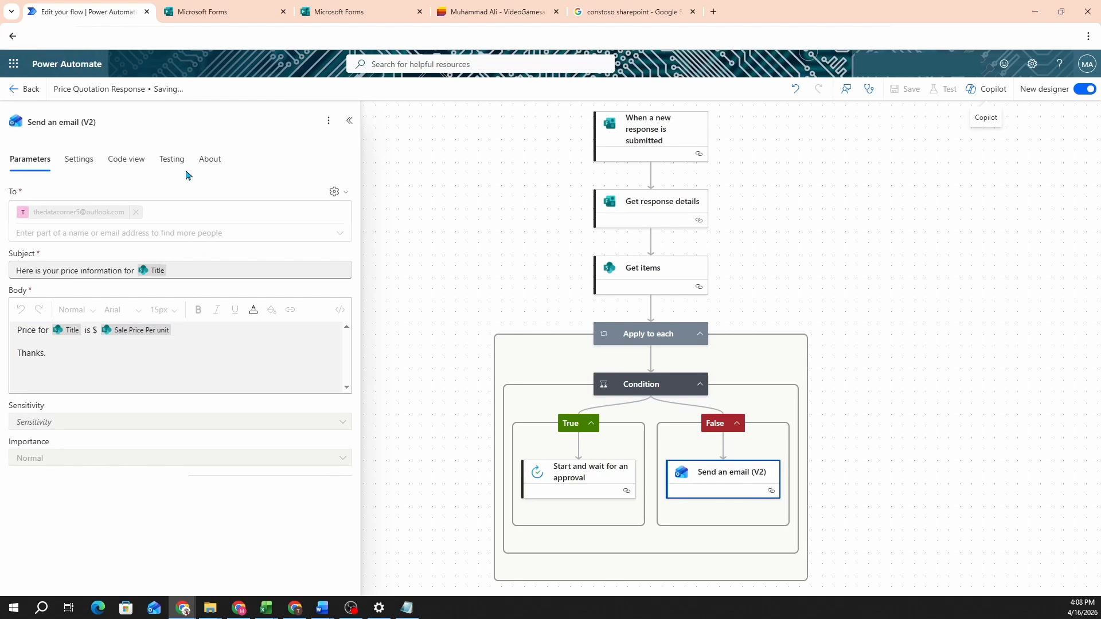
click(23, 89)
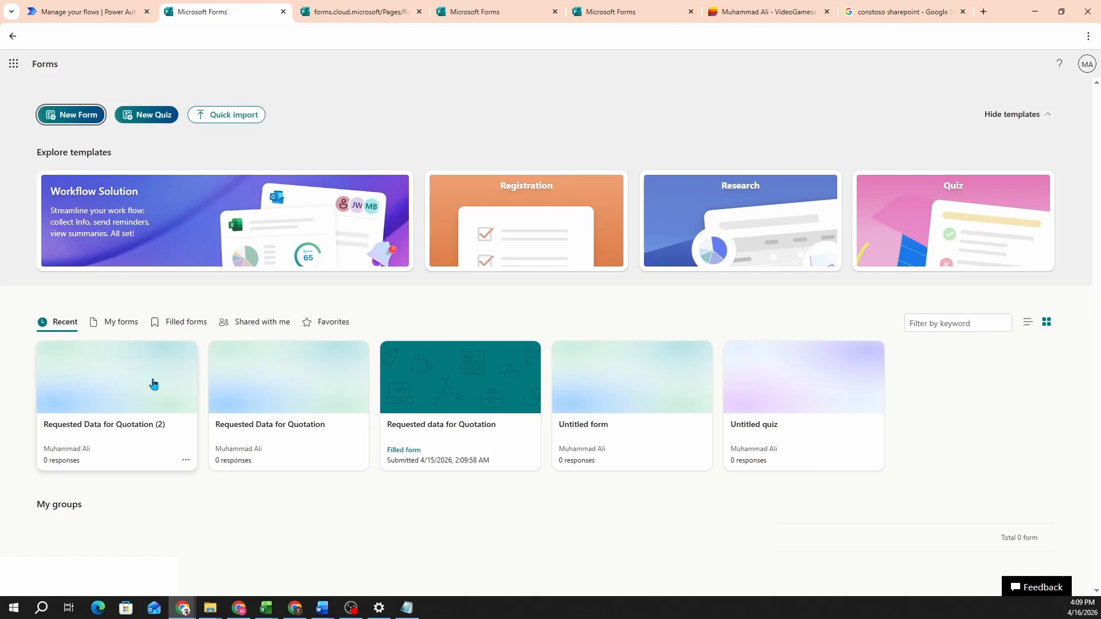
Step: Copy the Requested Data for Quotation form's share link and open it in a new tab
click(154, 384)
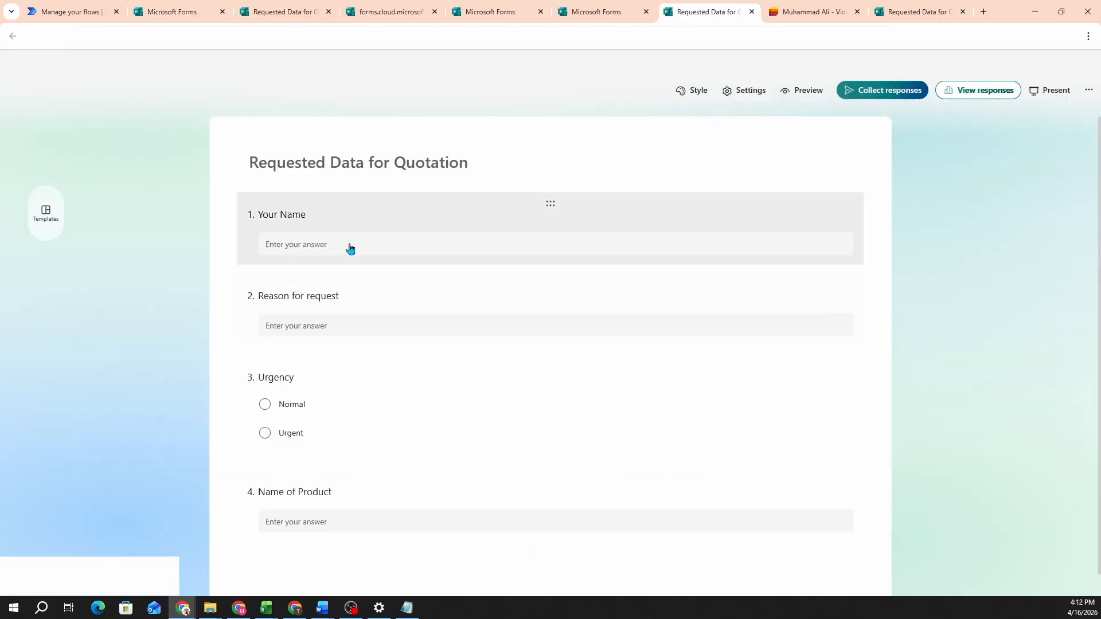
click(350, 246)
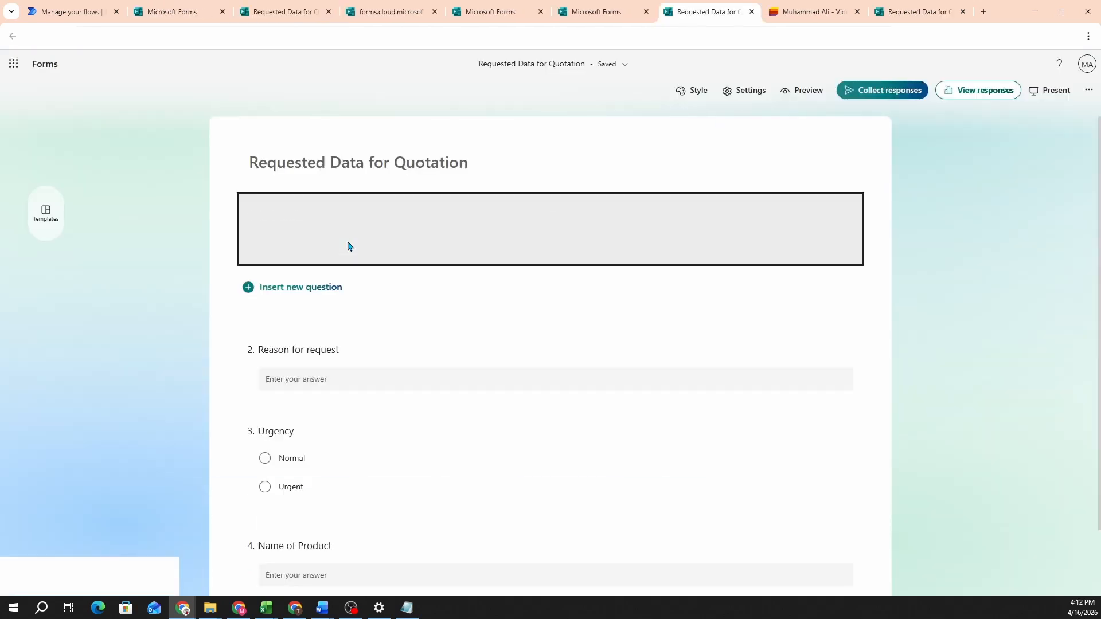
click(1049, 91)
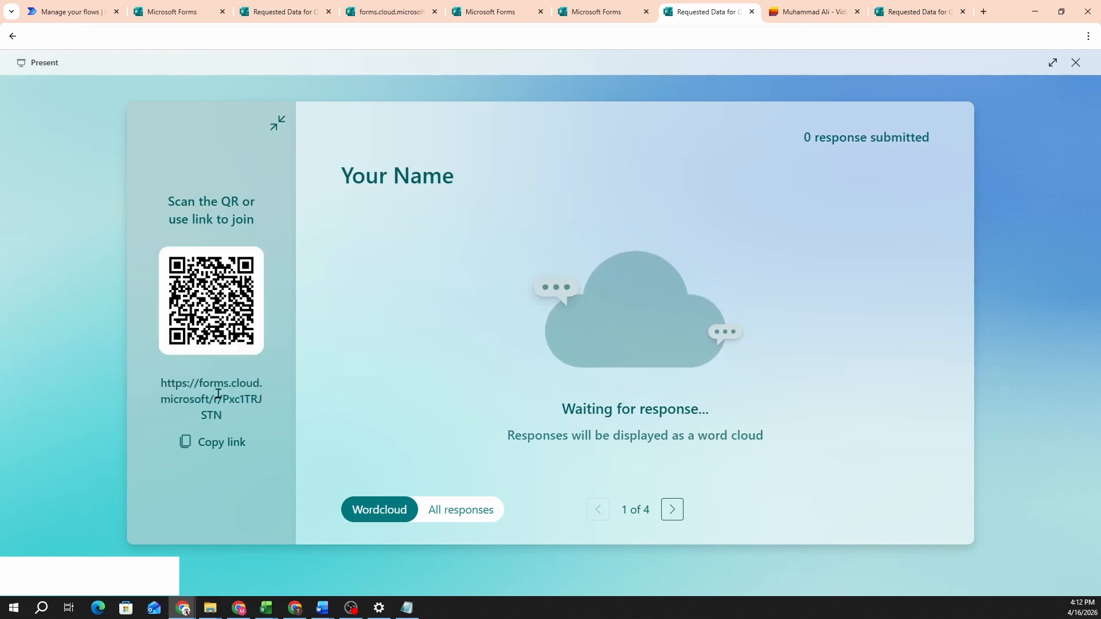
click(219, 442)
click(892, 10)
right_click(700, 36)
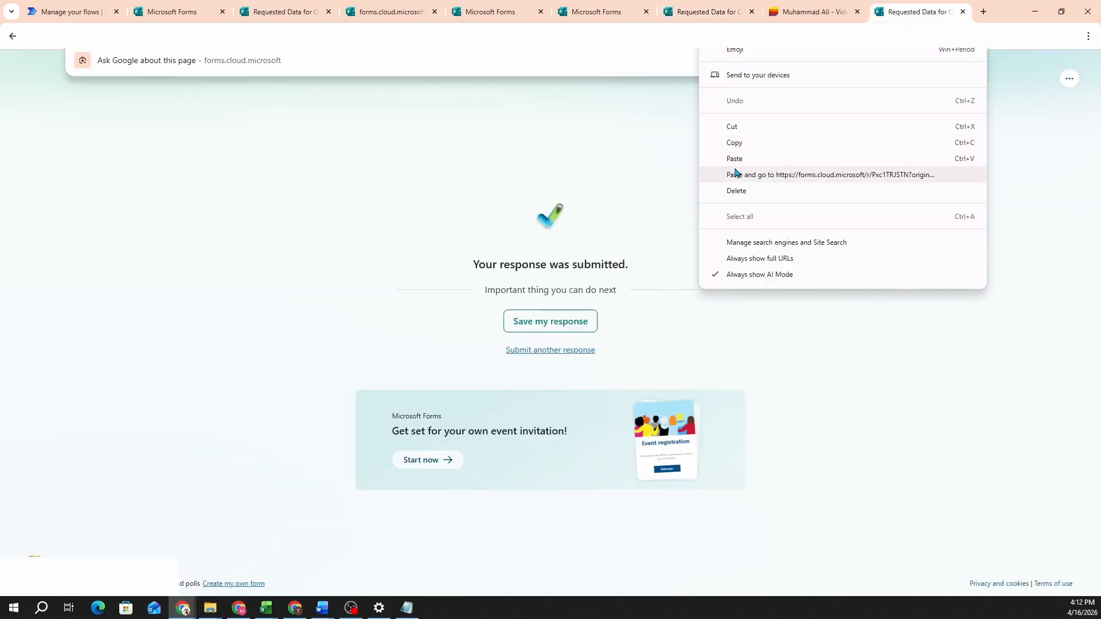
click(737, 174)
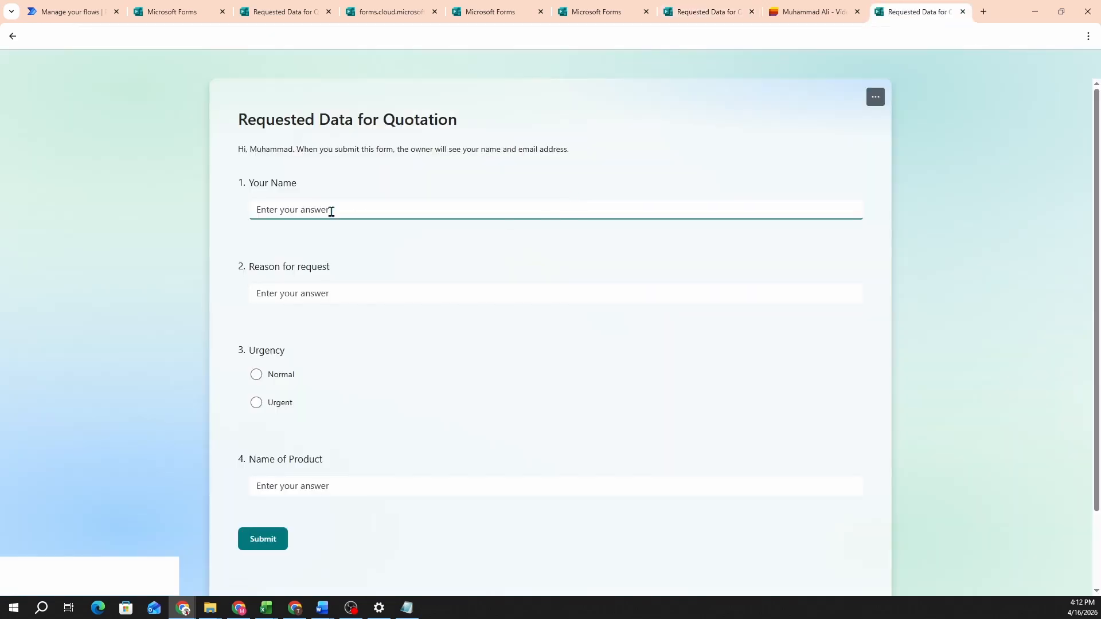
Step: Fill in the respondent's name, 'Office use' as reason, and mark the request Urgent
text(John Doe)
click(296, 294)
text(Office use)
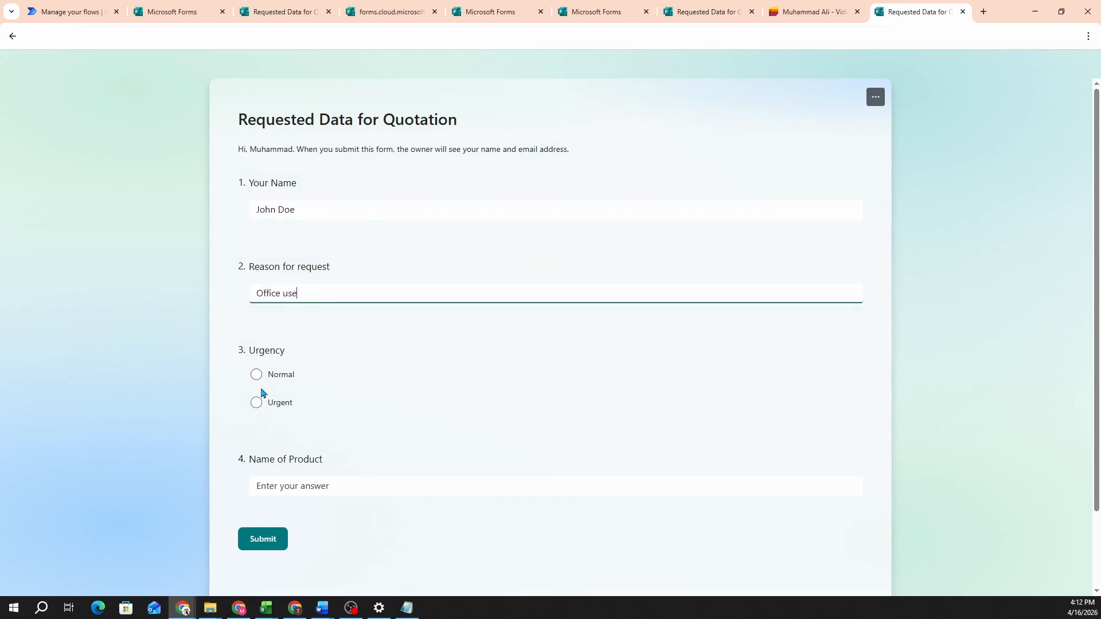
click(256, 401)
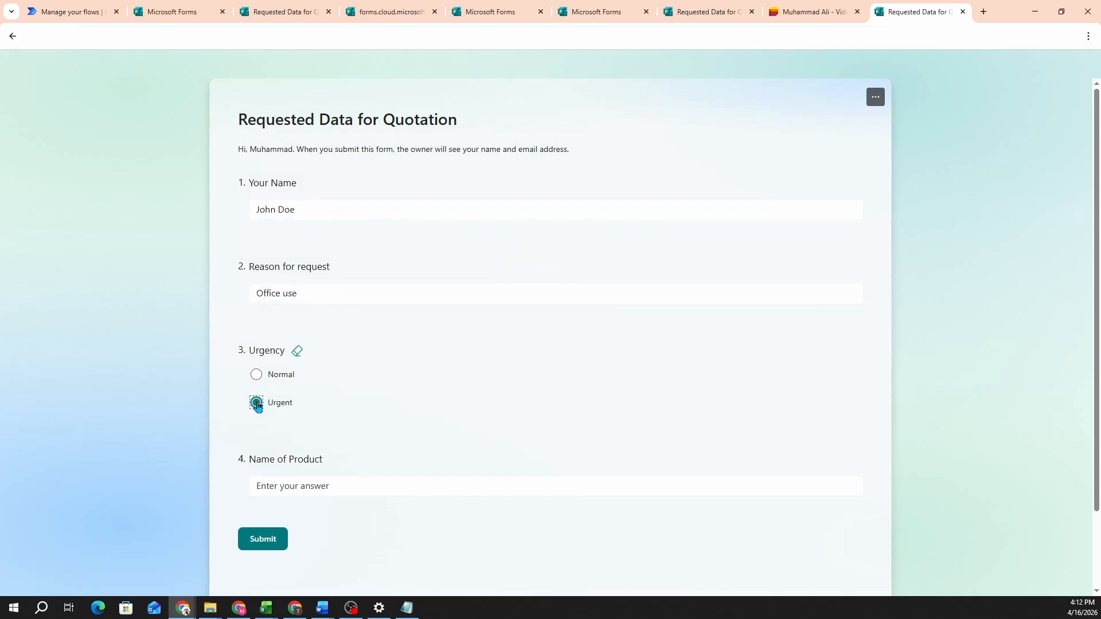
scroll(337, 363, down, 2)
click(319, 395)
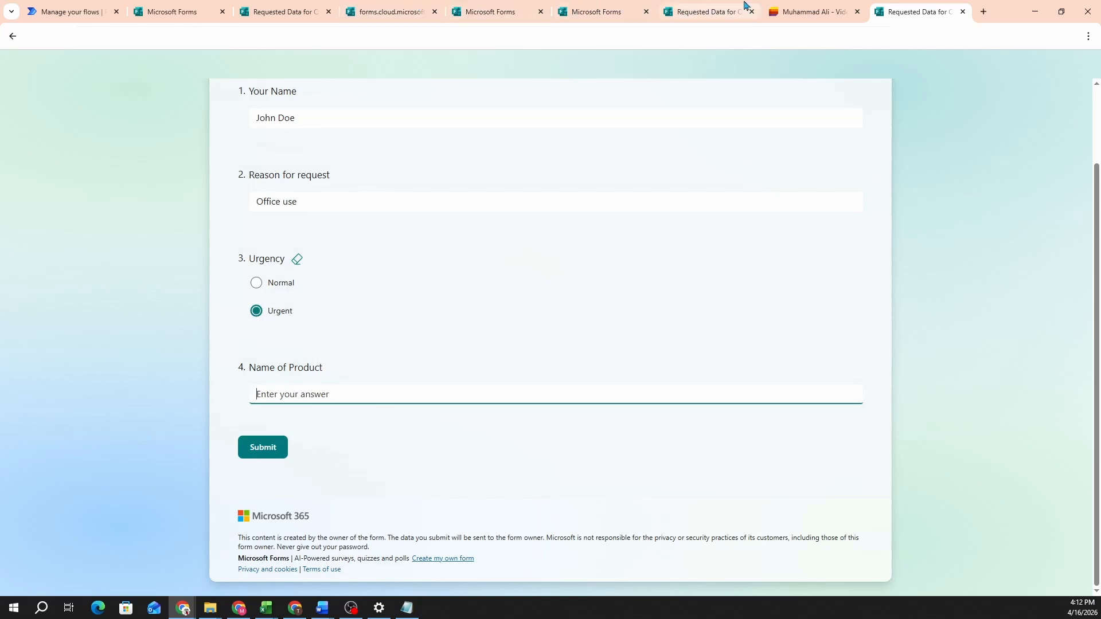
click(814, 11)
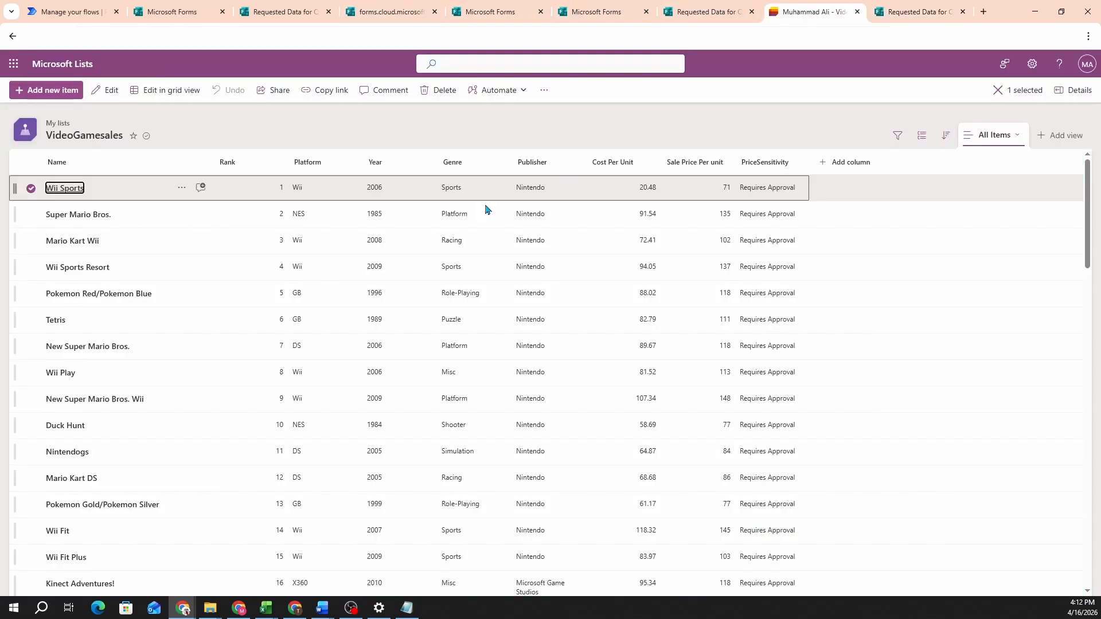
Step: Copy the name 'Wii Sports' from its item in the VideoGamesales list
click(70, 193)
scroll(347, 423, down, 2)
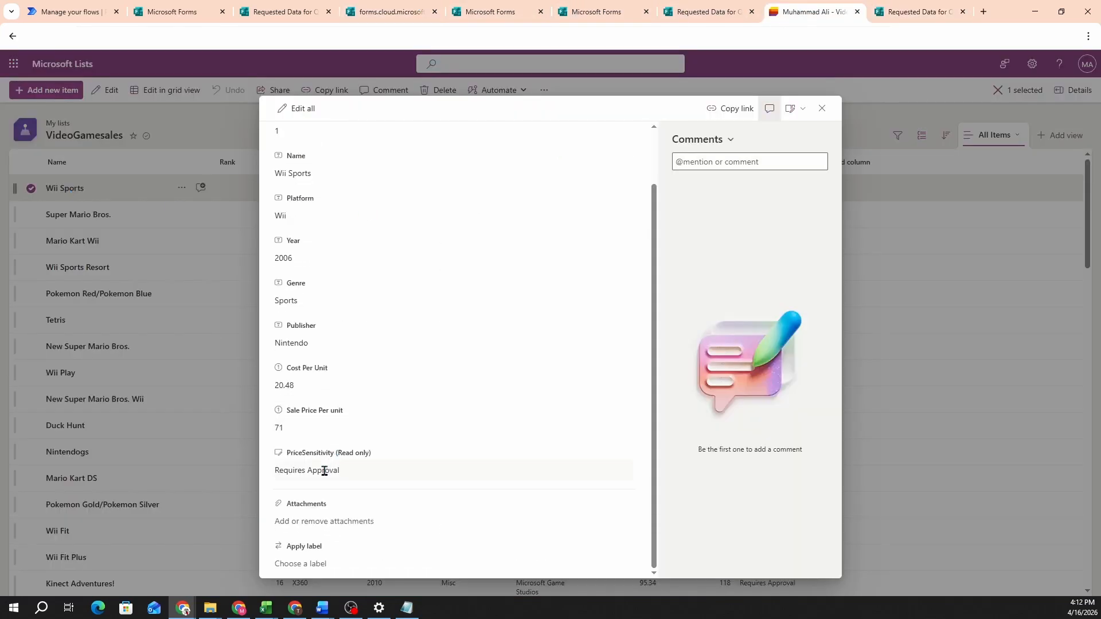
scroll(342, 409, up, 2)
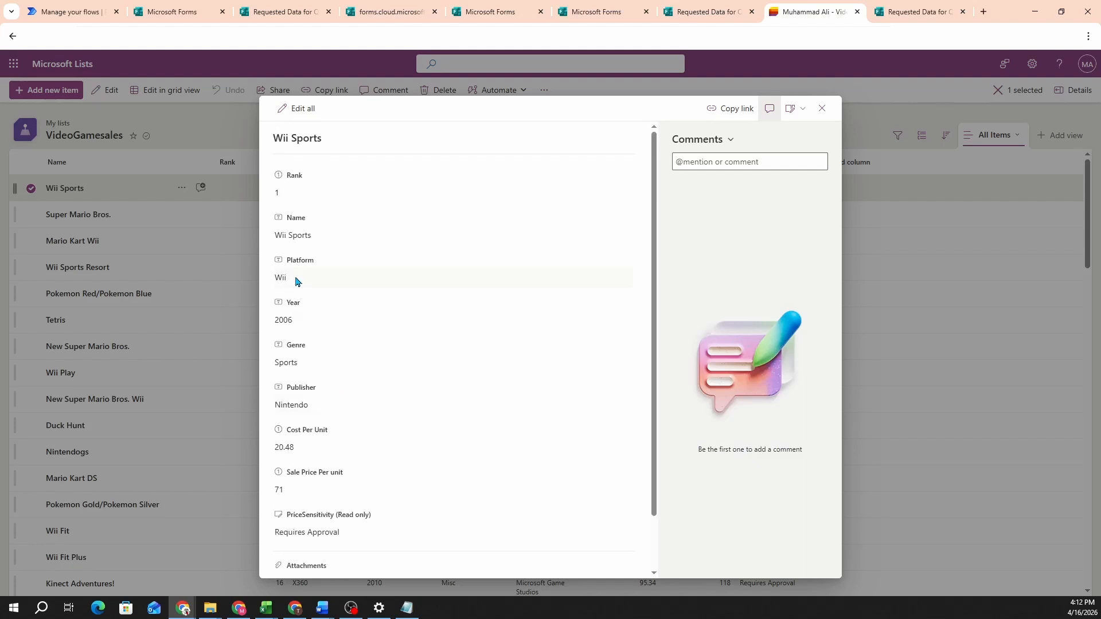
click(288, 236)
key(ctrl+c)
key(Escape)
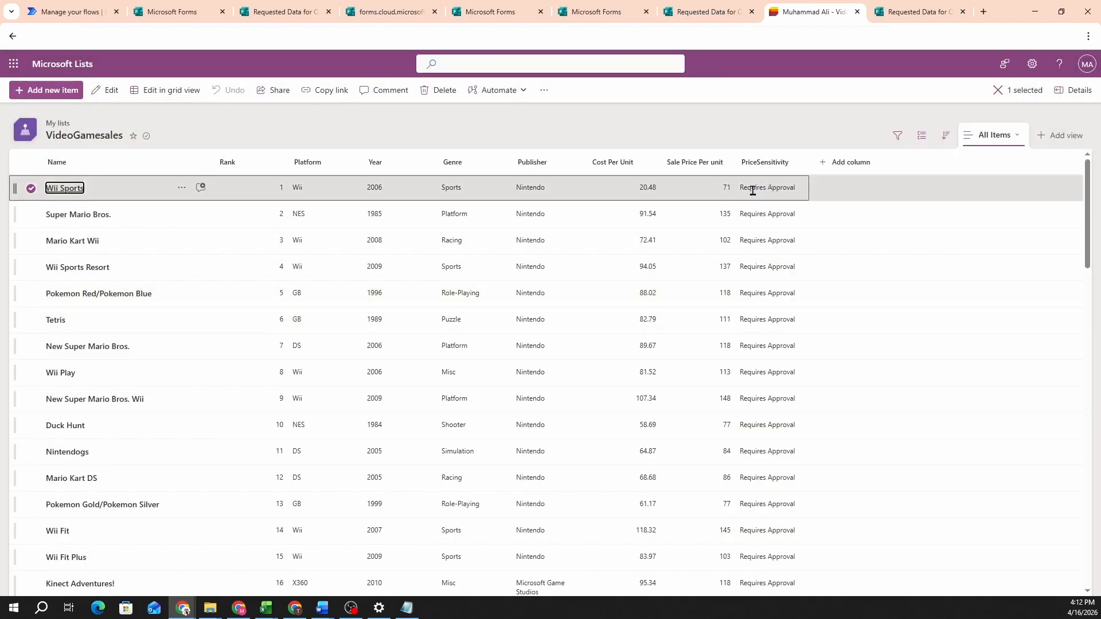
Step: Paste Wii Sports as the Name of Product and submit the quotation form
click(919, 5)
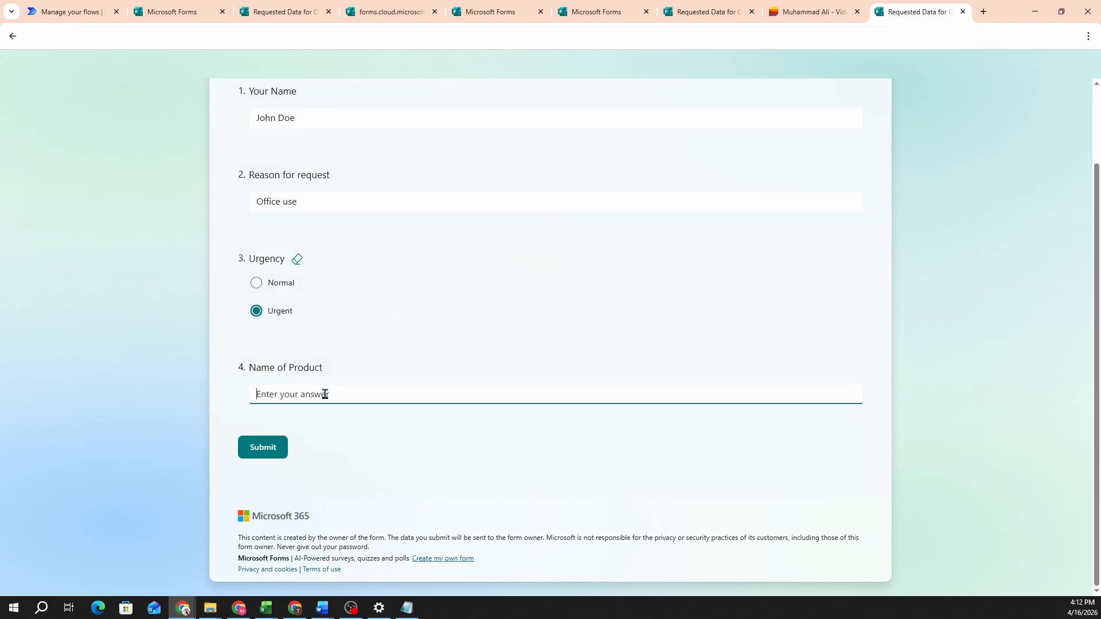
key(ctrl+v)
click(277, 449)
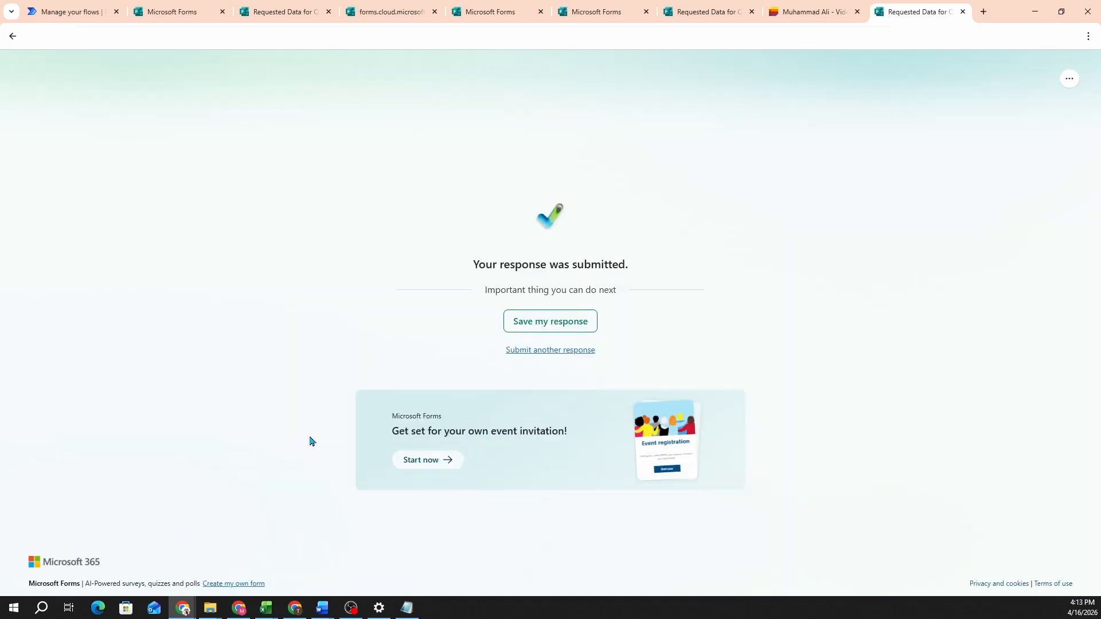
click(96, 10)
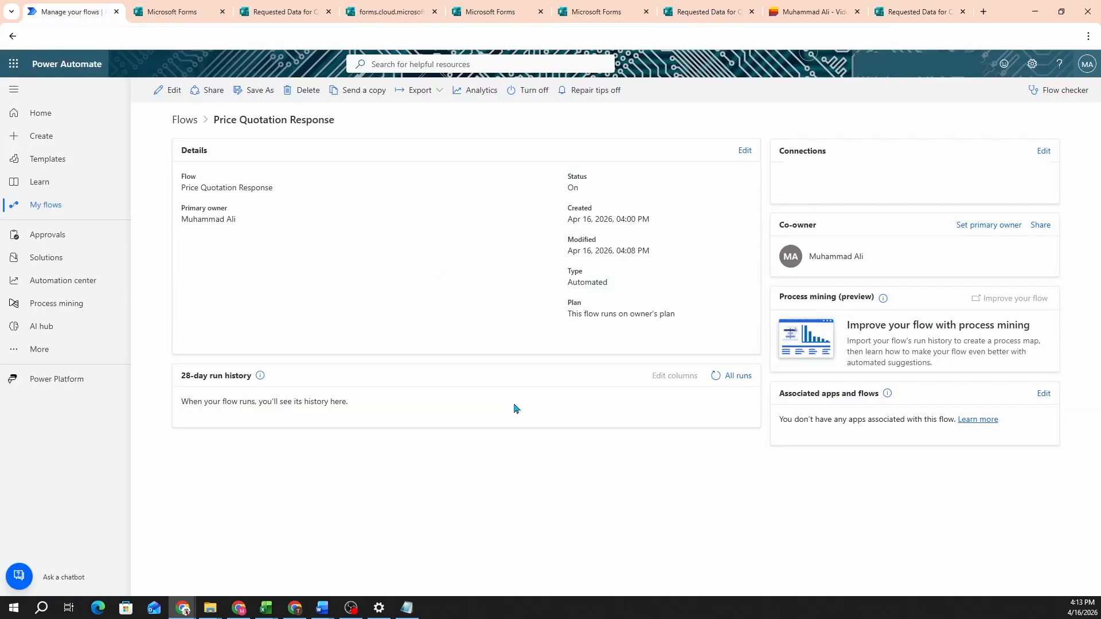
Step: Refresh the run history until the new Price Quotation Response run appears, then open it
click(716, 377)
click(716, 377)
click(716, 378)
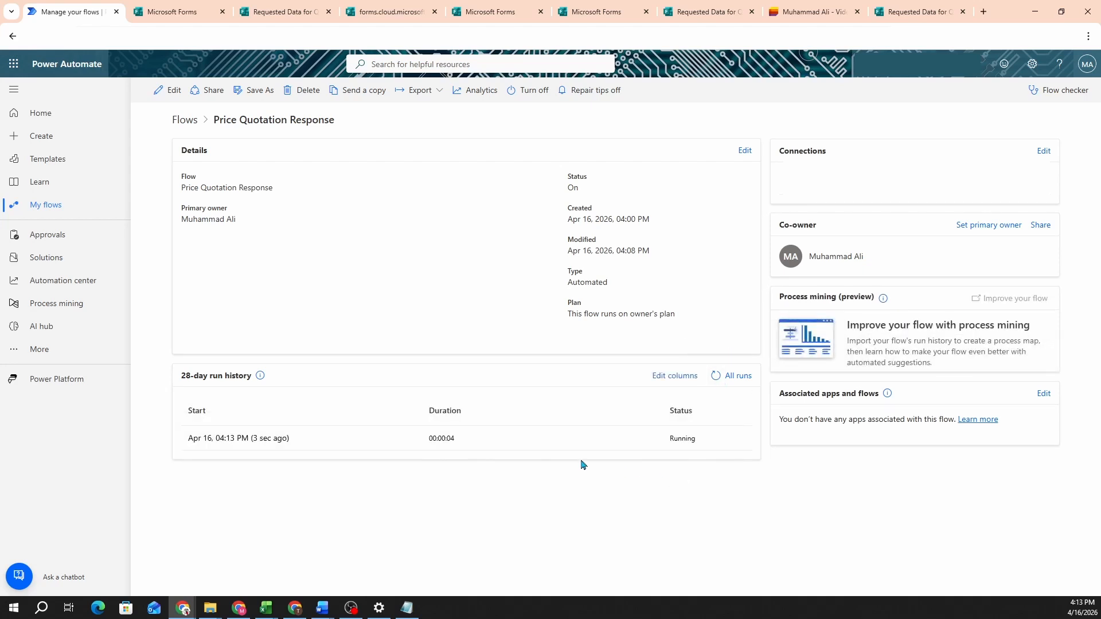
click(716, 376)
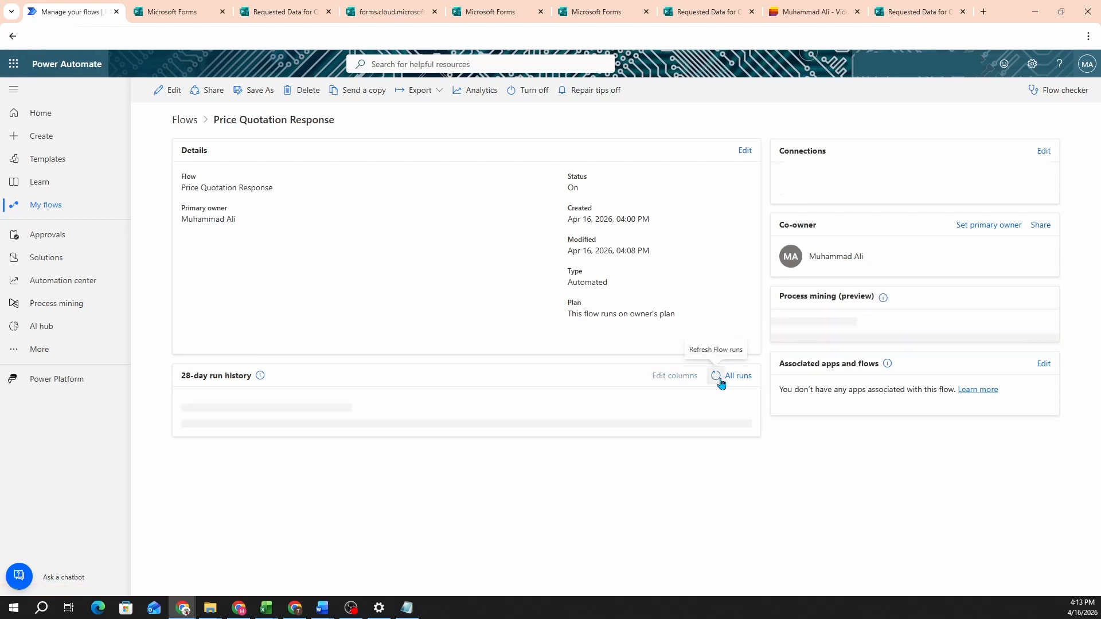
click(281, 440)
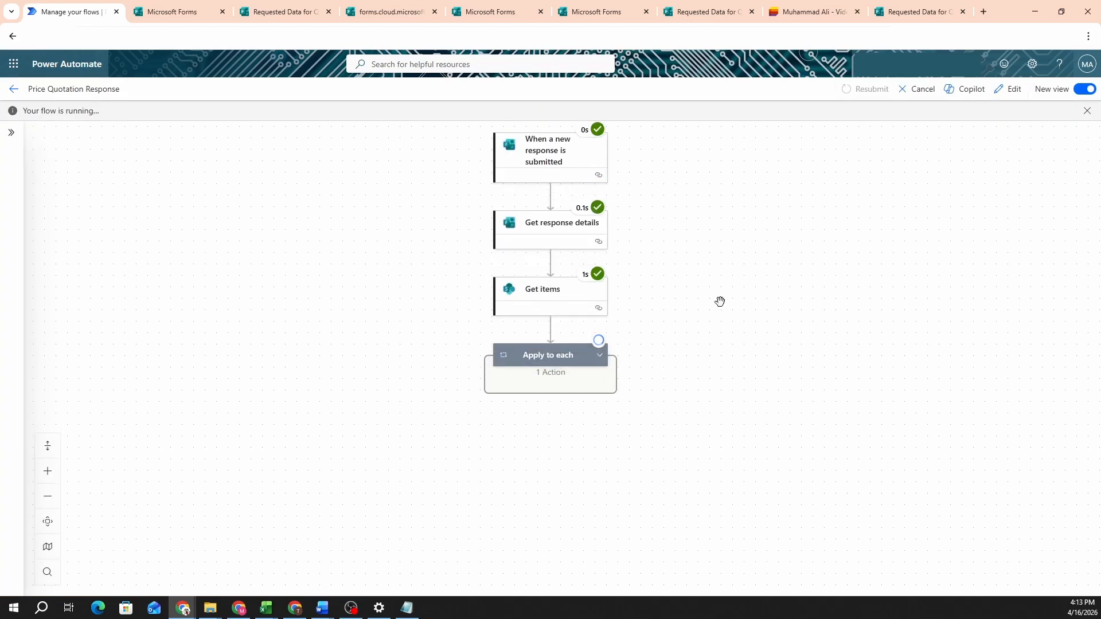
Step: Expand Apply to each and the Condition to confirm the run waits at the approval
click(599, 355)
click(599, 429)
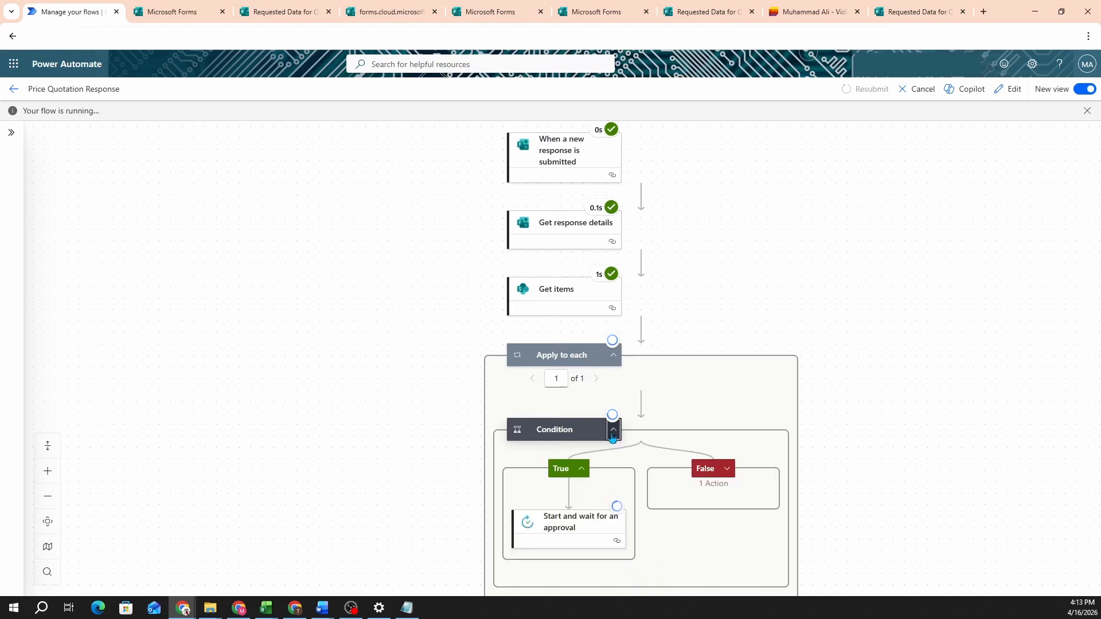
scroll(519, 333, down, 1)
click(624, 326)
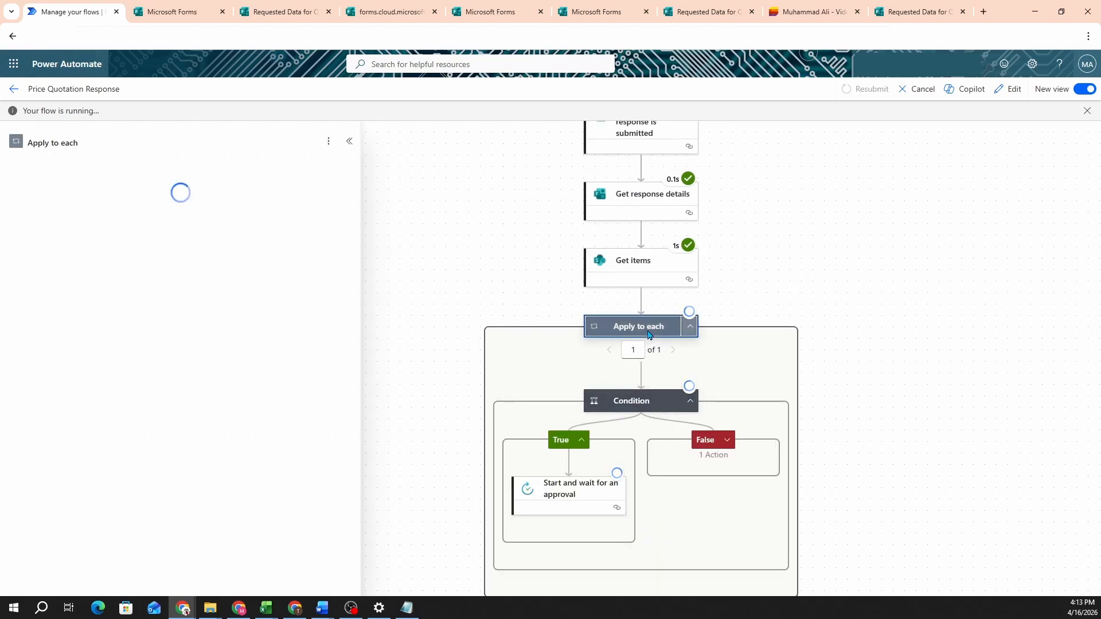
click(450, 285)
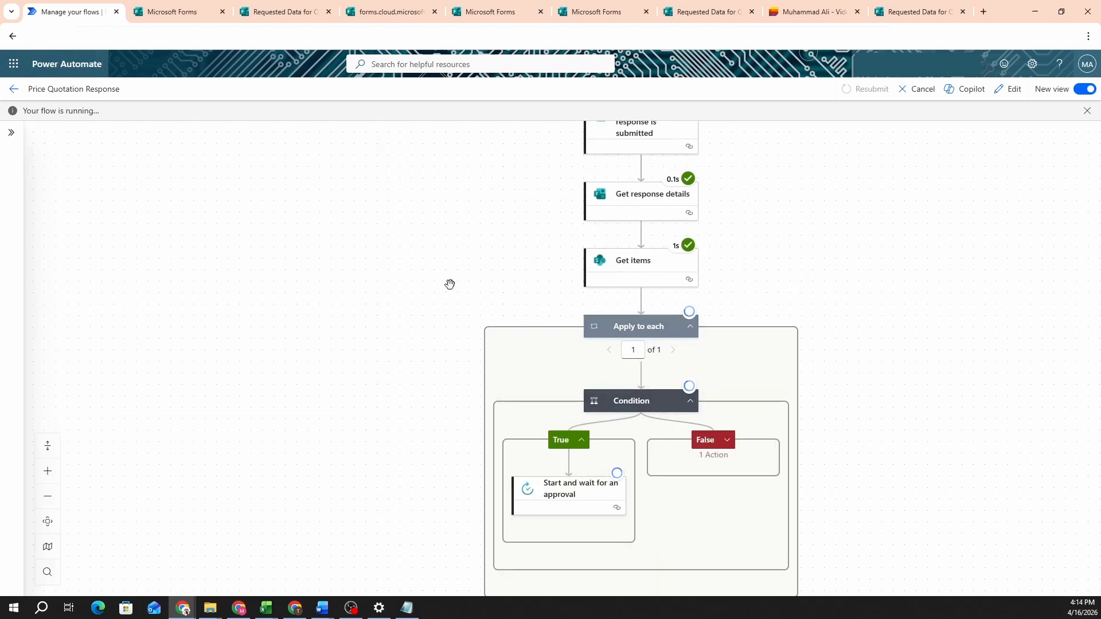
click(14, 90)
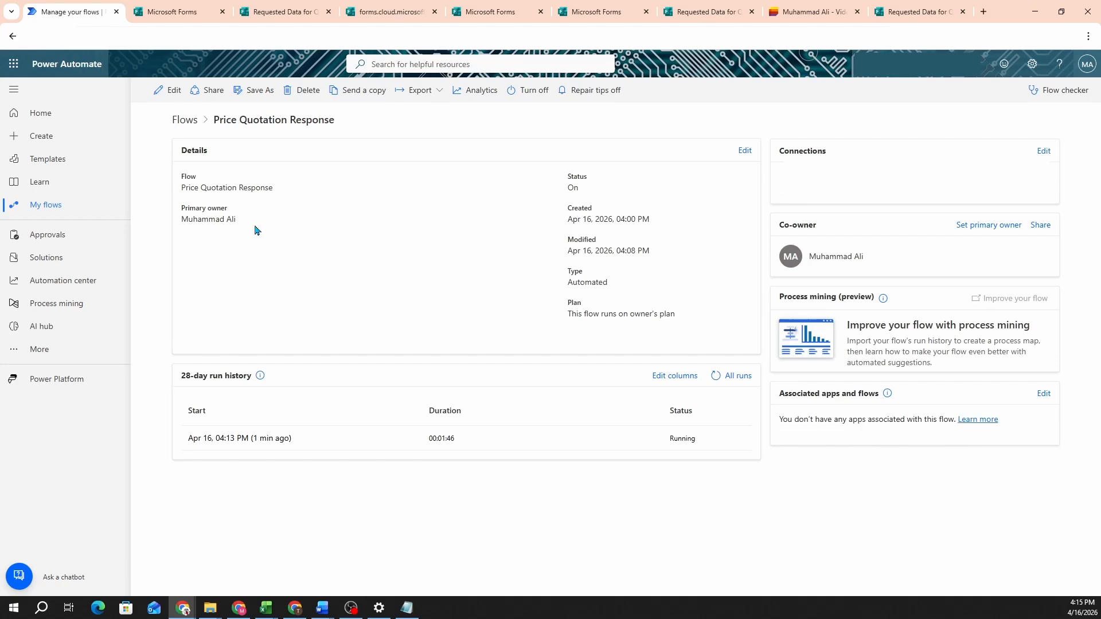
Step: Approve the 'Approval for Price sharing' request in Approvals and return to the flow
click(63, 236)
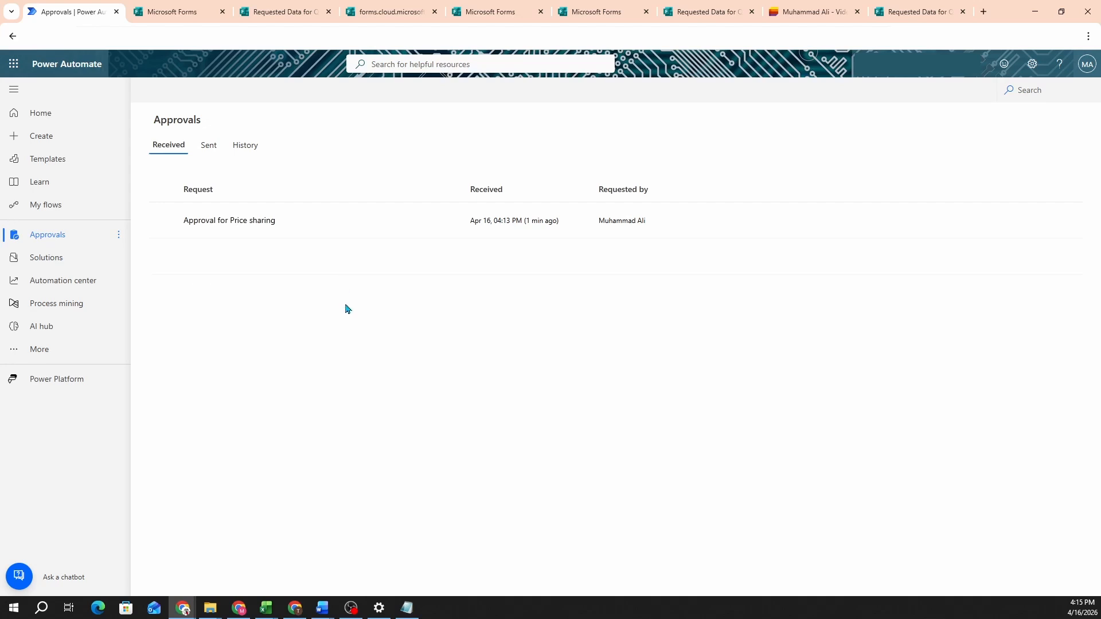
click(406, 221)
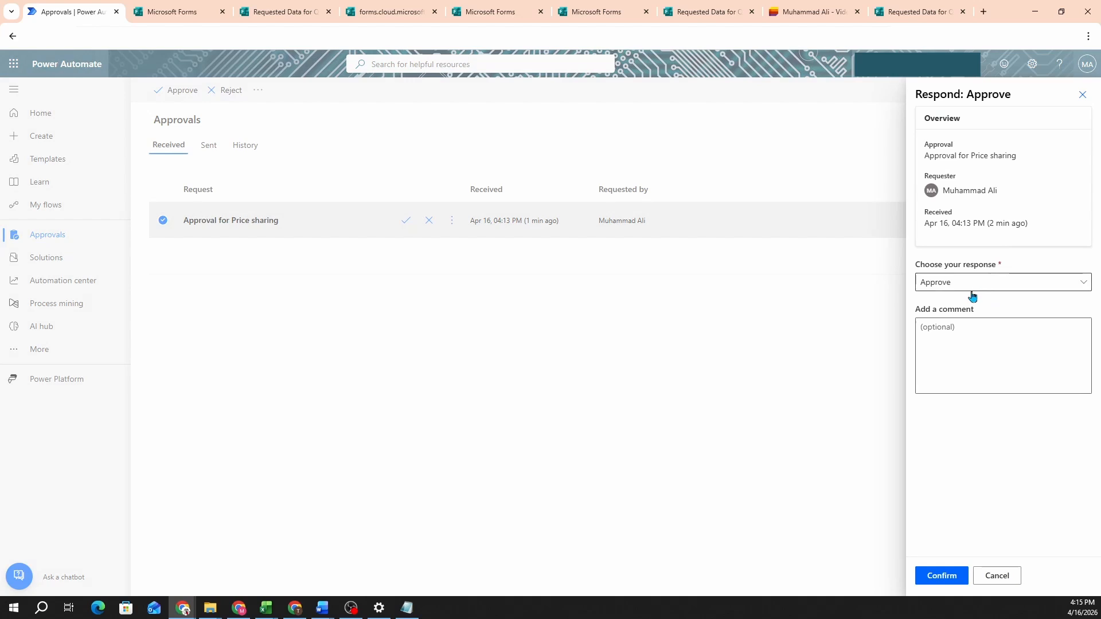
click(940, 576)
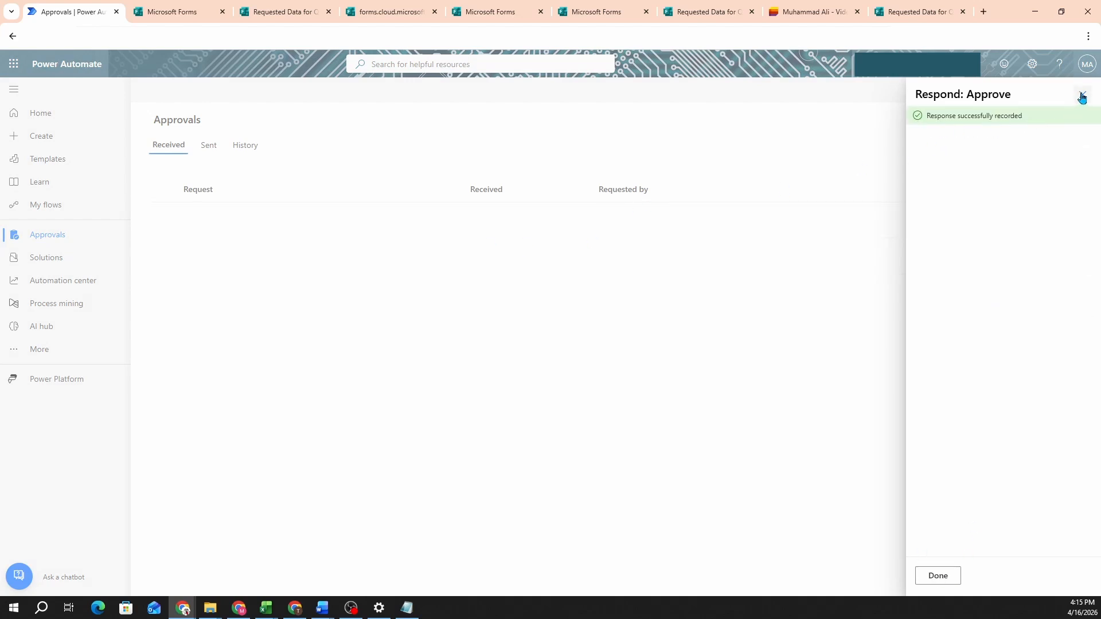
click(939, 576)
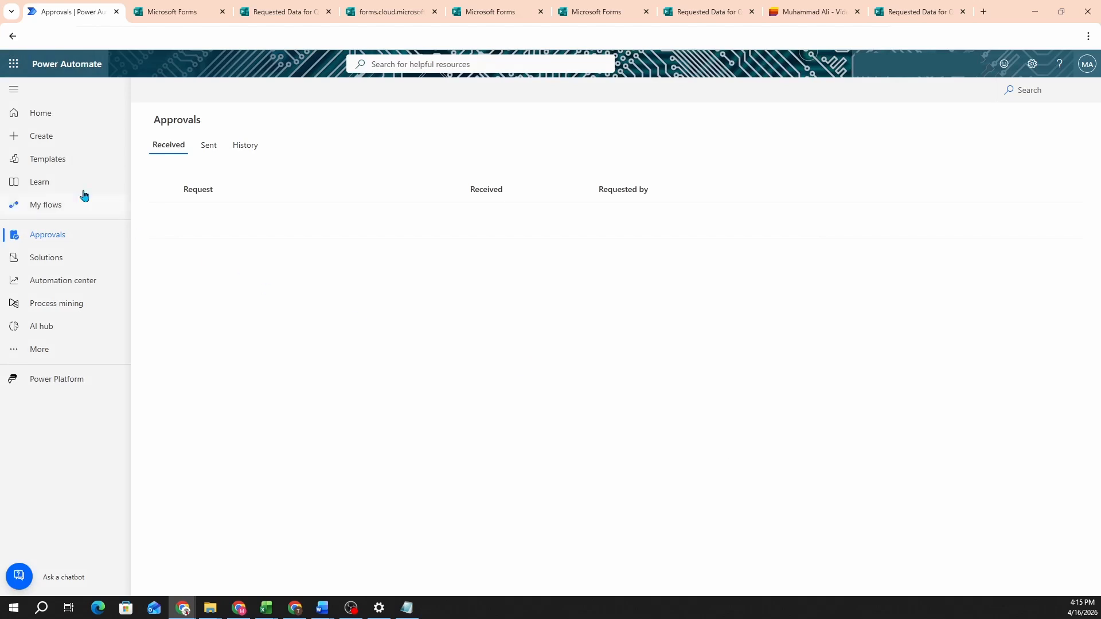
click(55, 118)
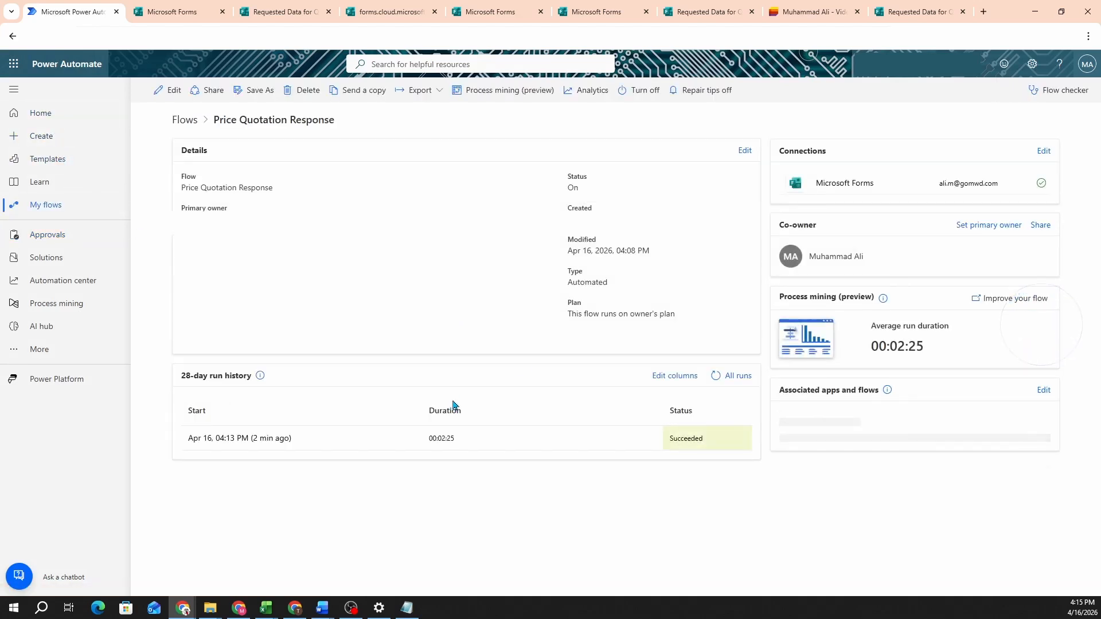
Step: Open the succeeded flow run and scroll through its action details
click(264, 439)
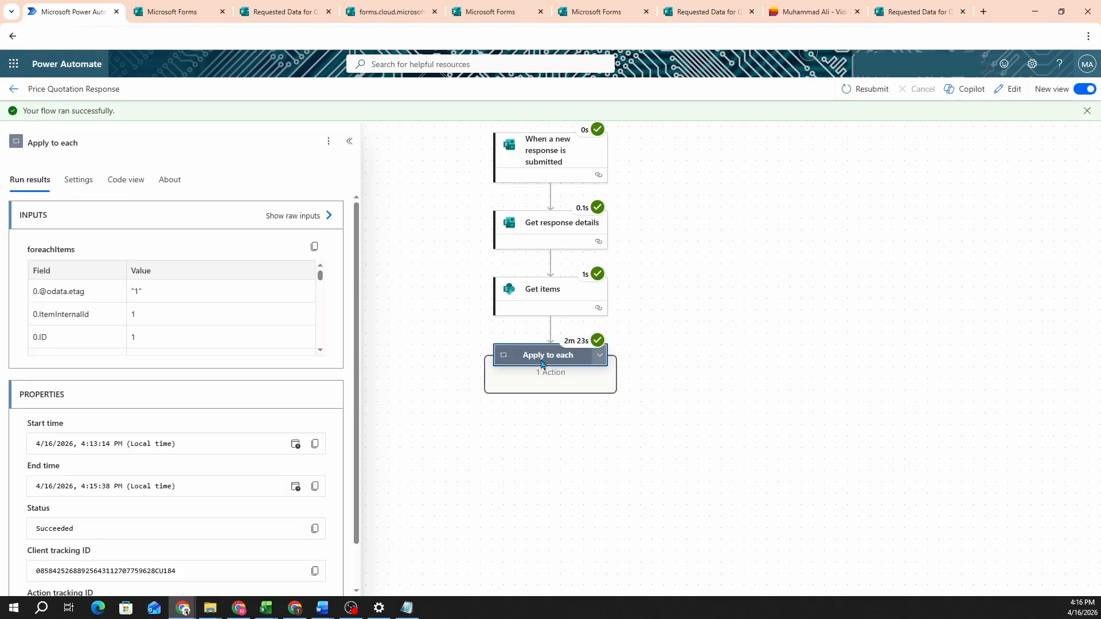
scroll(209, 350, down, 2)
scroll(200, 401, down, 1)
scroll(198, 434, up, 1)
scroll(179, 300, up, 2)
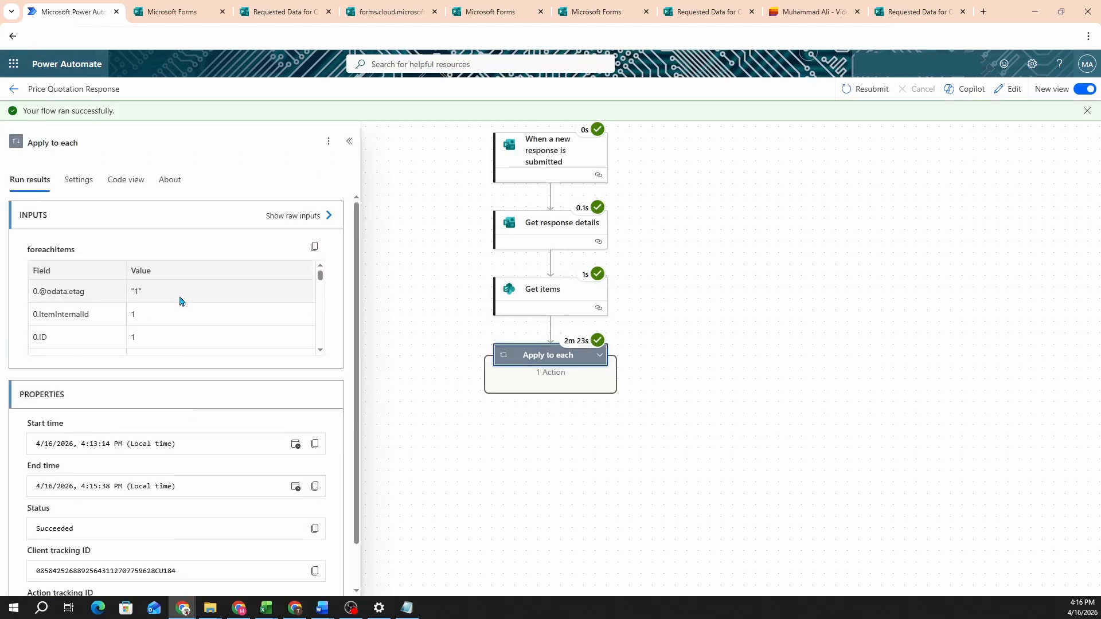
scroll(179, 300, down, 3)
scroll(180, 310, up, 3)
scroll(180, 310, down, 2)
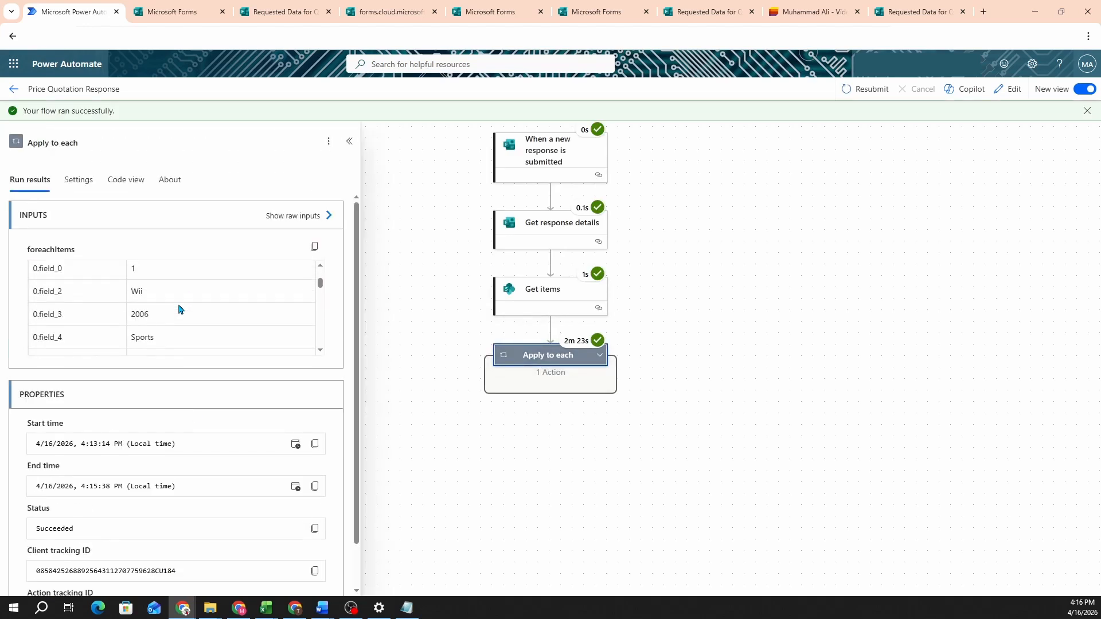
scroll(179, 310, up, 1)
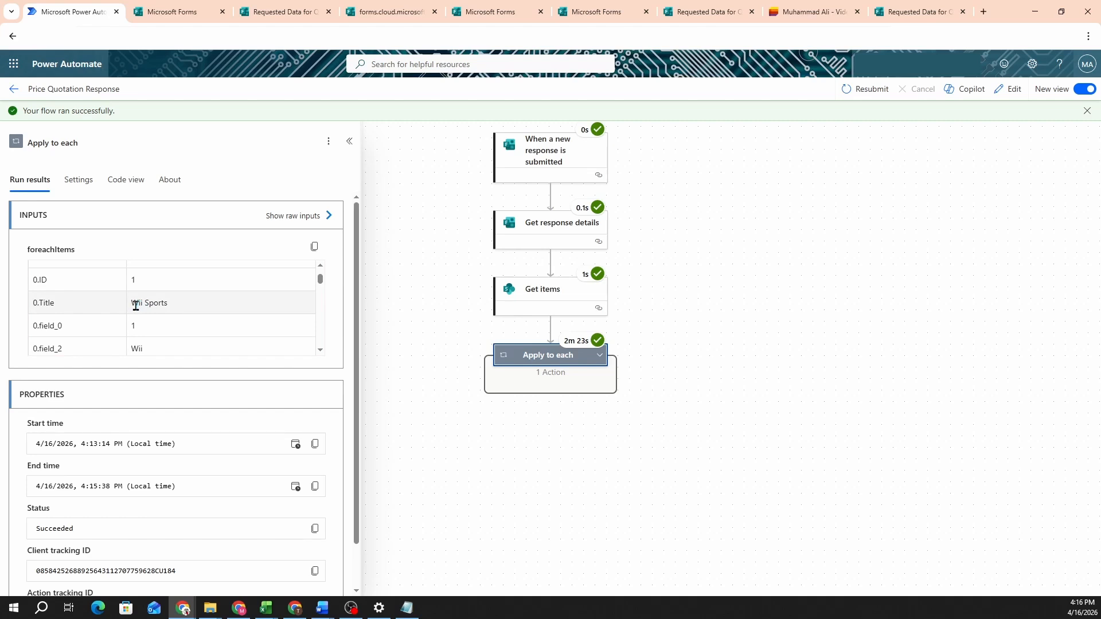
Step: Highlight PriceSensitivity 'Requires Approval' in the Apply to each loop inputs
drag(136, 306, 167, 304)
scroll(203, 313, down, 2)
scroll(202, 313, down, 1)
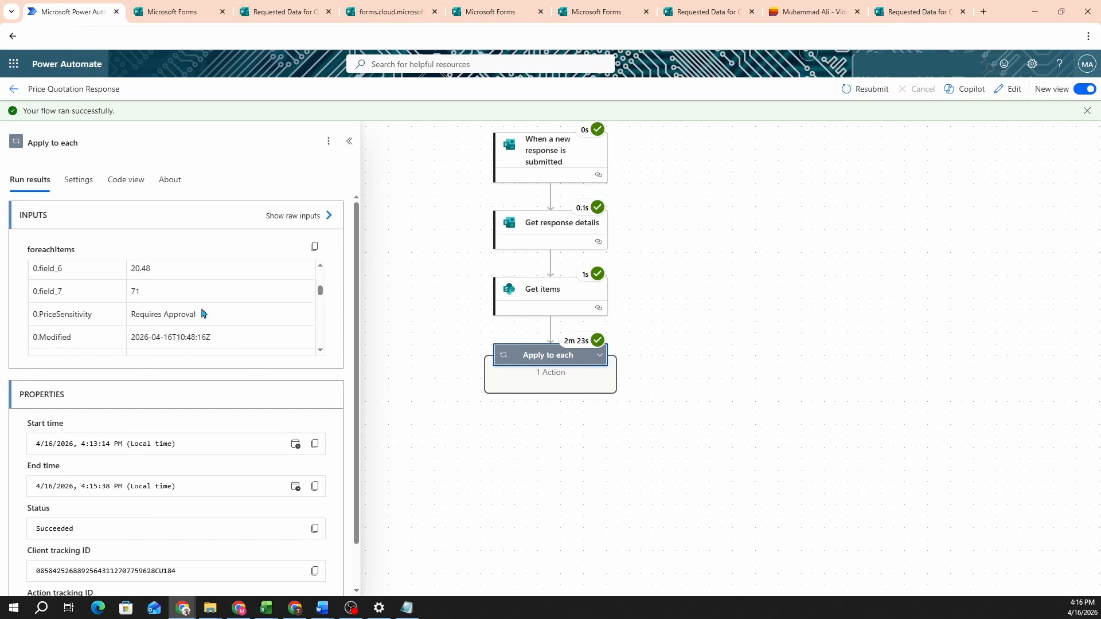
scroll(179, 315, up, 1)
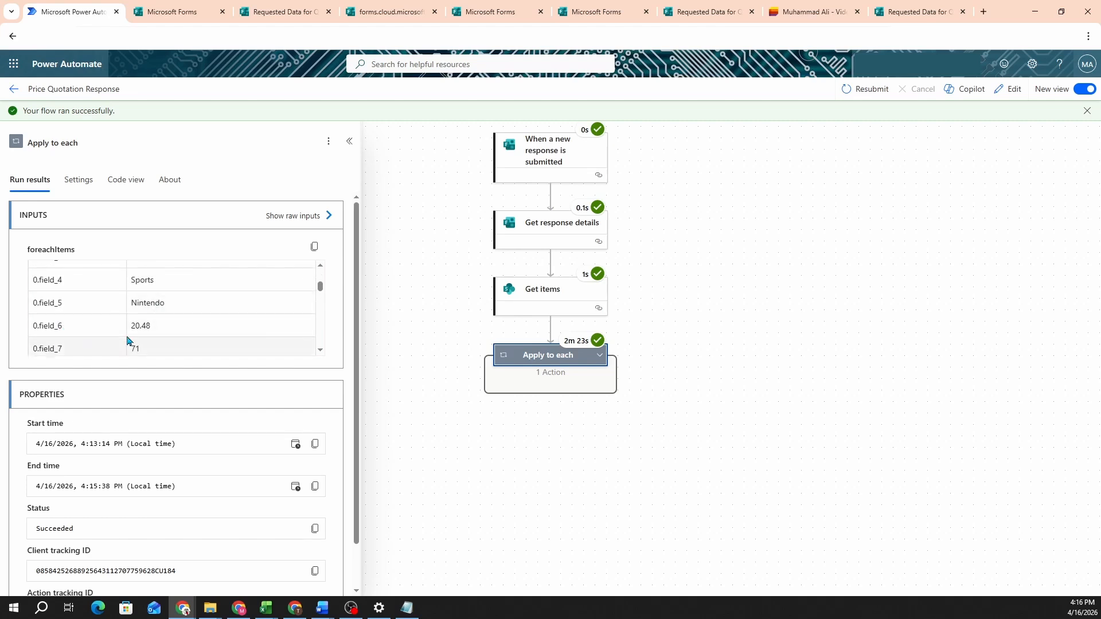
scroll(142, 321, down, 1)
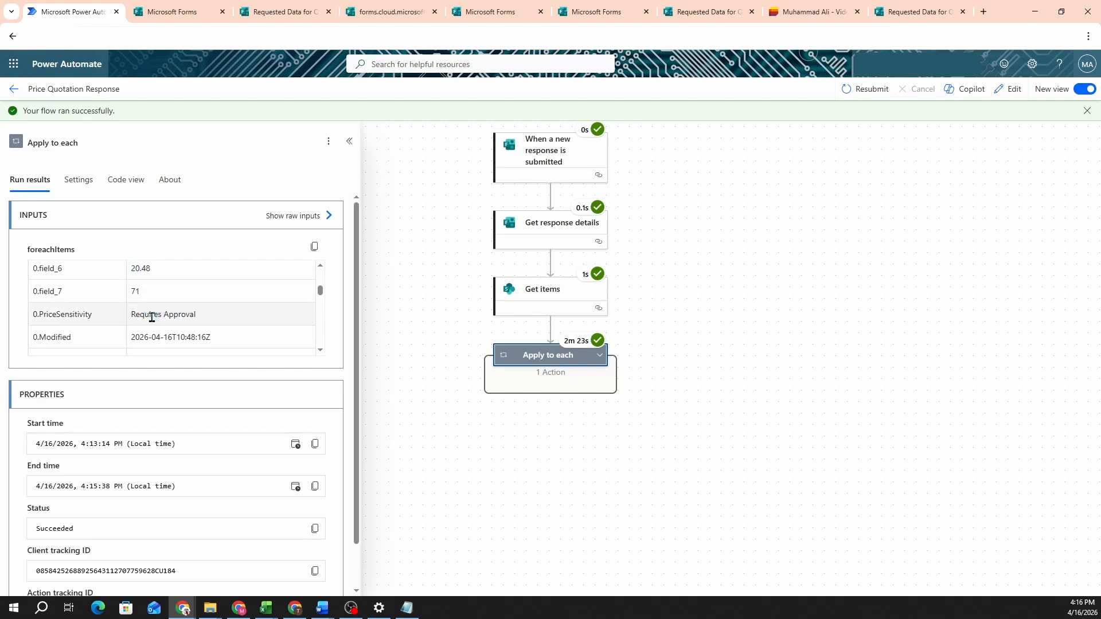
drag(146, 317, 178, 317)
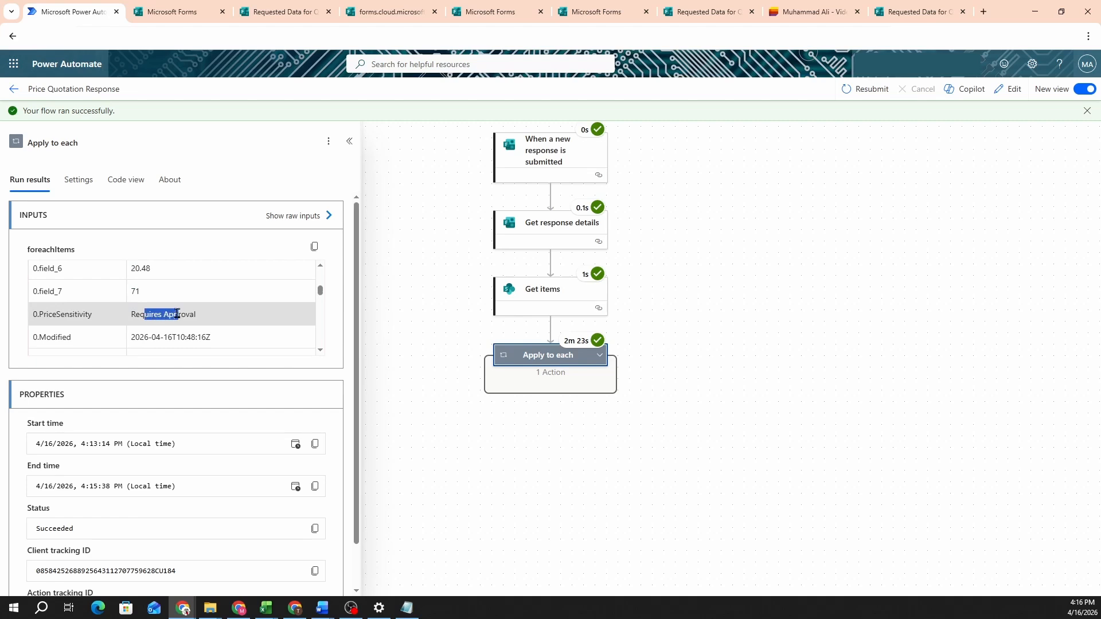
scroll(228, 319, up, 3)
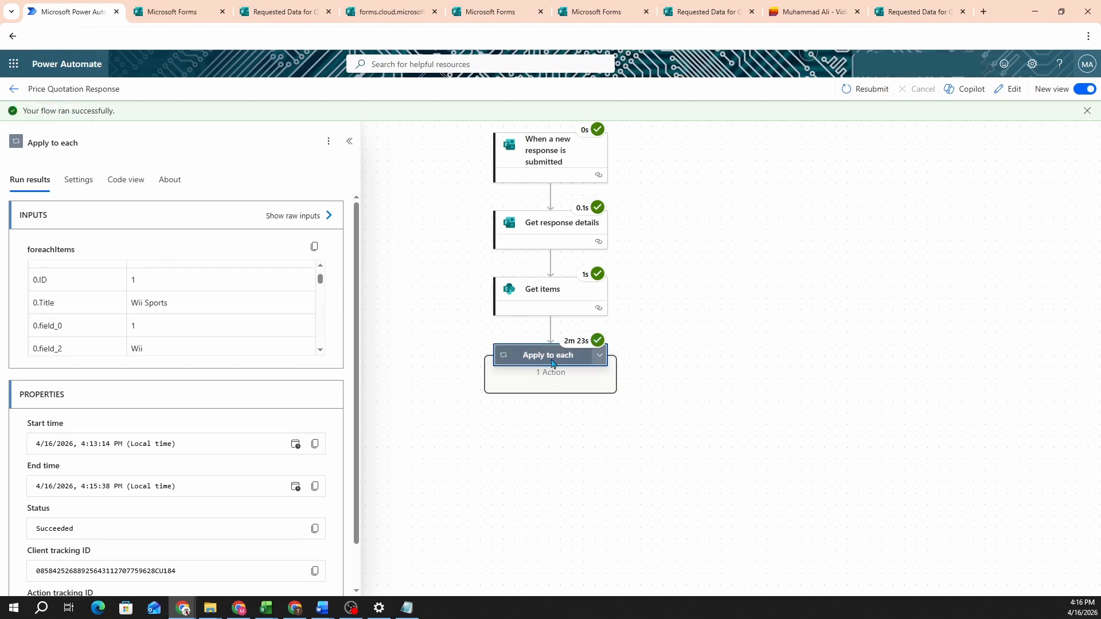
Step: Start a new quotation request form response and enter the requester's name
click(813, 7)
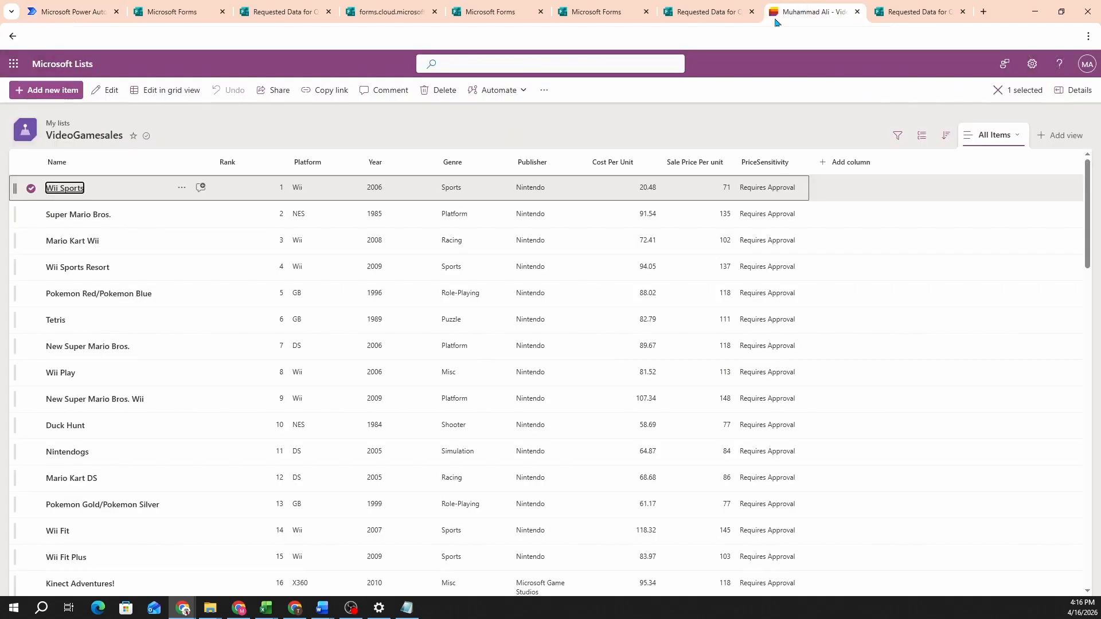
scroll(545, 285, down, 9)
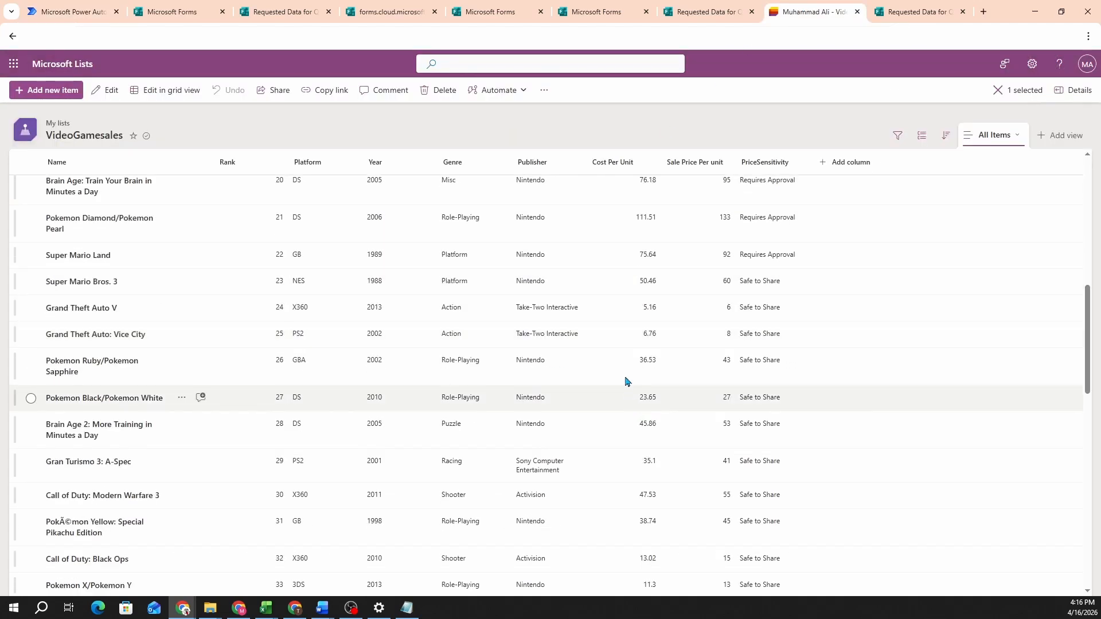
click(933, 8)
click(550, 319)
click(329, 210)
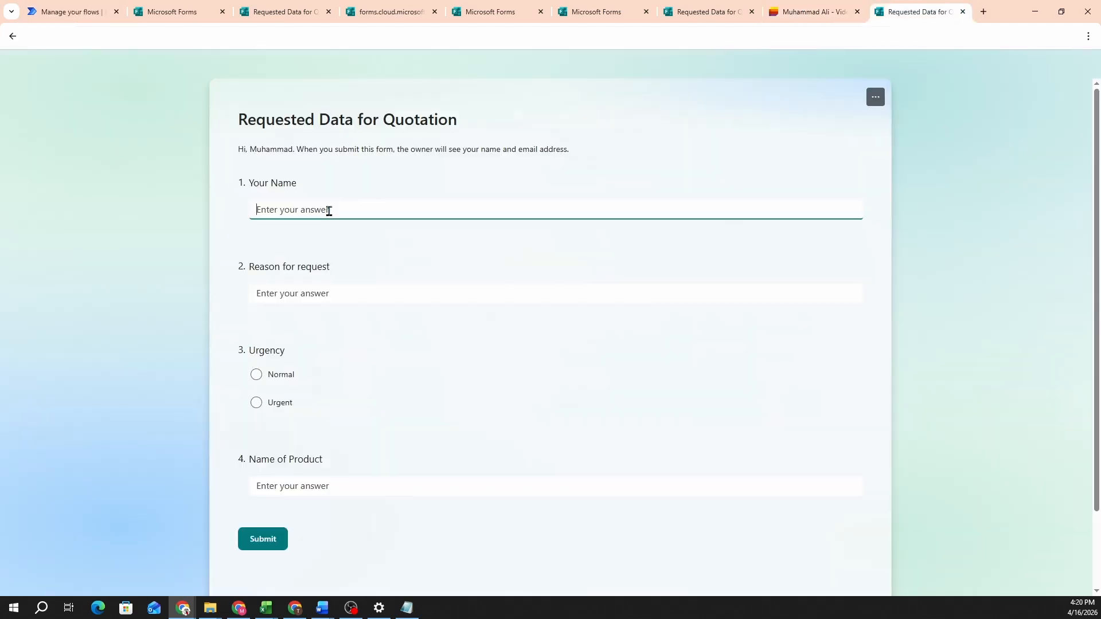
text(J)
text(ohn Doe2)
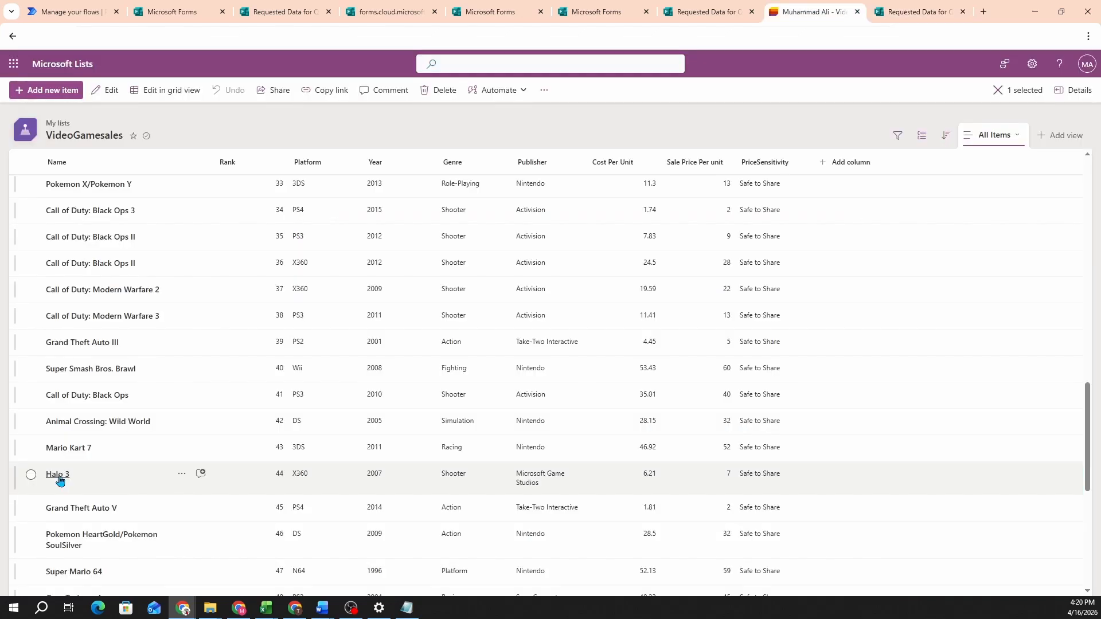
Step: Copy 'Halo 3' from the list item into Name of Product and submit the form
click(59, 477)
click(291, 236)
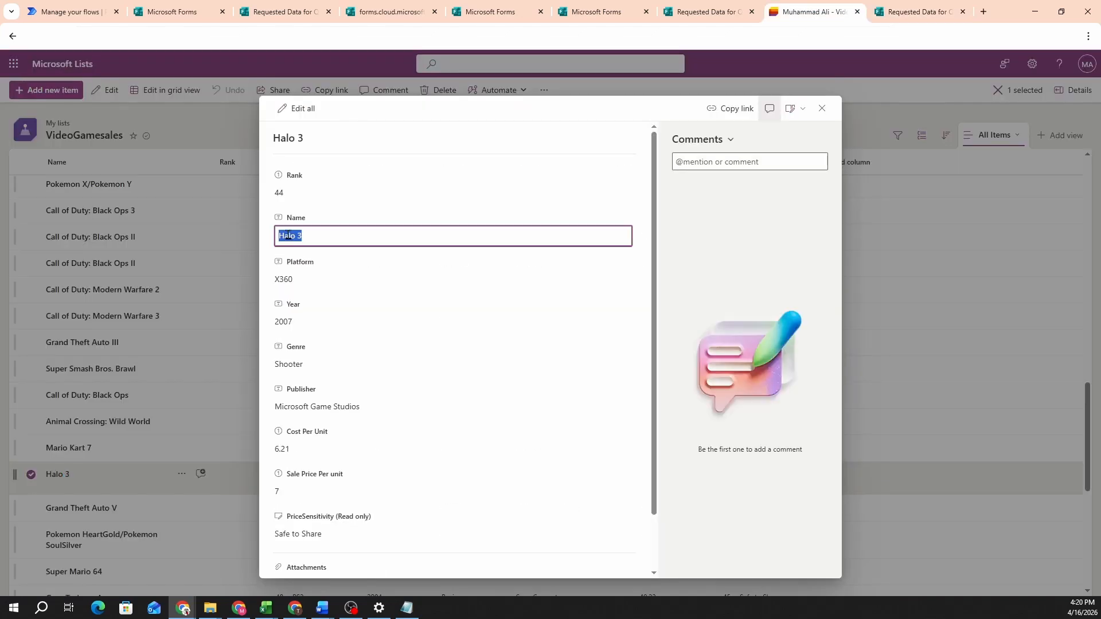
key(Escape)
click(922, 6)
click(263, 539)
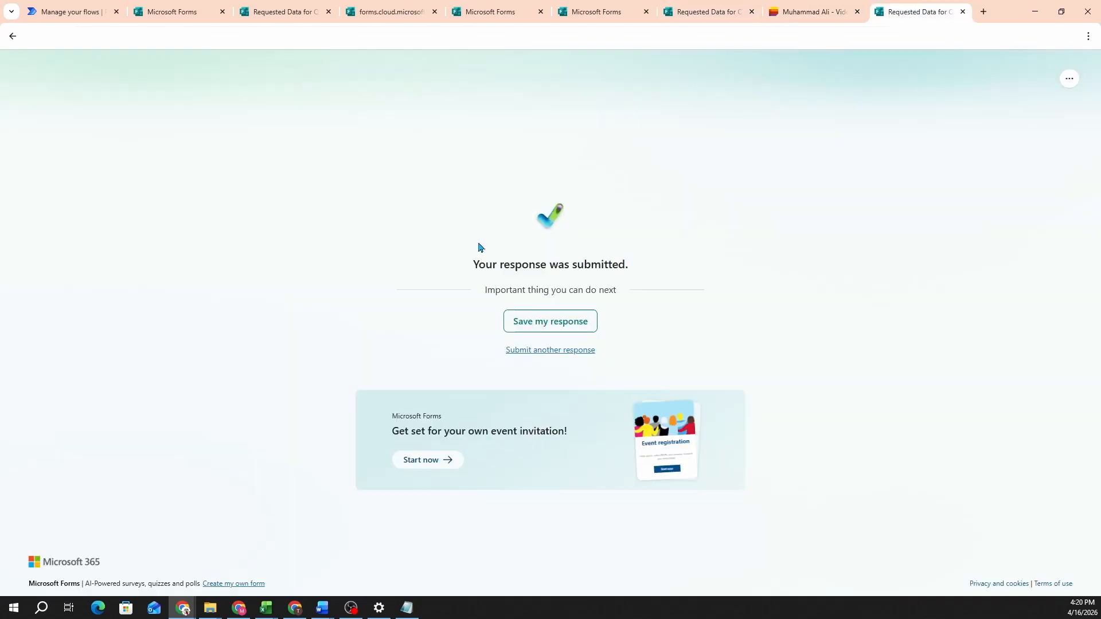
click(92, 7)
Step: Open the new 04:21 PM run and expand the Condition's False branch
click(715, 395)
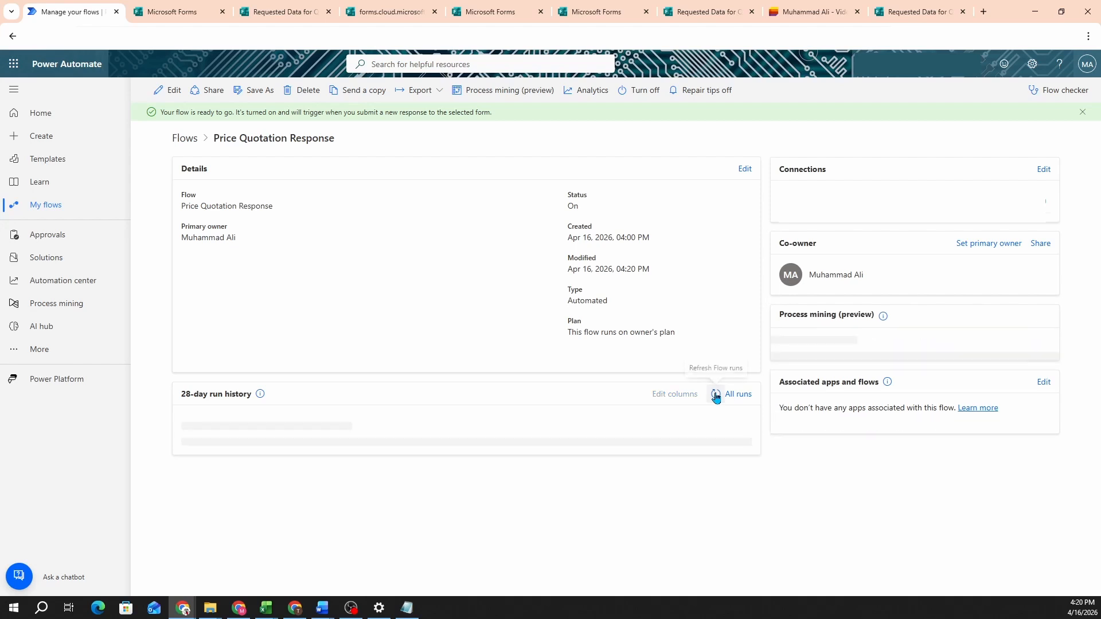
click(715, 394)
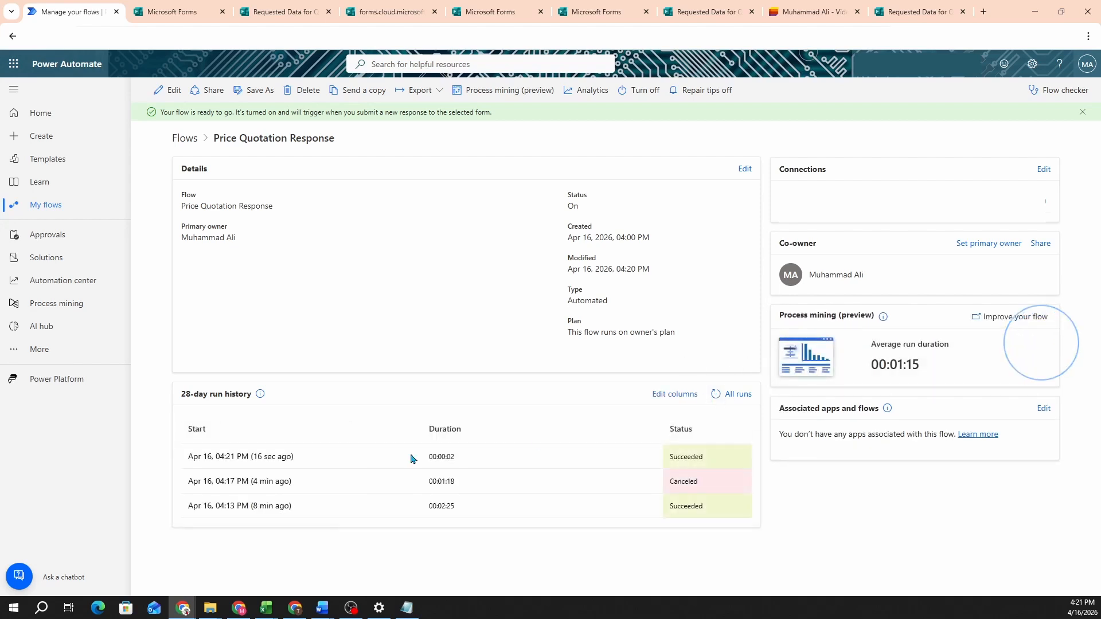
click(284, 456)
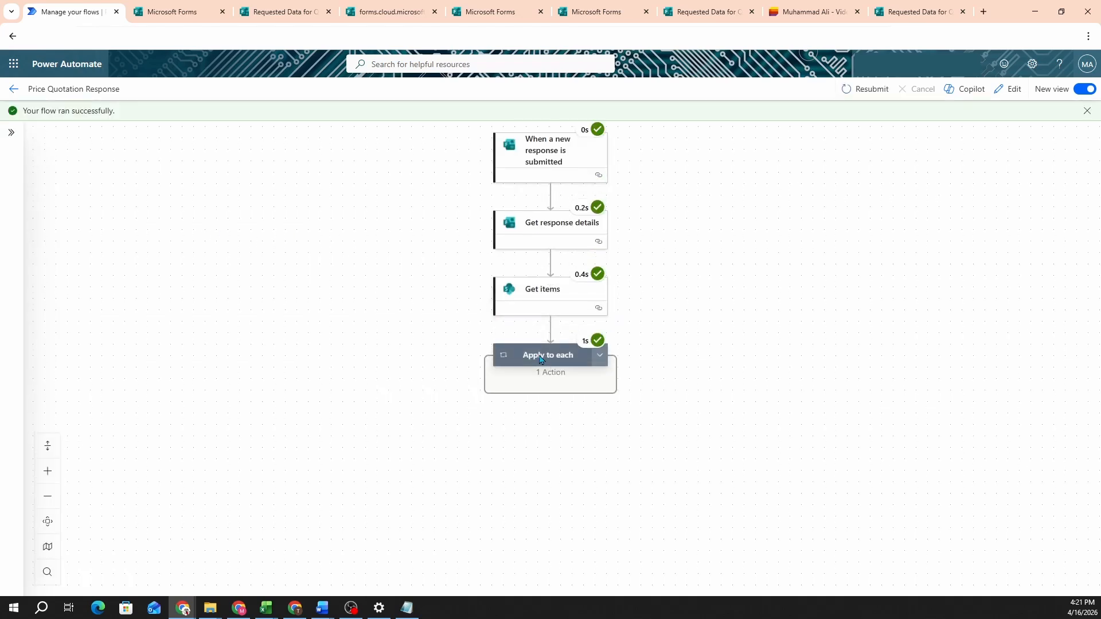
click(594, 359)
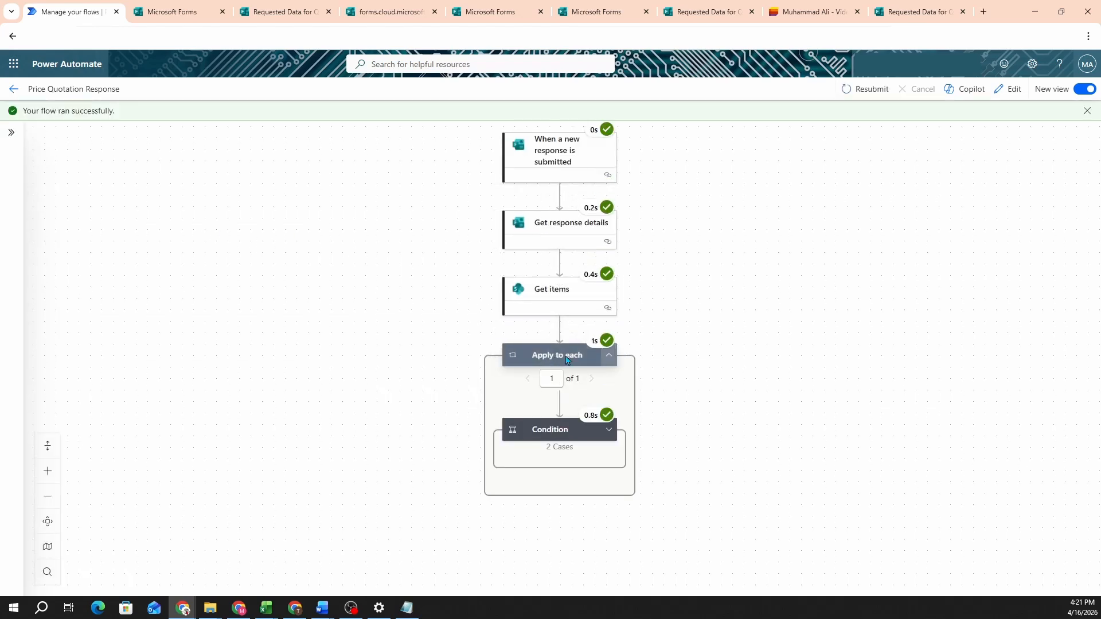
click(560, 344)
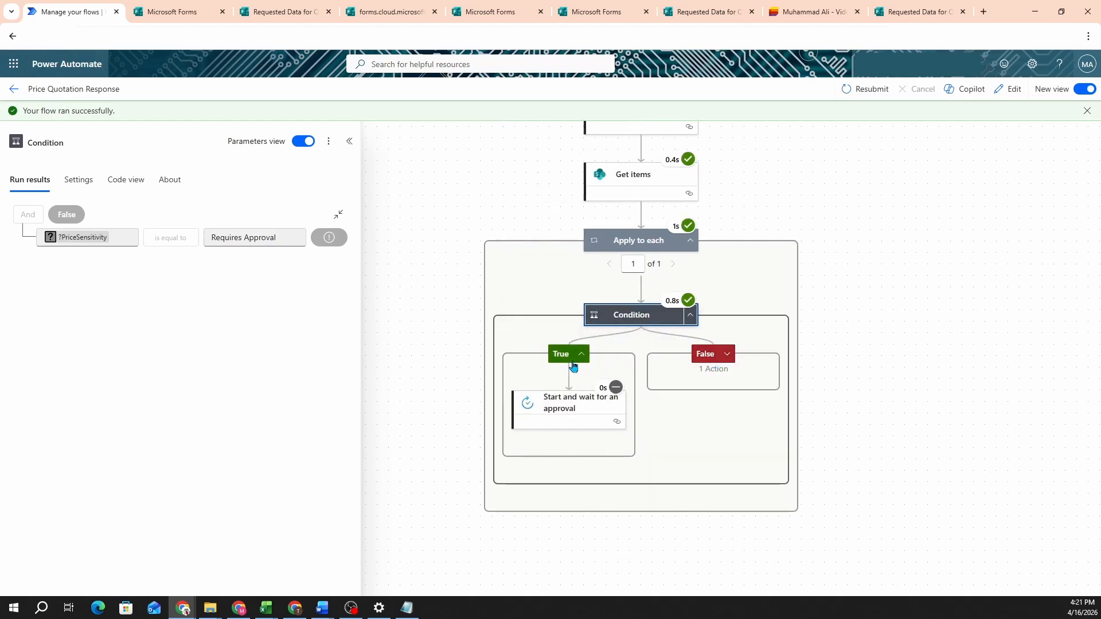
click(727, 354)
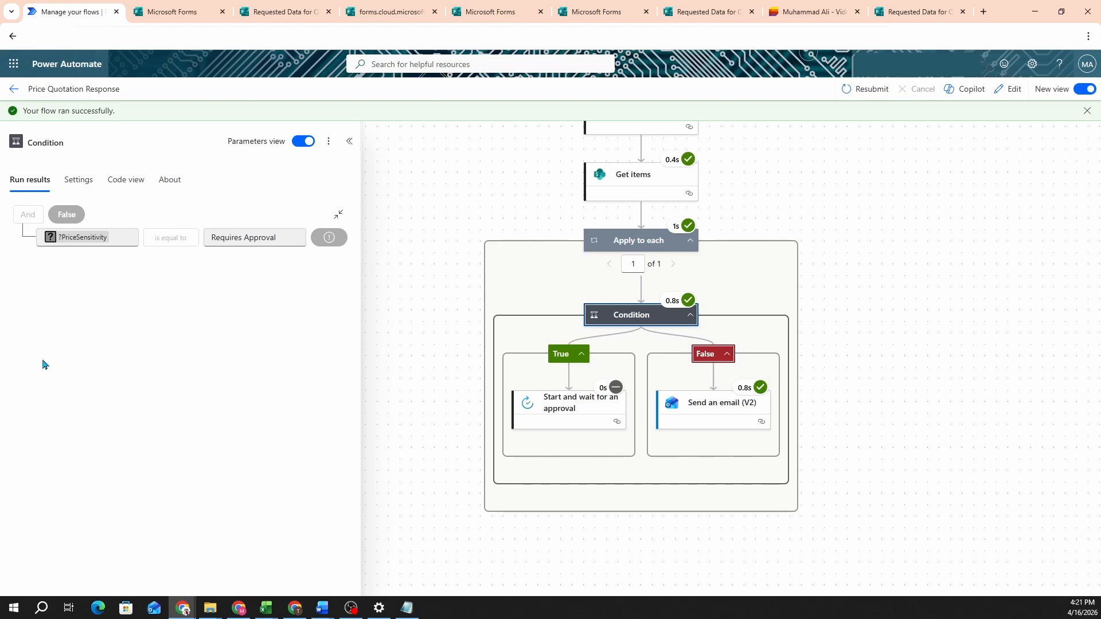
Step: Confirm the Halo 3 price email showing $7 arrived in Outlook
key(alt+Tab)
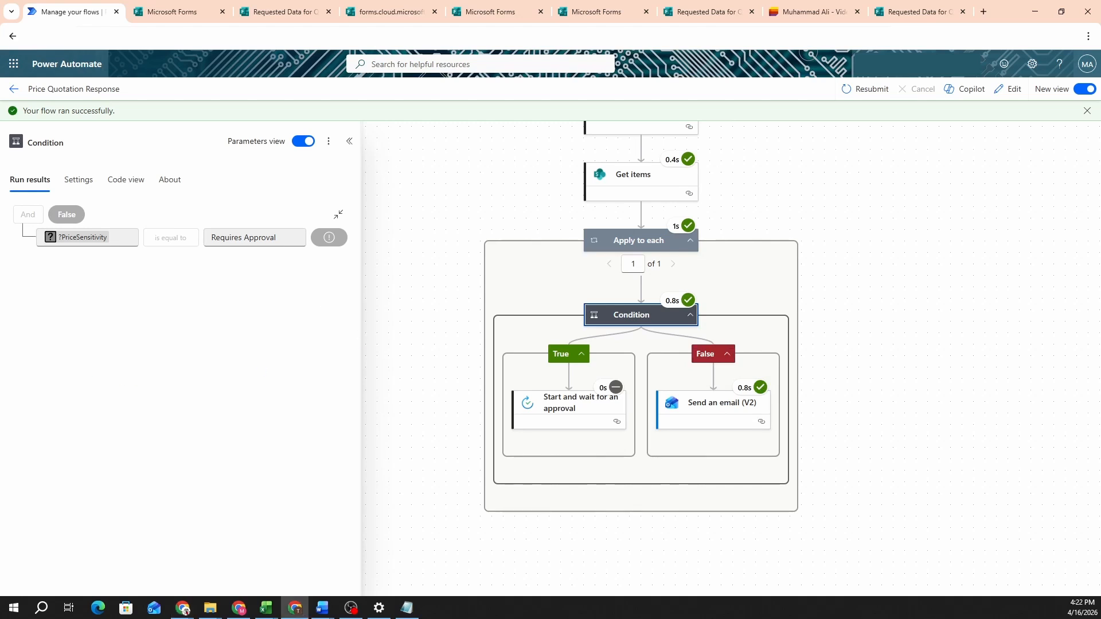
key(alt+Tab)
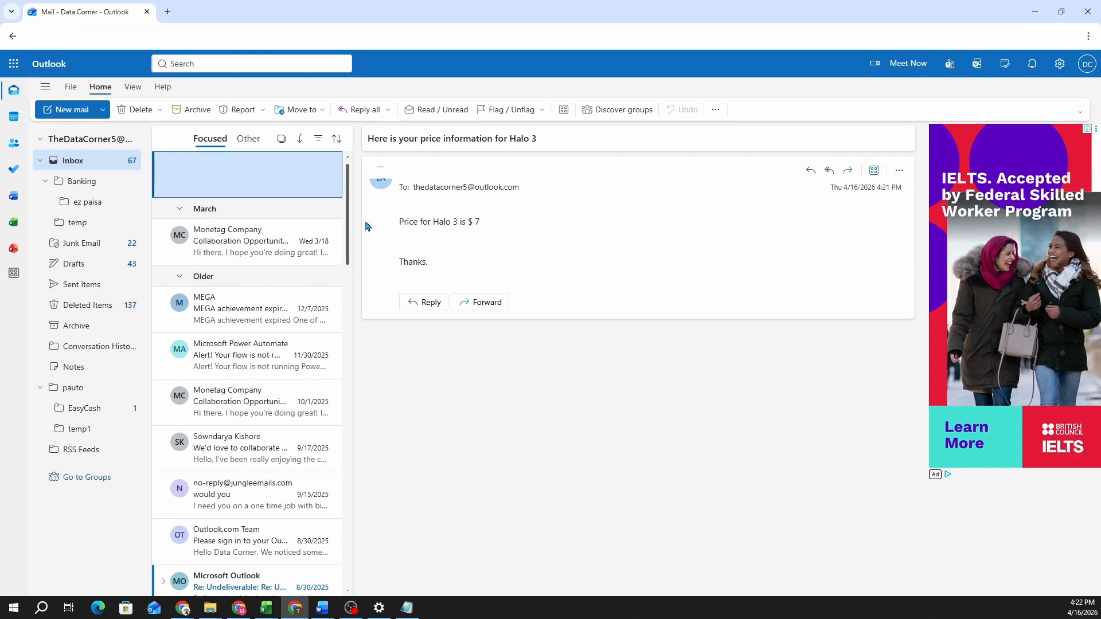
key(alt+Tab)
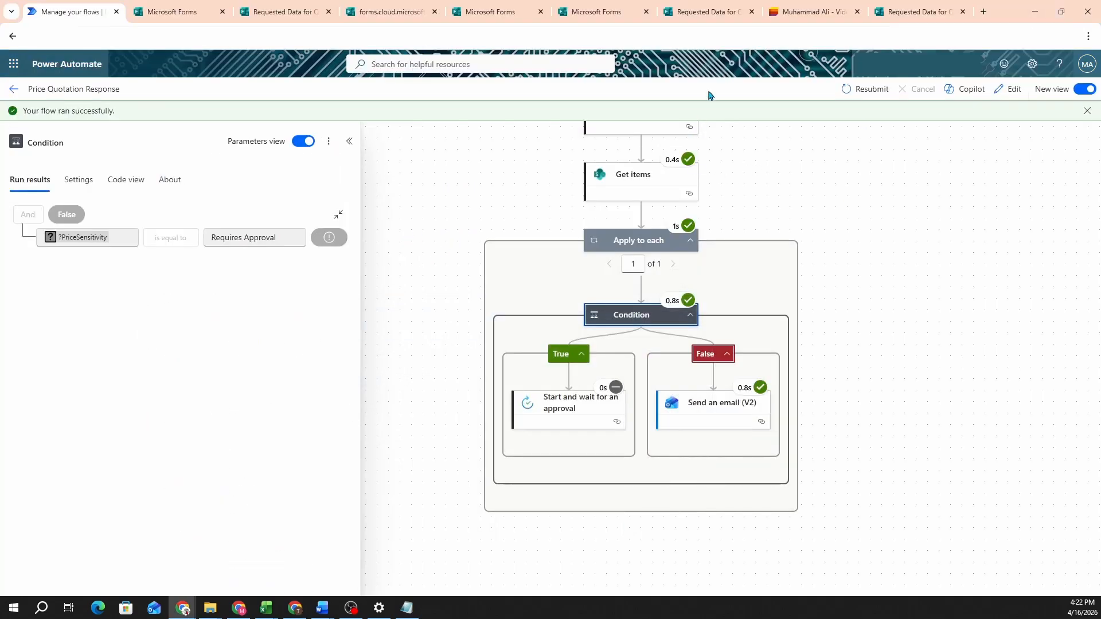
Step: Switch to the VideoGamesales list in Microsoft Lists
click(796, 11)
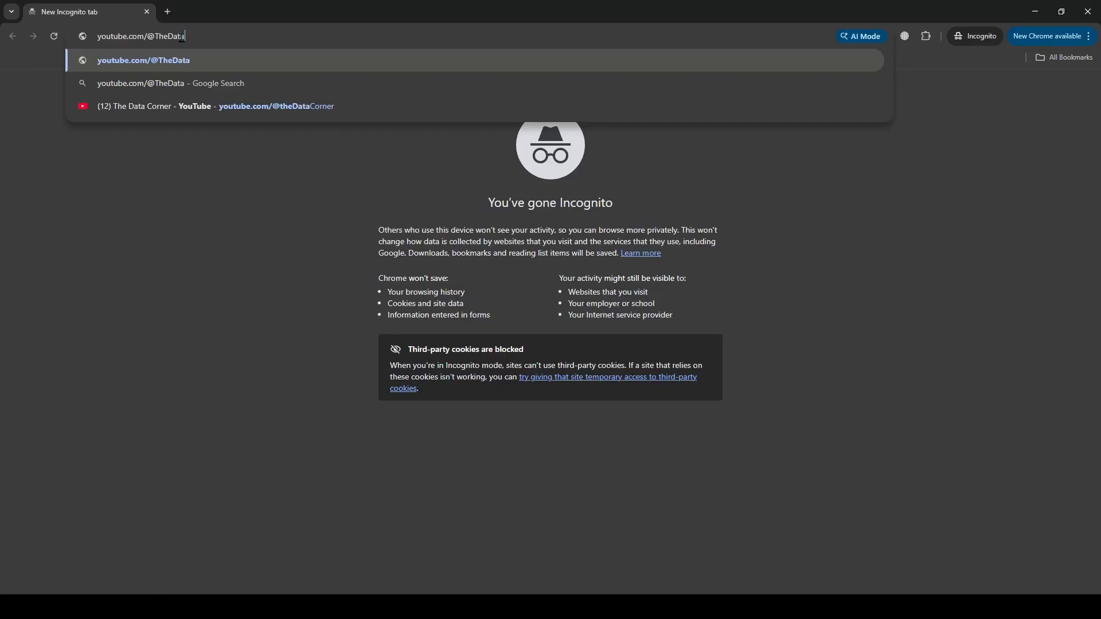
Step: Open The Data Corner channel's Microsoft Power Automate playlist of six videos
text(corner)
key(Return)
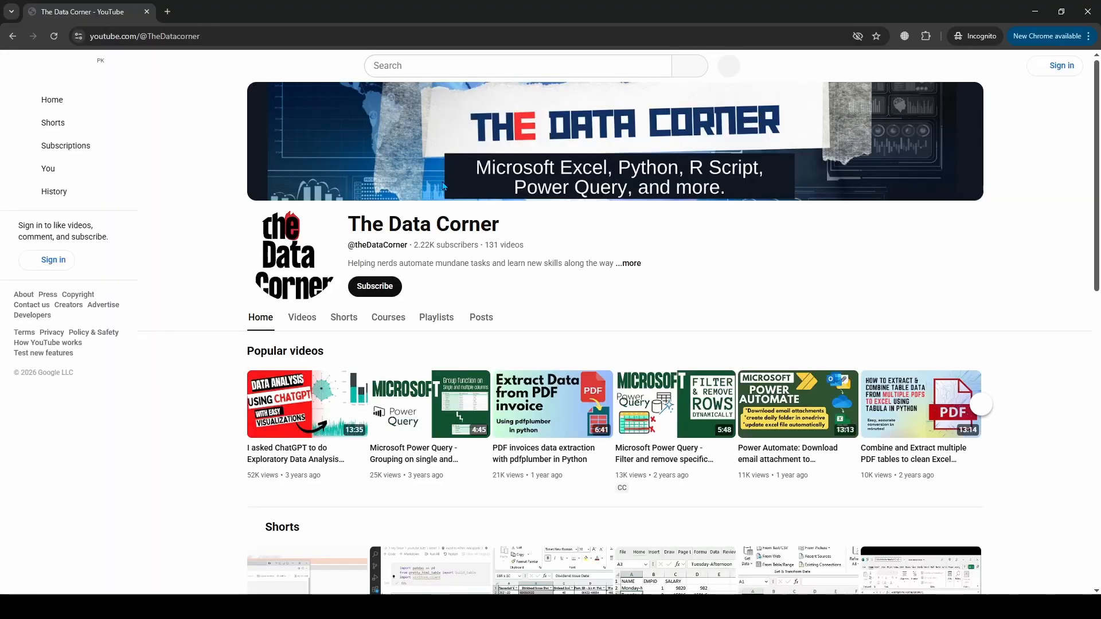
click(449, 320)
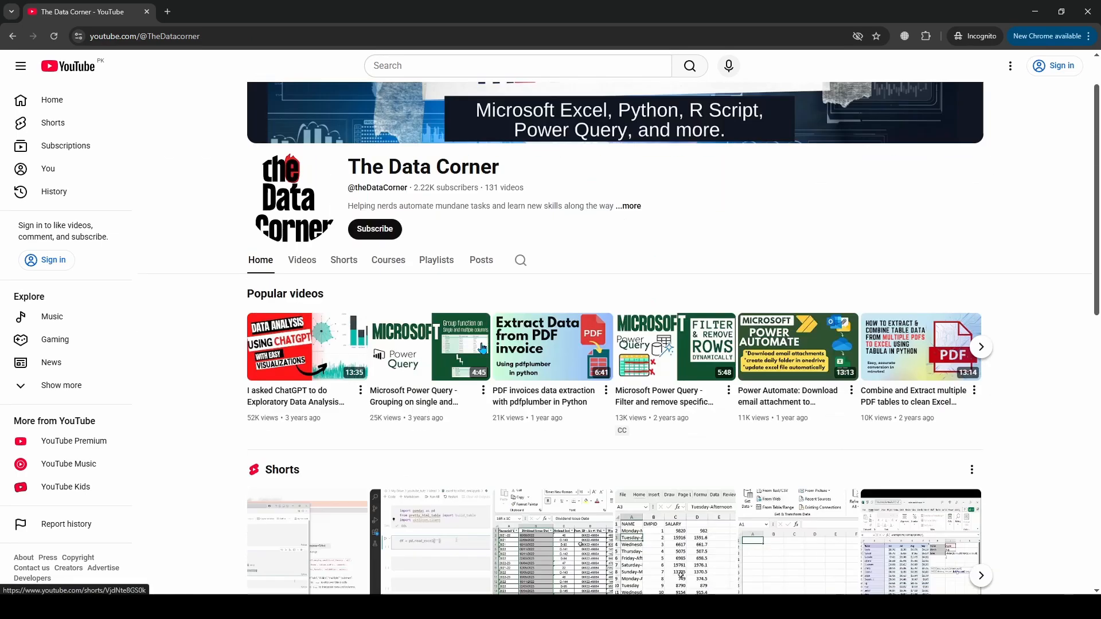
scroll(629, 261, down, 1)
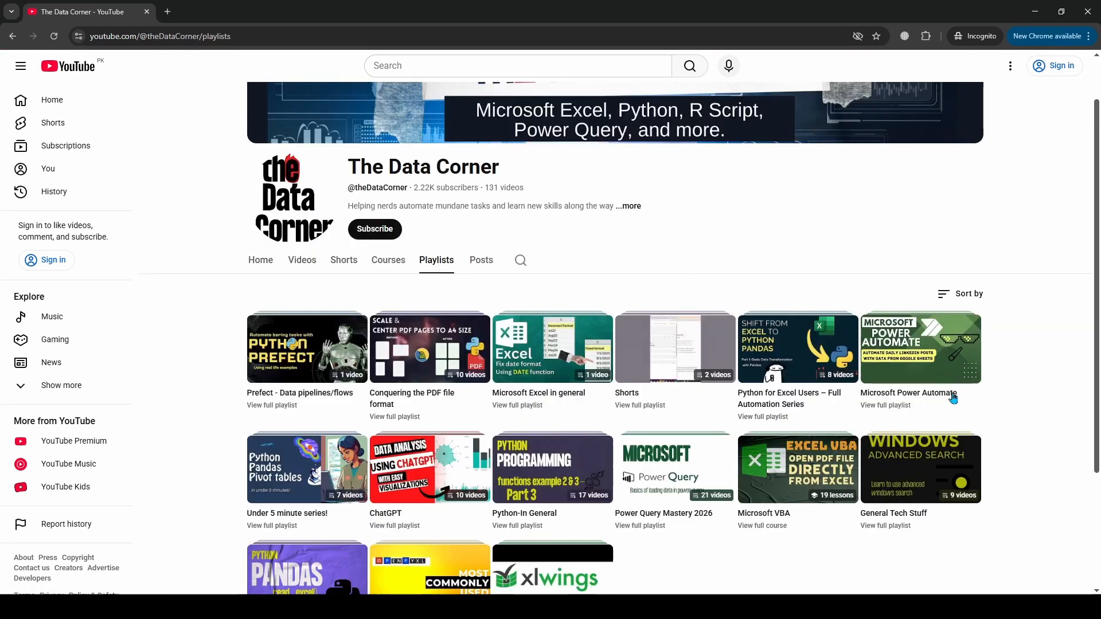
click(912, 349)
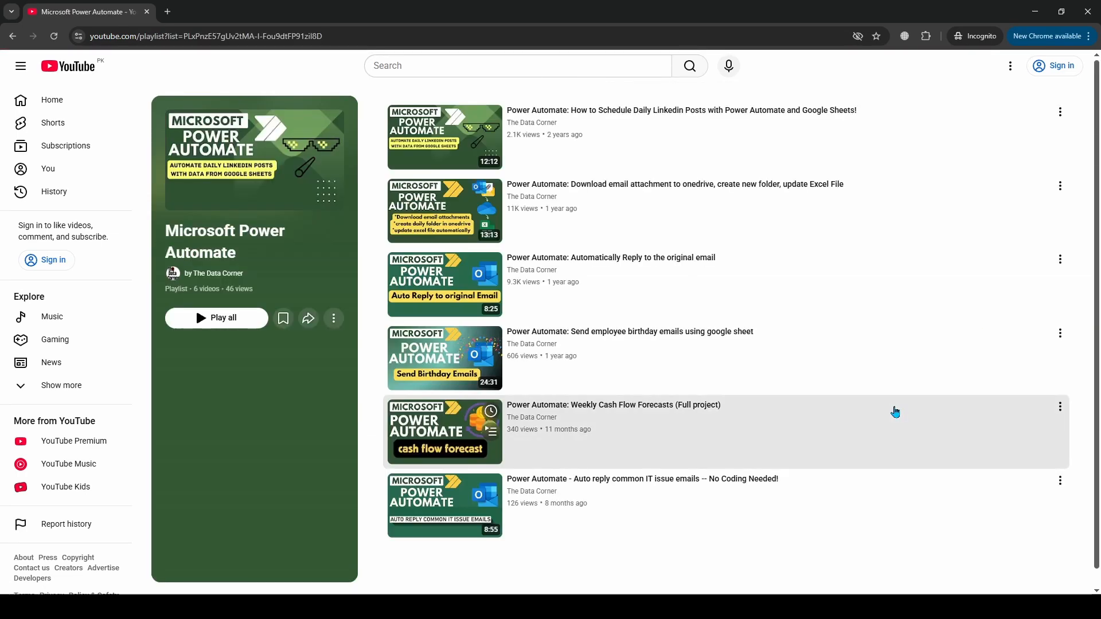